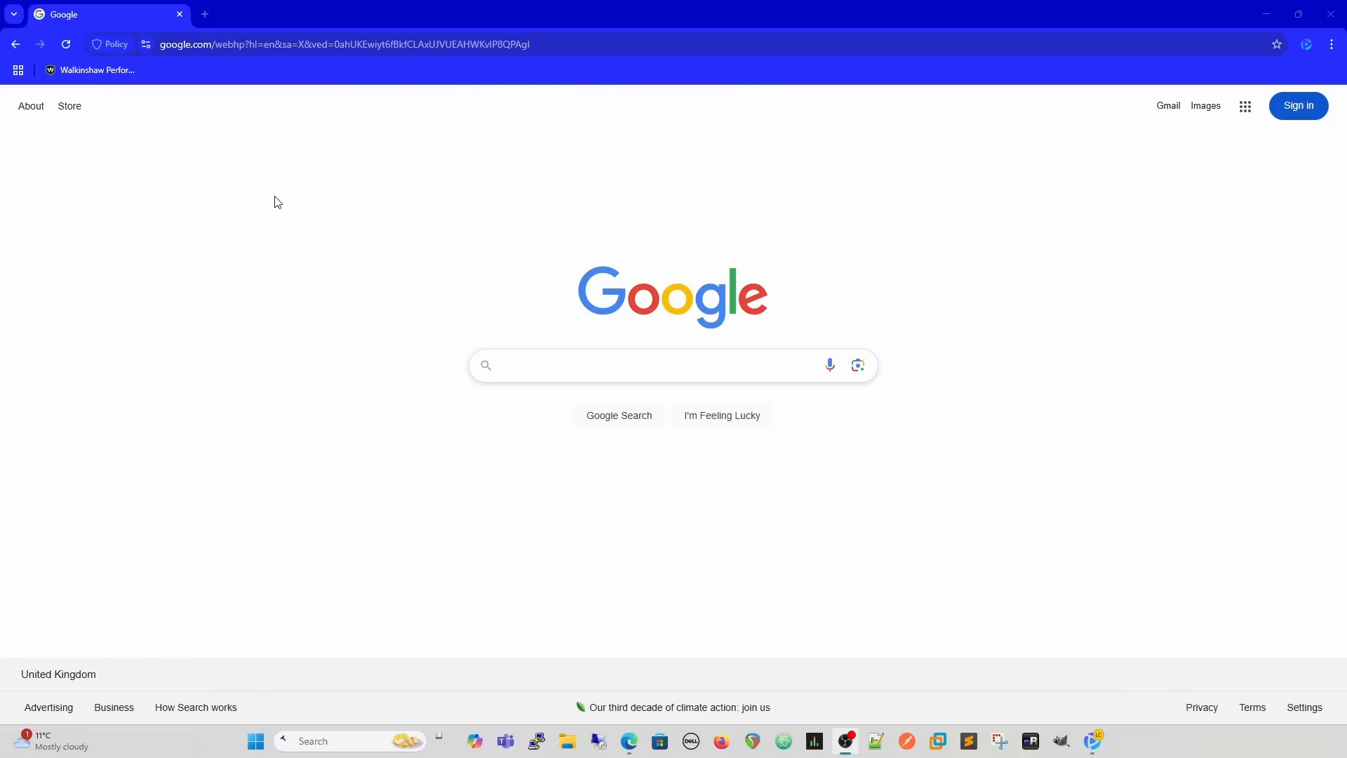
left_click(20, 72)
left_click(204, 193)
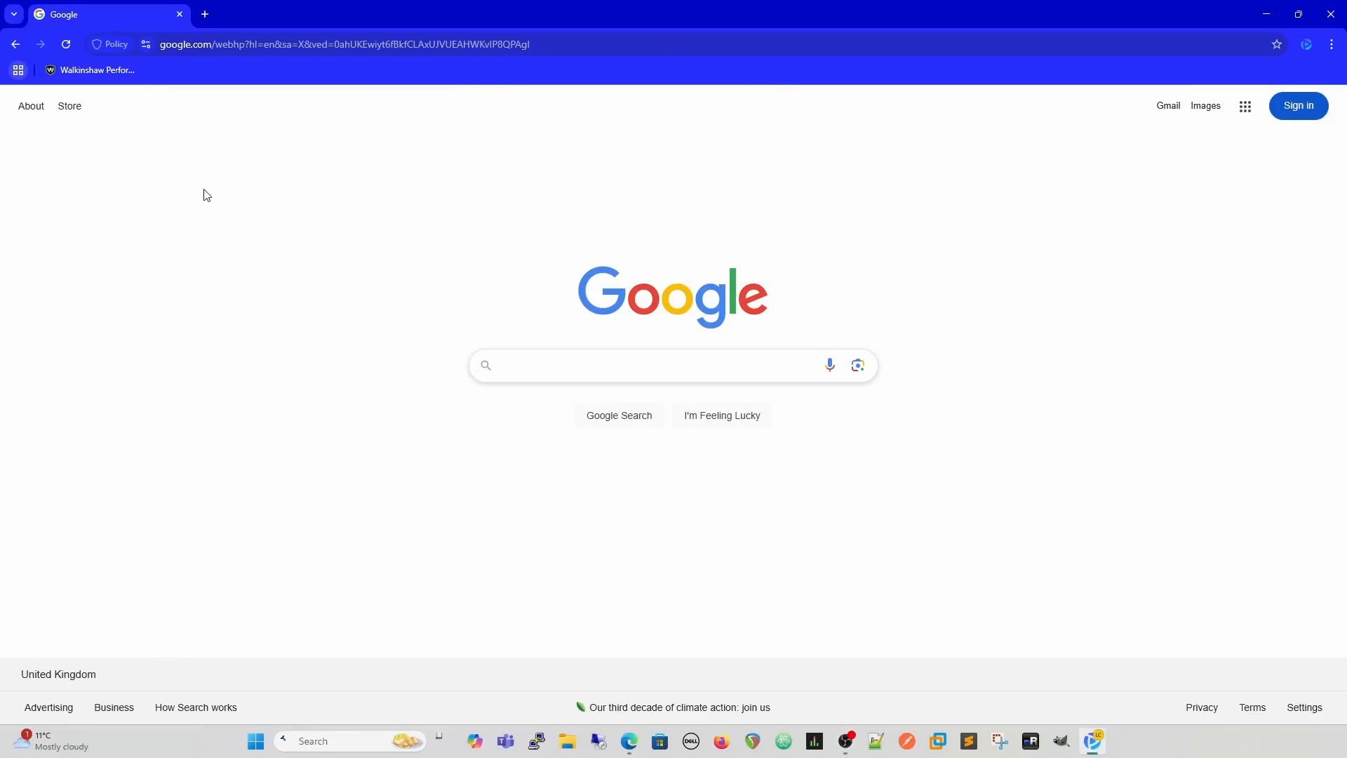
left_click(1330, 44)
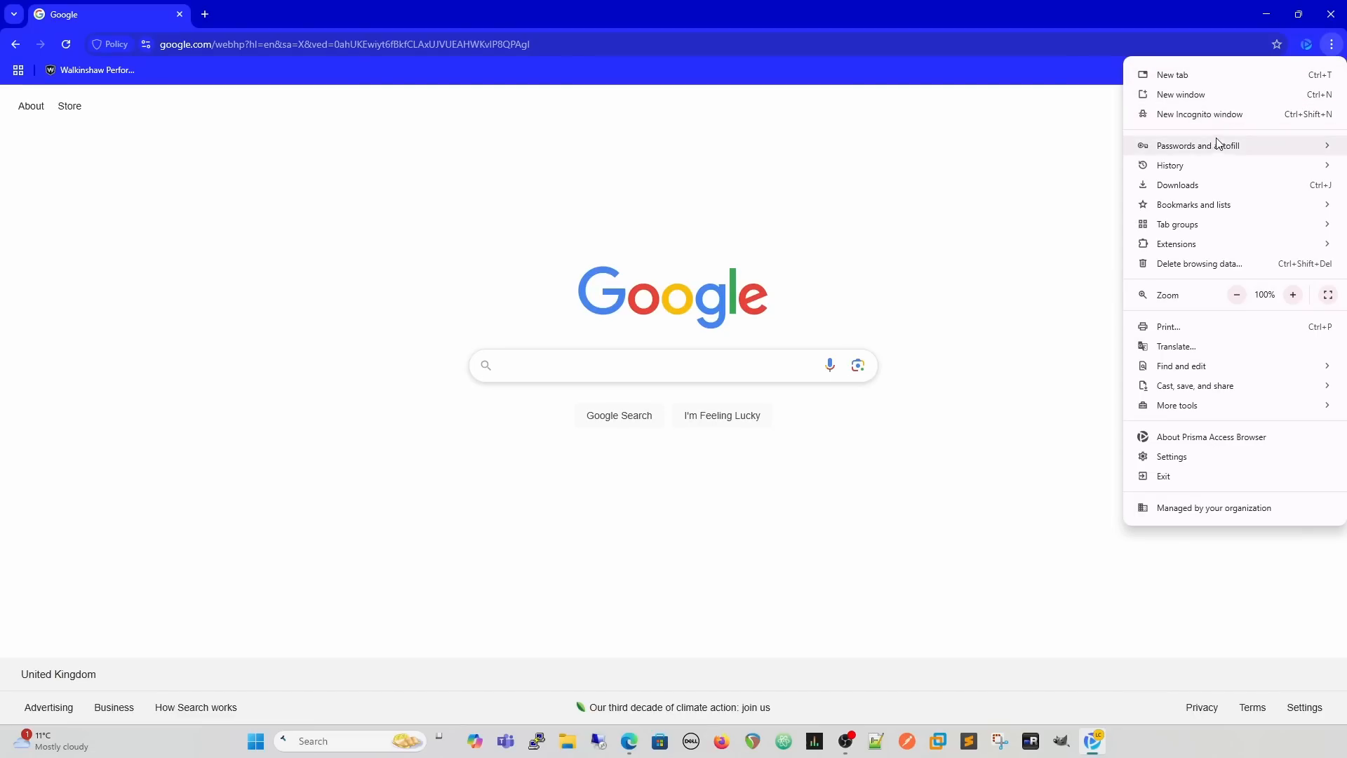
left_click(992, 555)
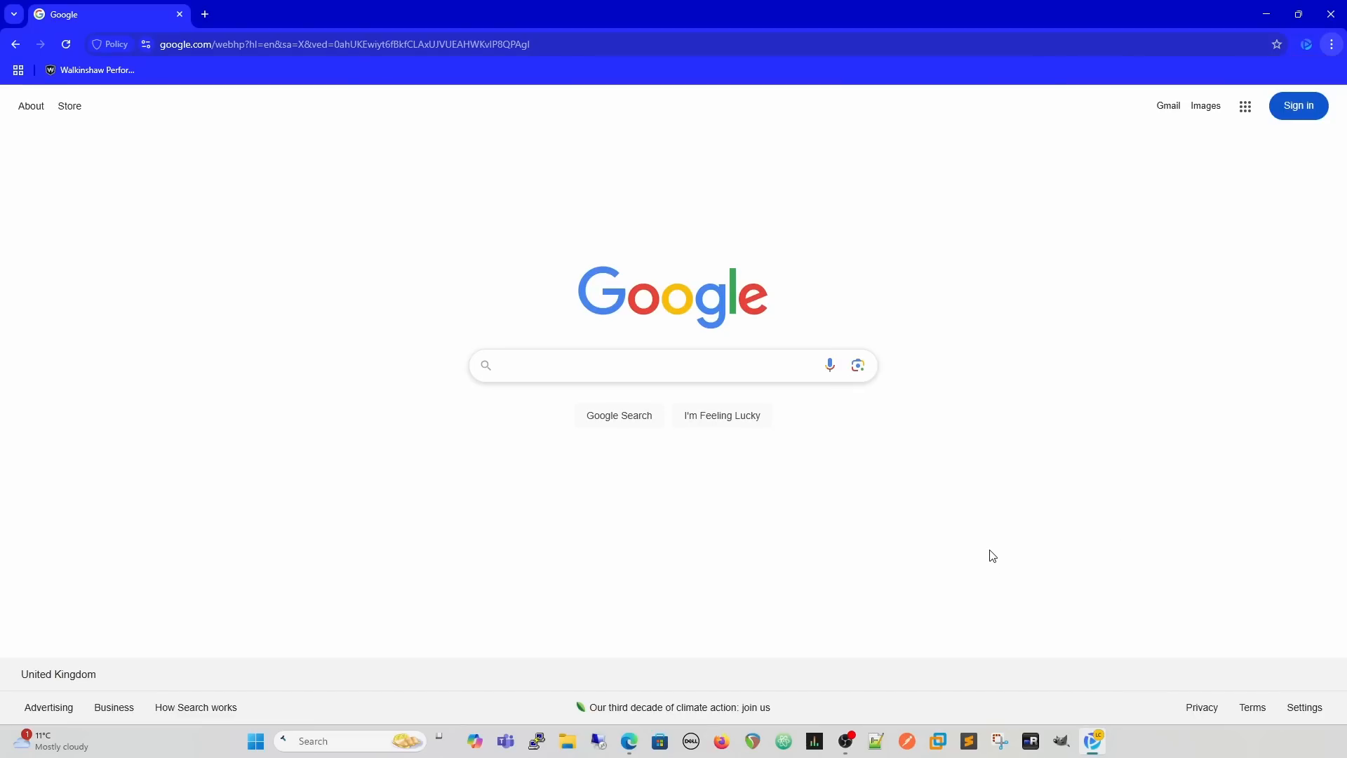
Examine the Diagnostics, Quick Actions and Prisma Access Integration sections of the enterprise browser's troubleshooting page, and close that page.
left_click(1307, 45)
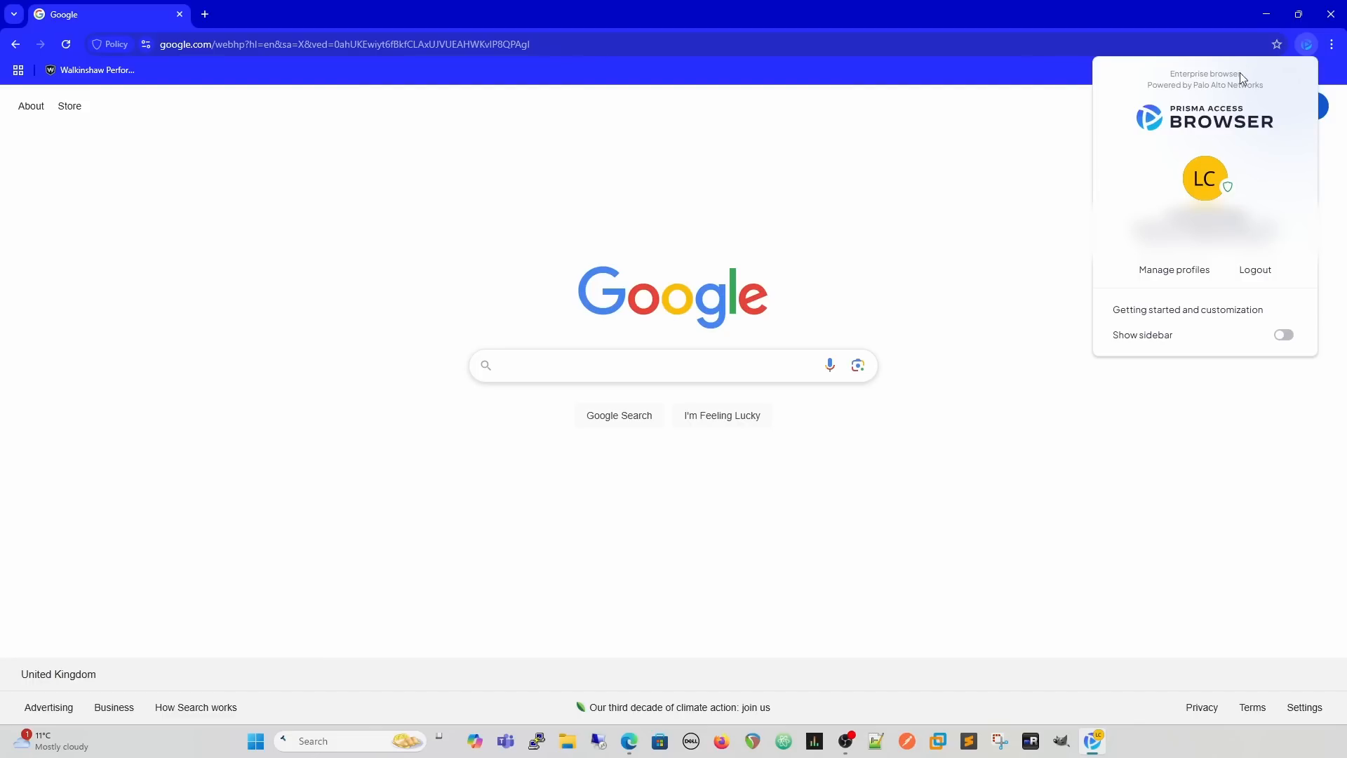
left_click(1214, 182)
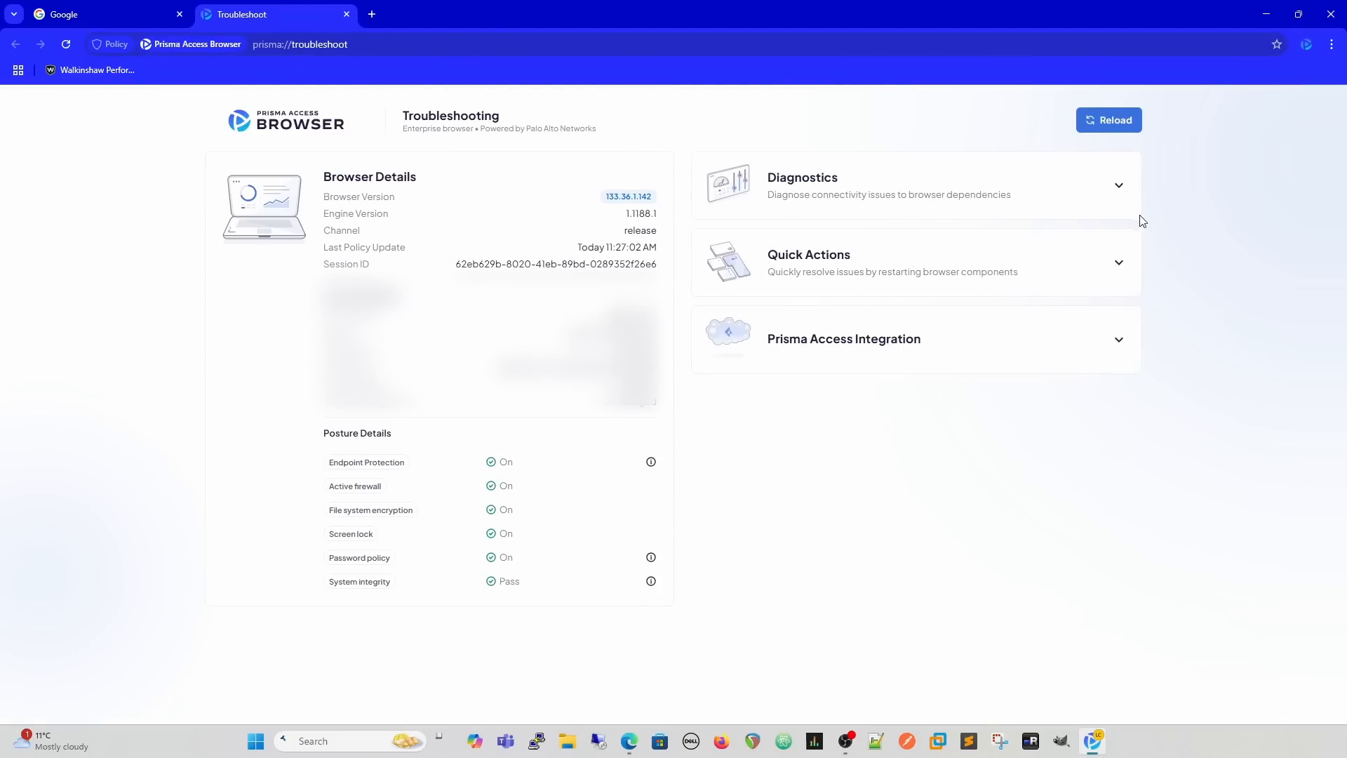
left_click(1097, 192)
scroll(1157, 451, "down", 1)
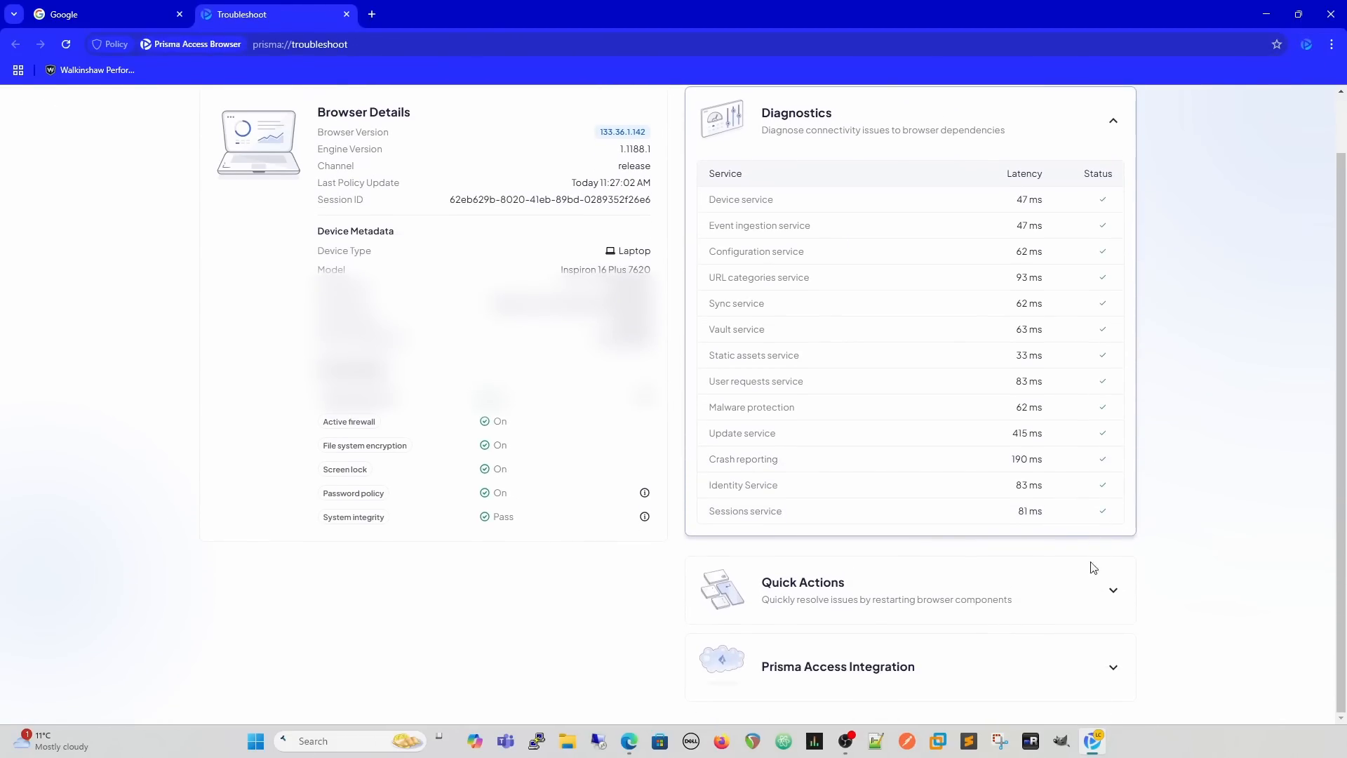
left_click(1093, 589)
left_click(1116, 550)
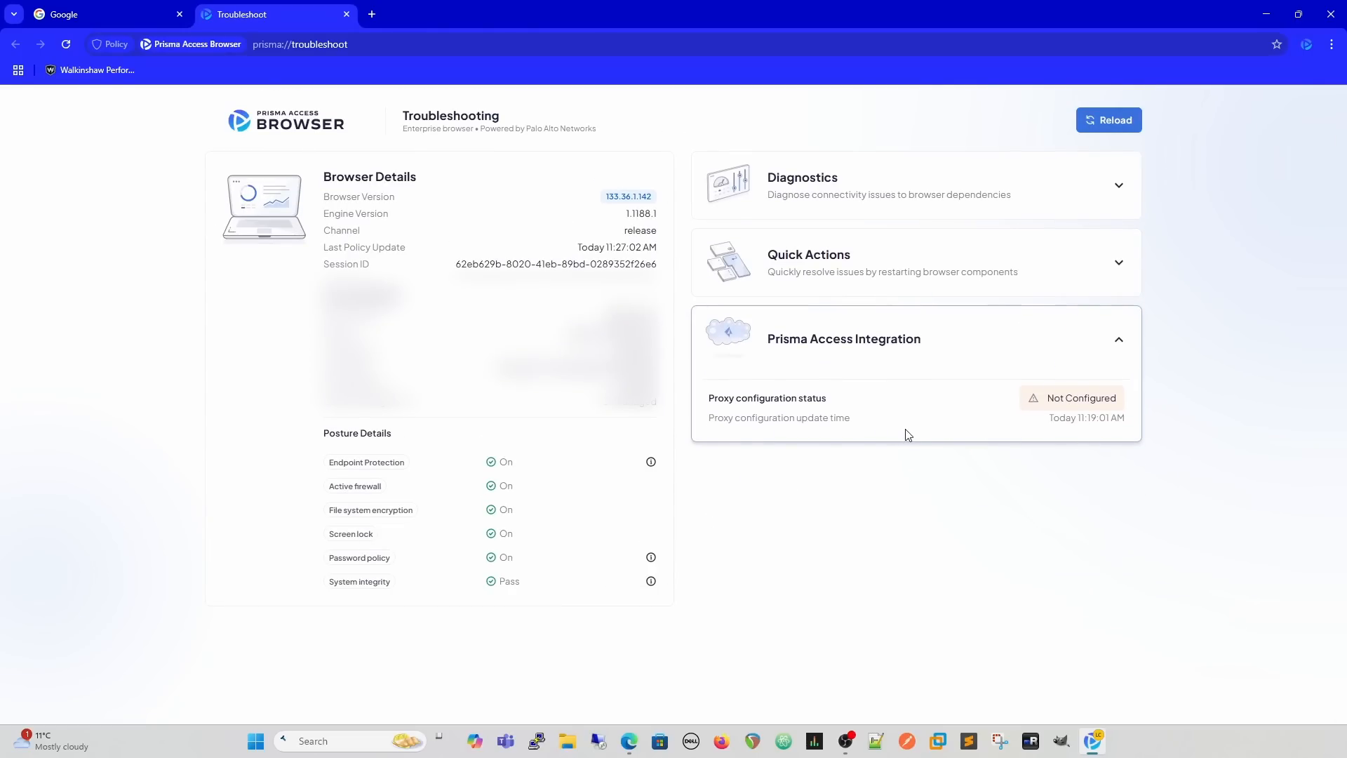
left_click(346, 15)
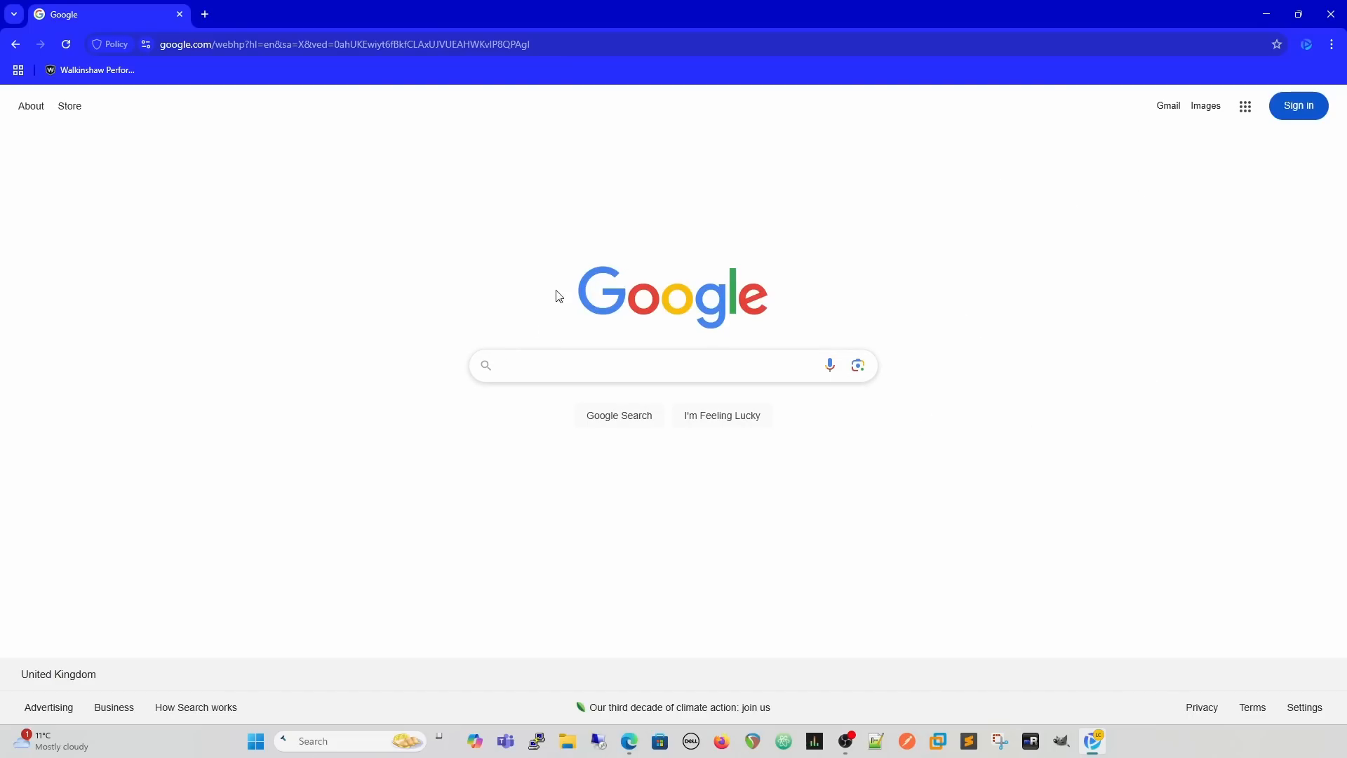
Switch to Strata Cloud Manager and review the Enterprise Browser home dashboard, events log and user directory.
left_click(1267, 18)
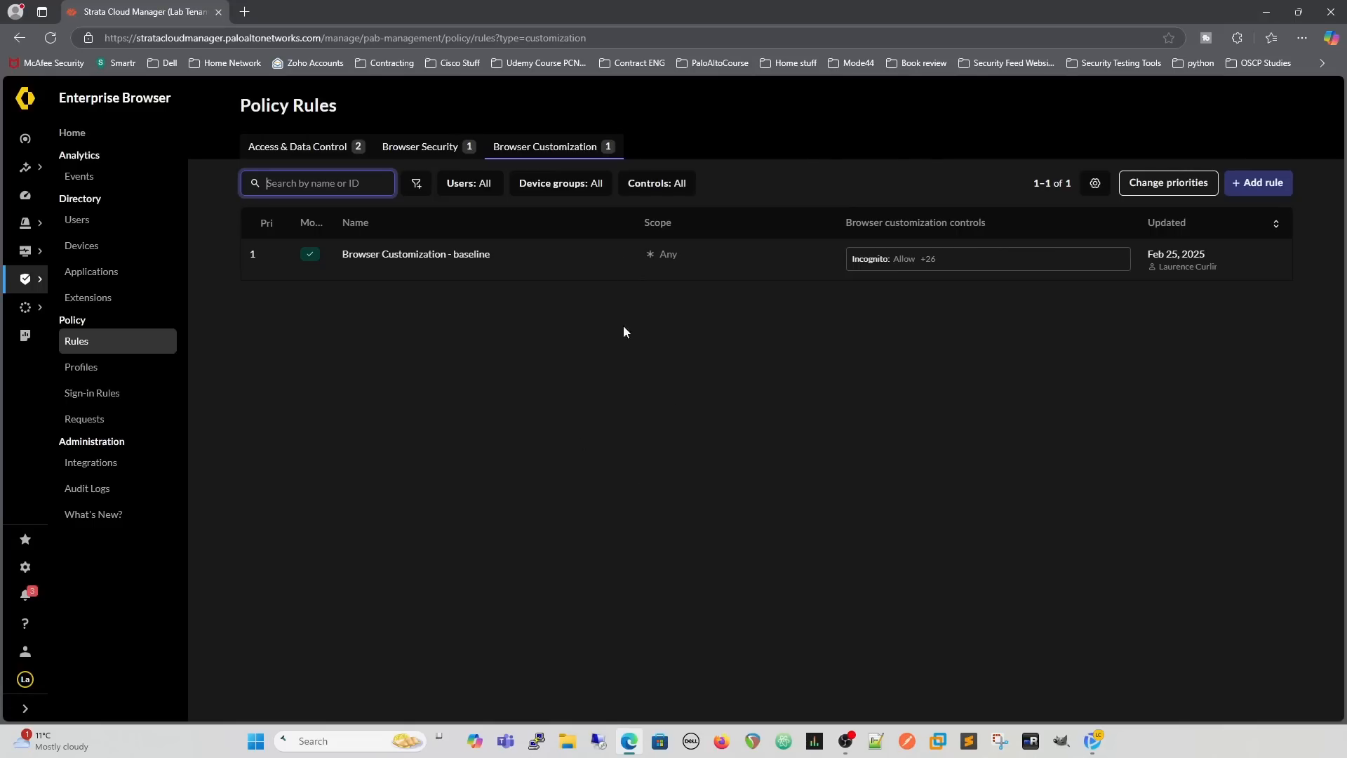
mouse_move(37, 279)
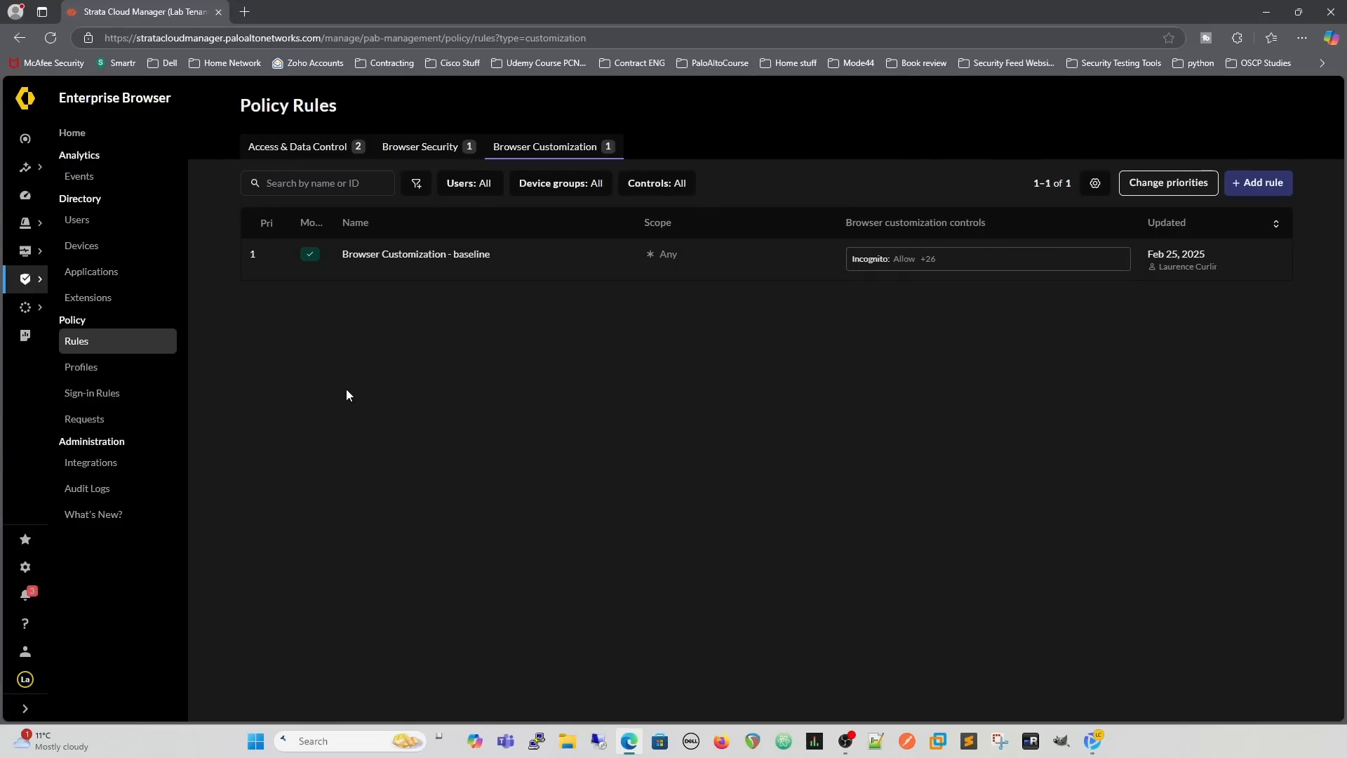
left_click(72, 133)
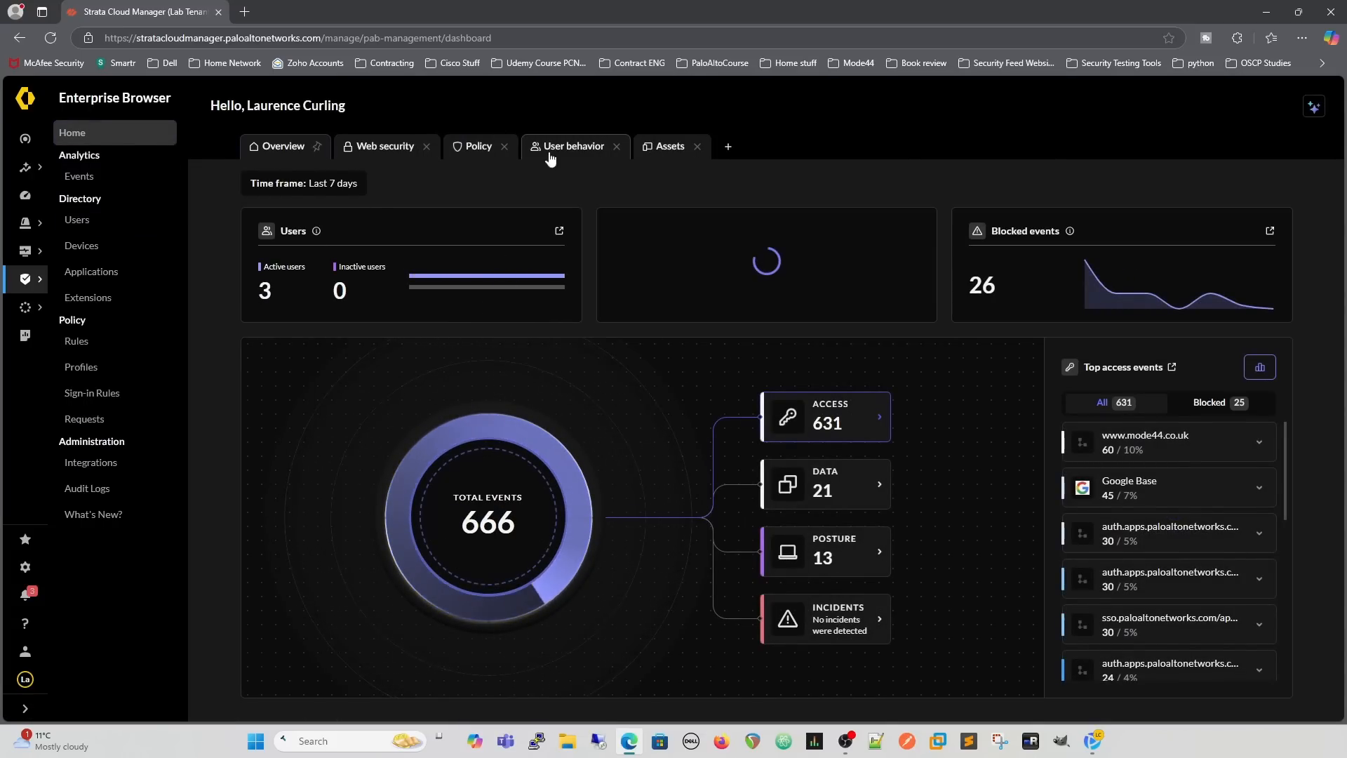
left_click(83, 176)
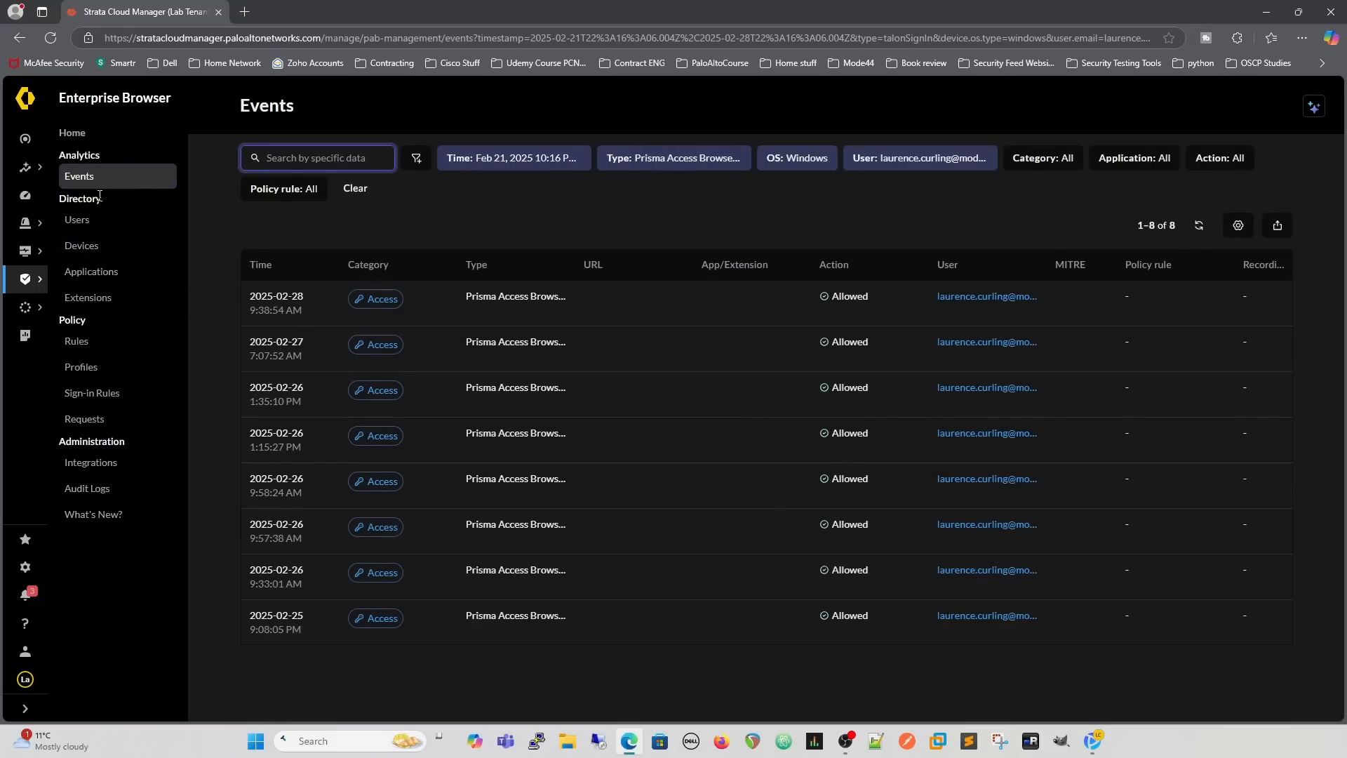
left_click(95, 228)
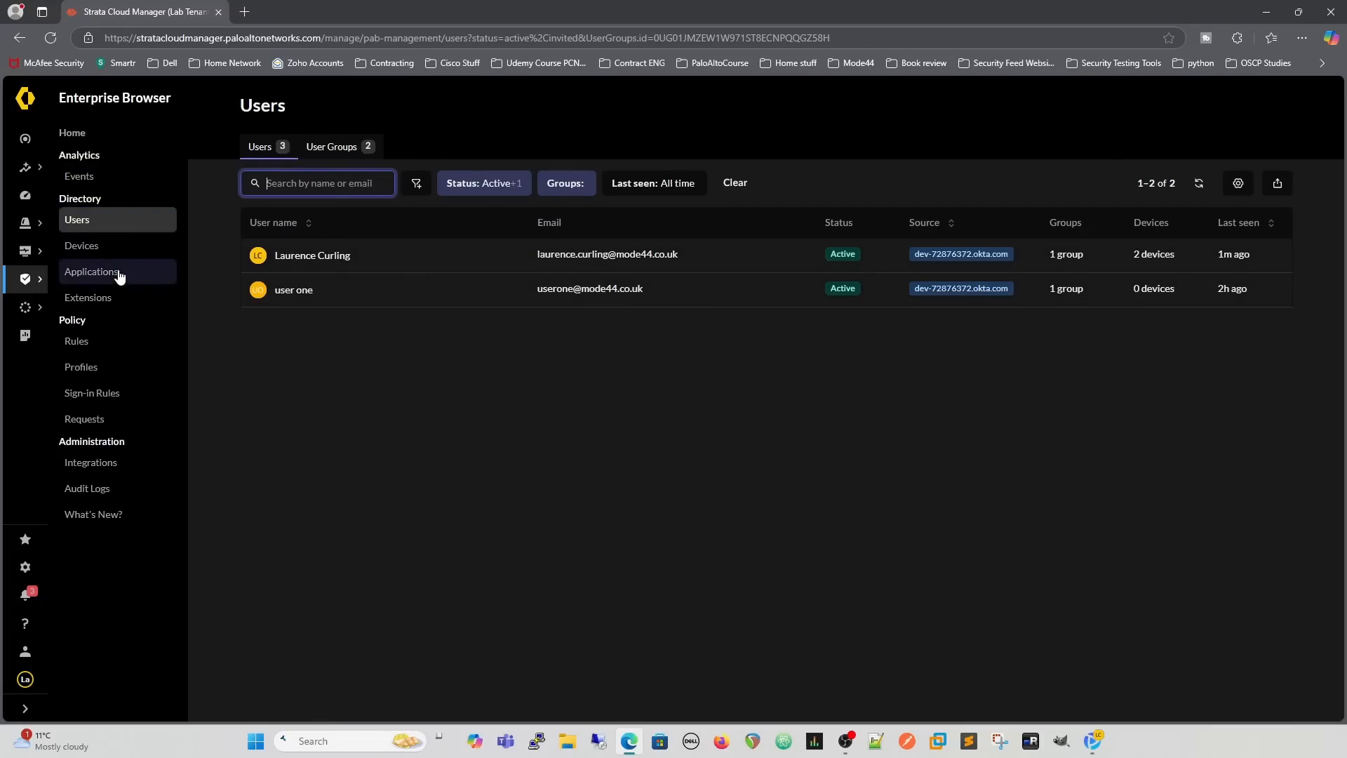
Review the registered devices and examine the versions breakdown for the desktop and mobile browsers.
left_click(91, 249)
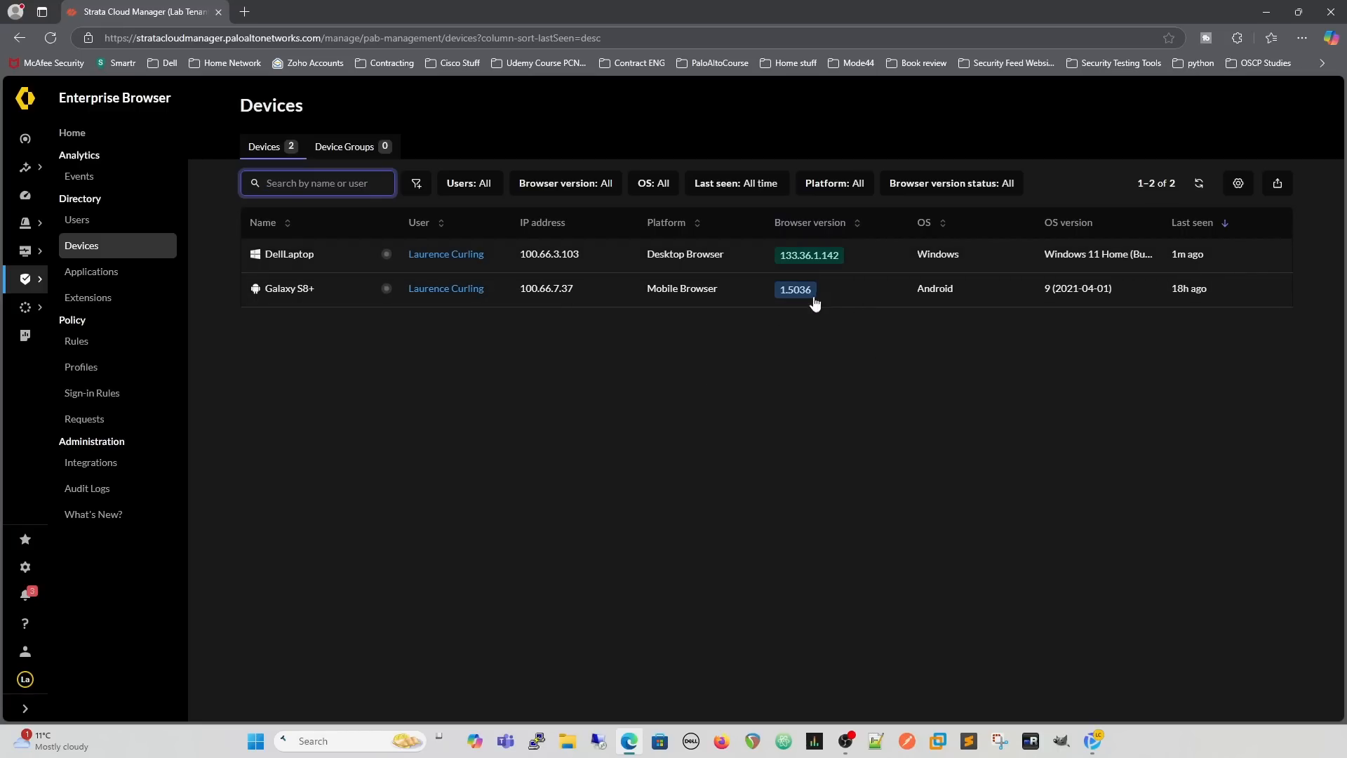
mouse_move(790, 298)
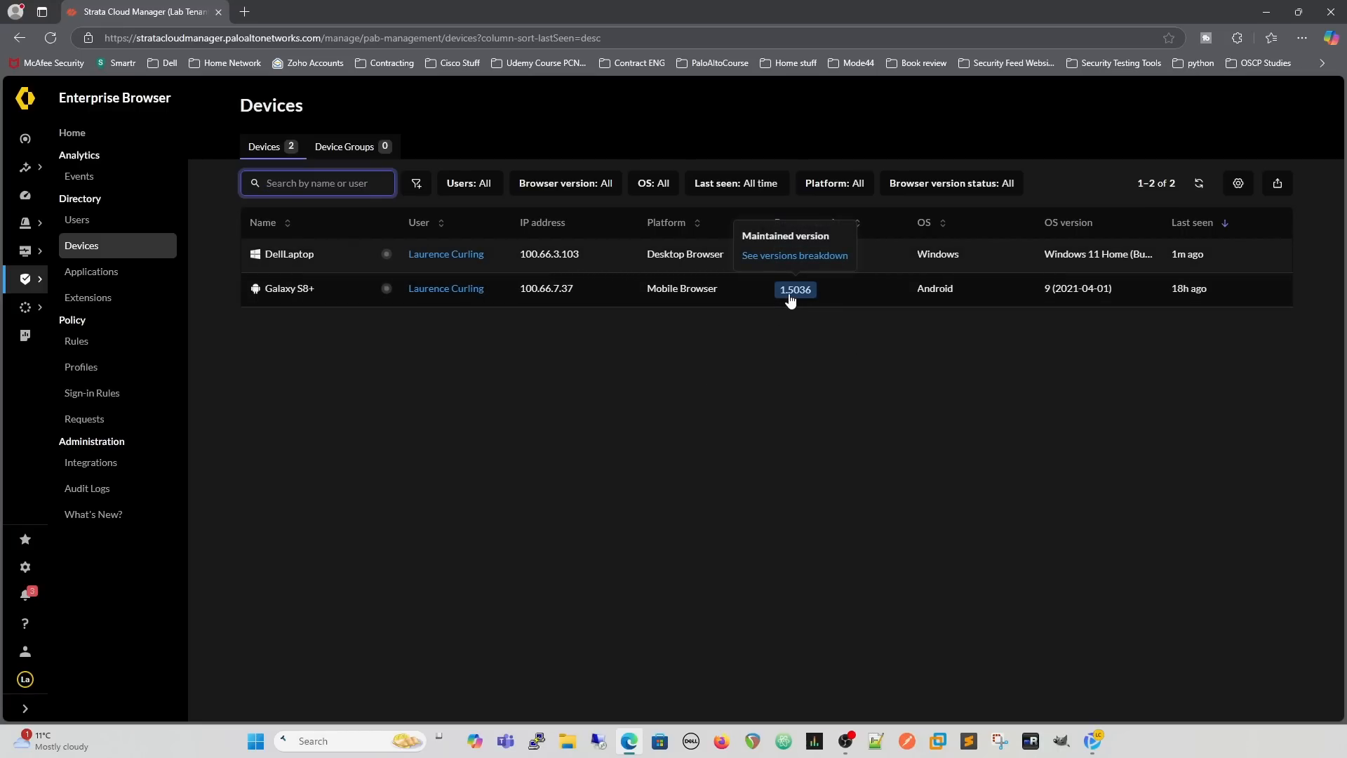
left_click(780, 256)
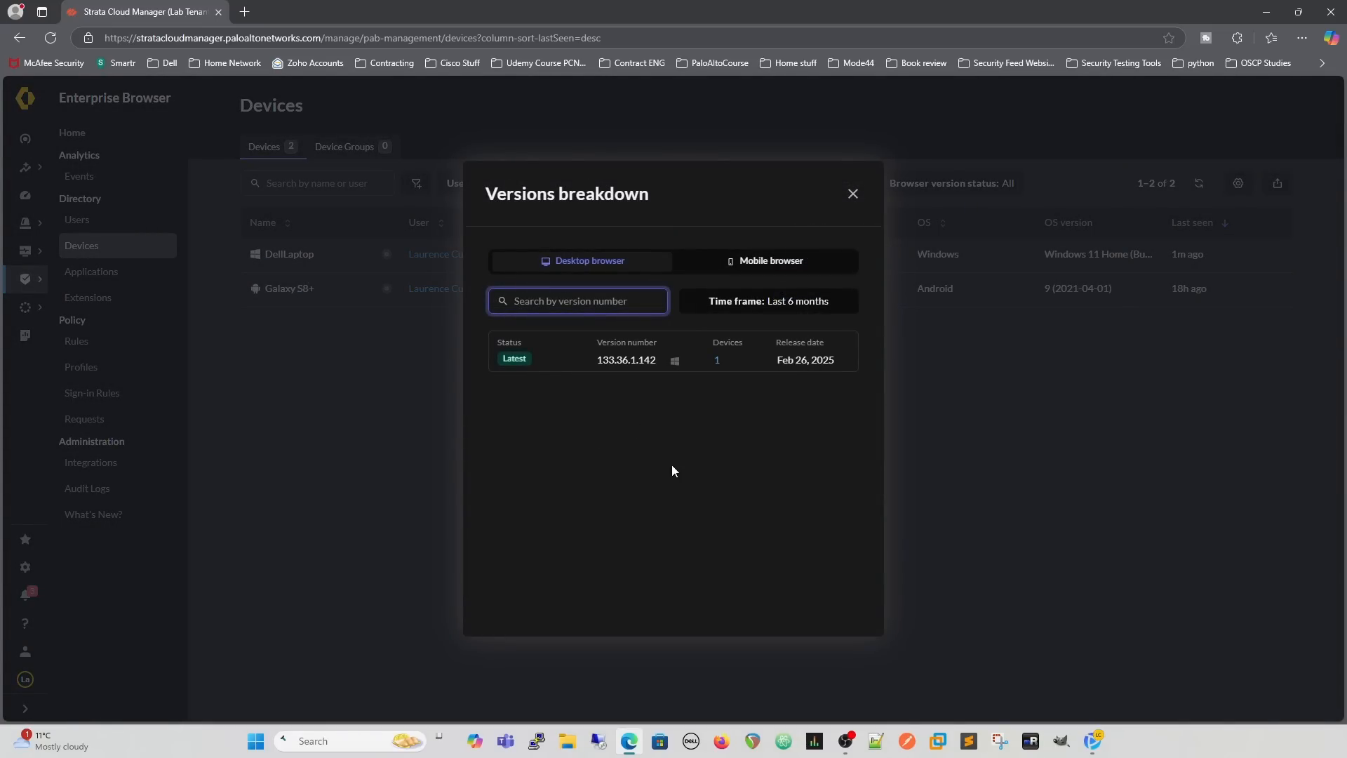
left_click(751, 261)
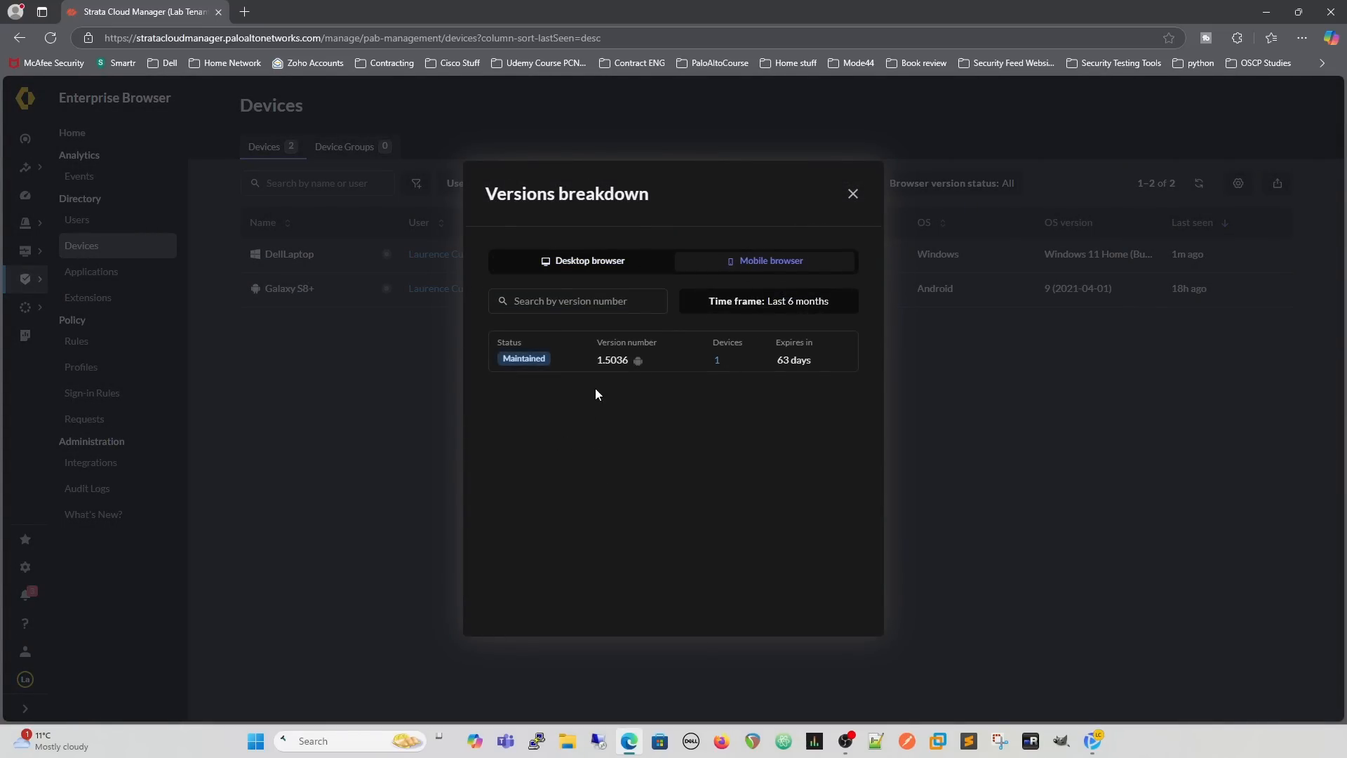
left_click(852, 194)
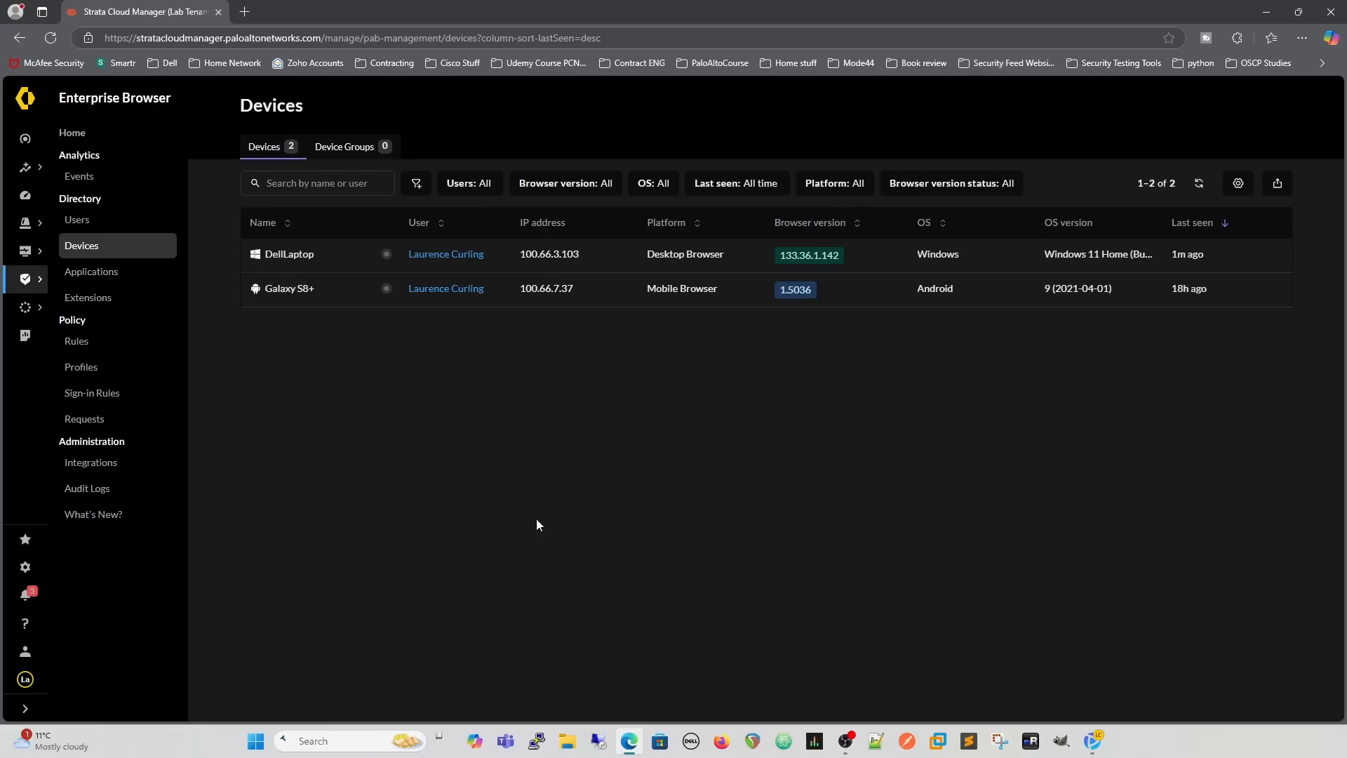
Review the Applications and Extensions directory pages, closing the details of the Palo Alto Networks Strata Cloud Manager application.
left_click(104, 274)
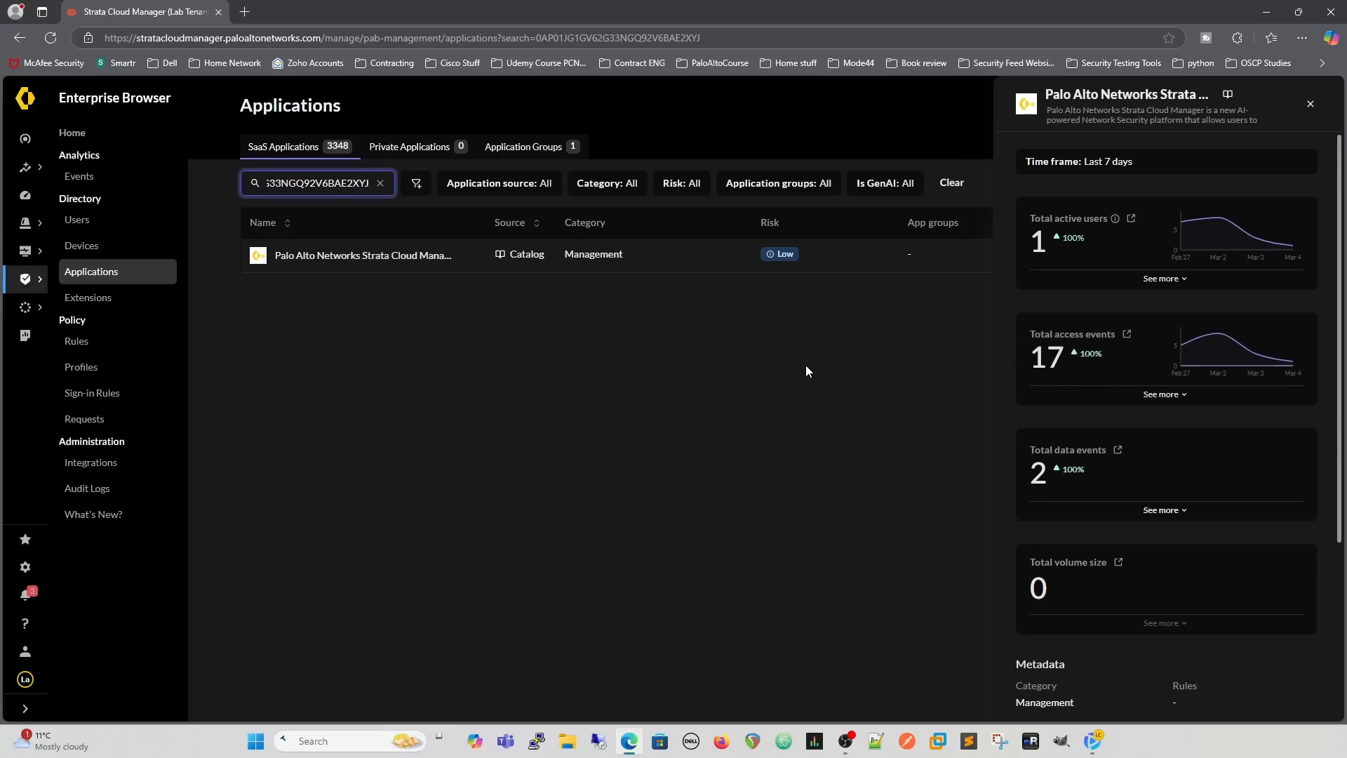
left_click(1310, 107)
left_click(77, 298)
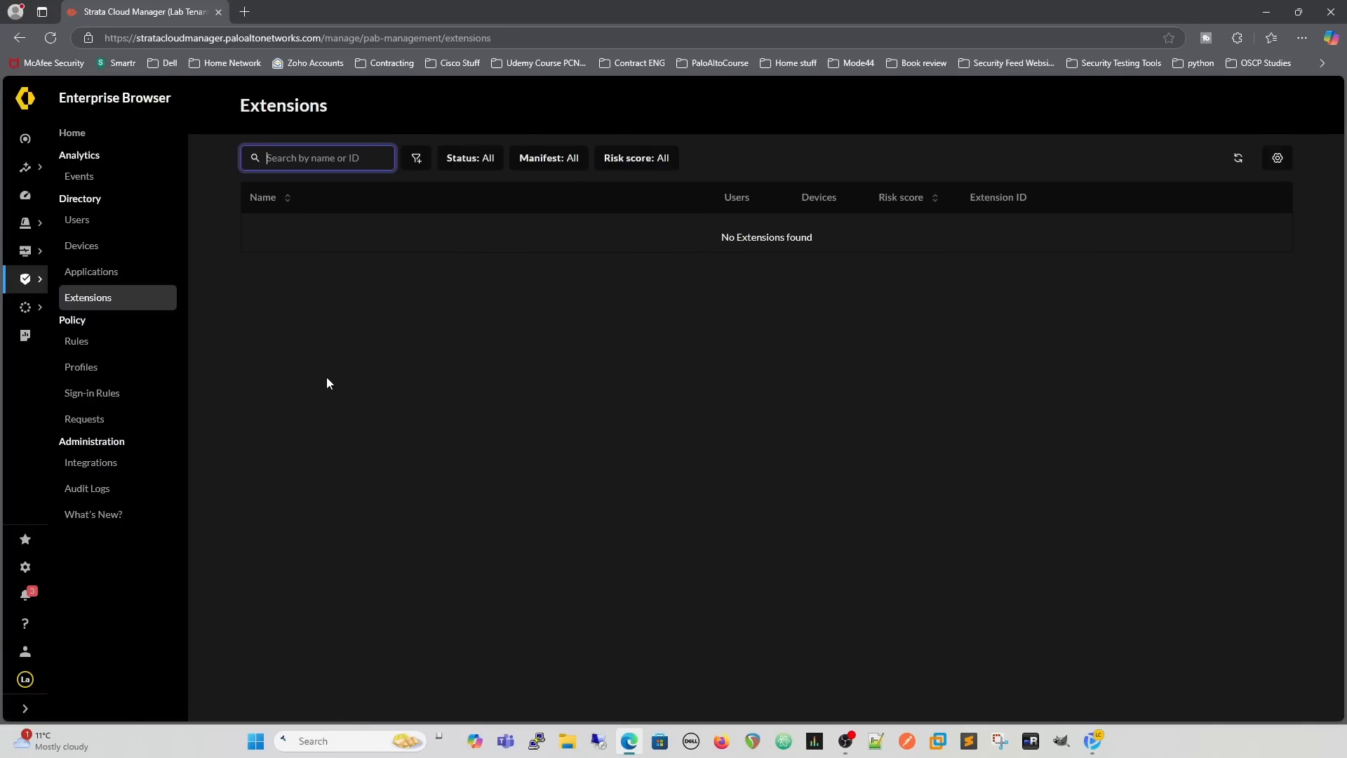
Open the Browser Customization policy rules and look over the baseline rule's customization controls.
left_click(77, 343)
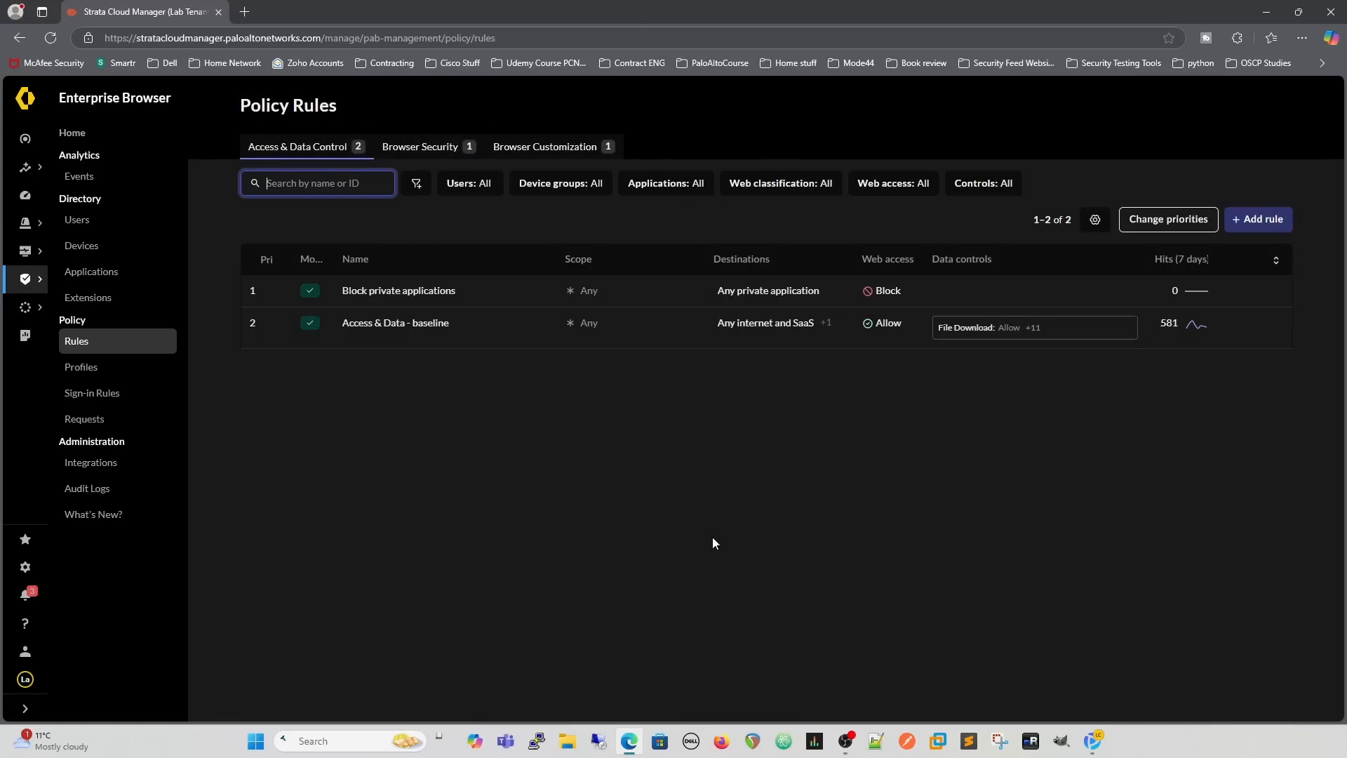
left_click(559, 149)
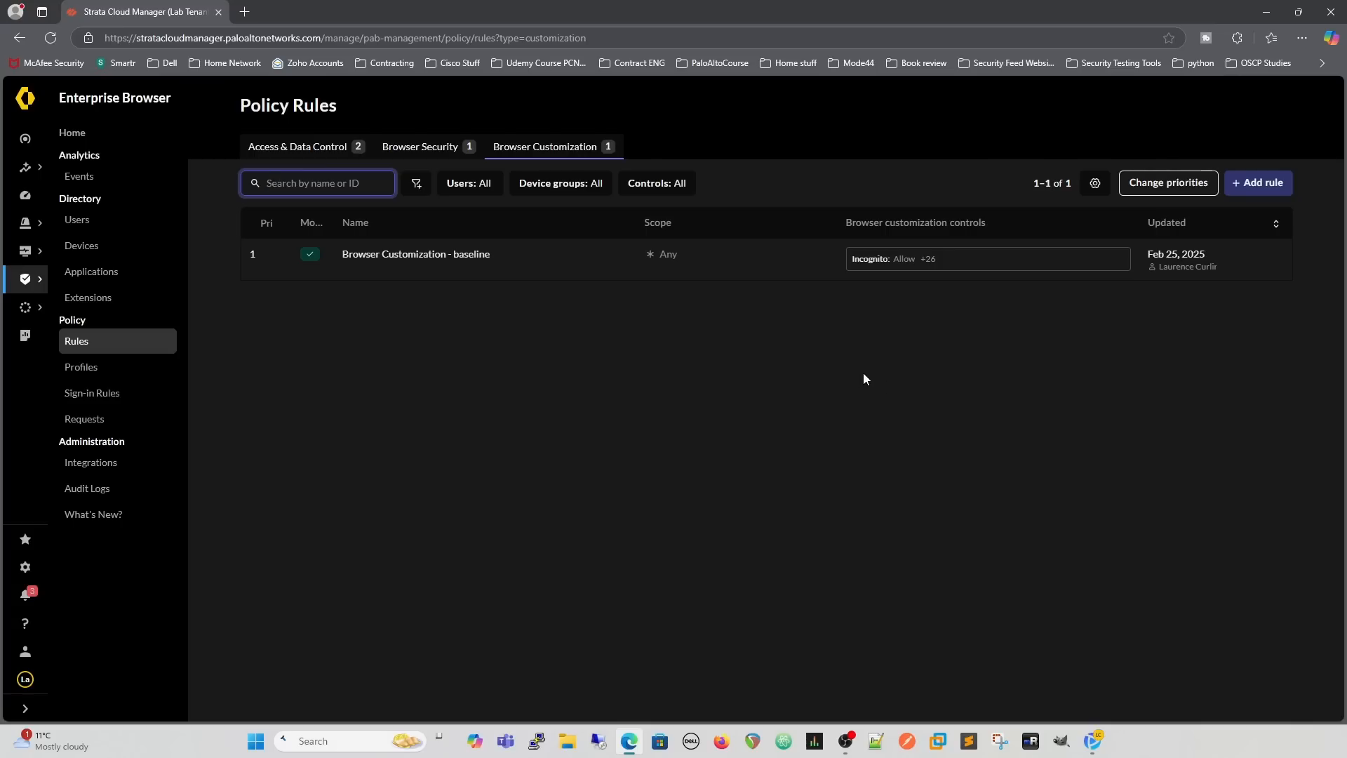
left_click(900, 260)
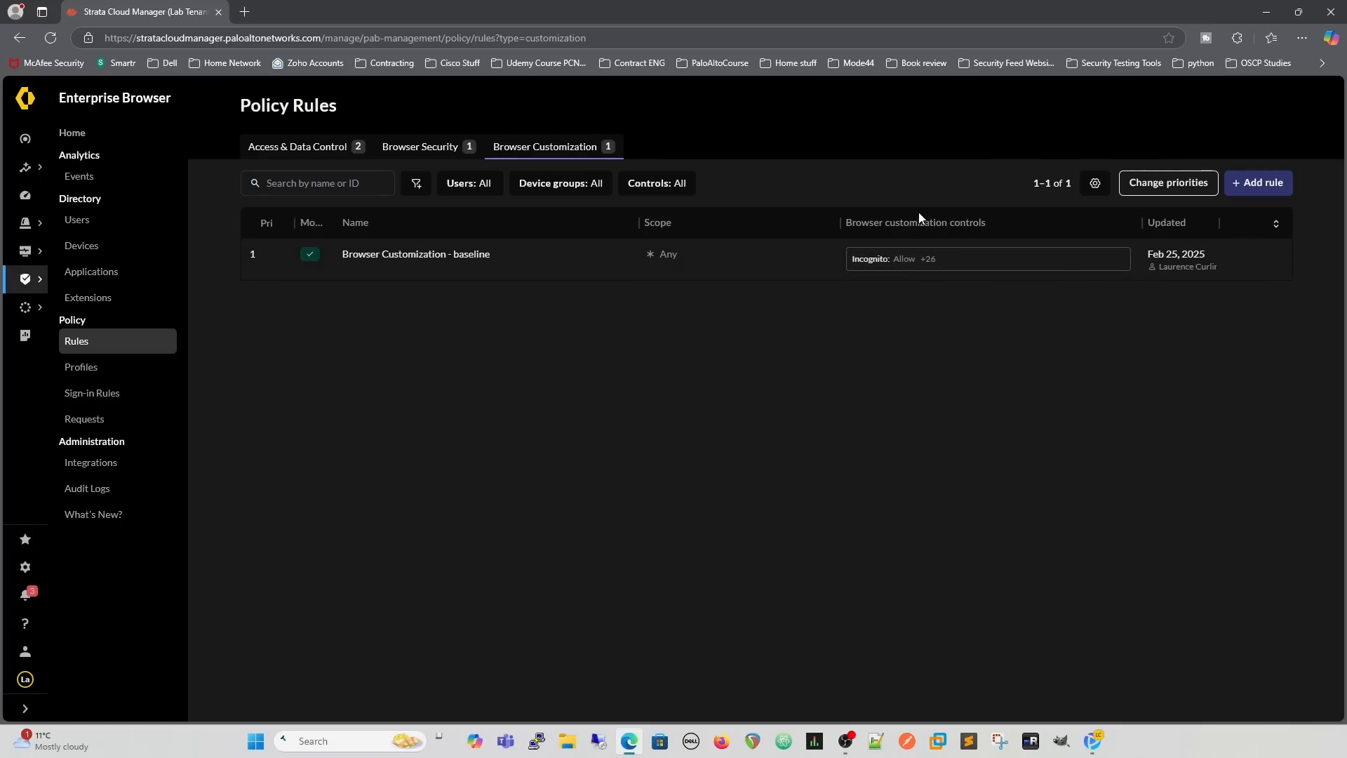
mouse_move(920, 266)
Start a new Browser Customization policy rule and name it "Admin Group".
left_click(1243, 186)
left_click(616, 257)
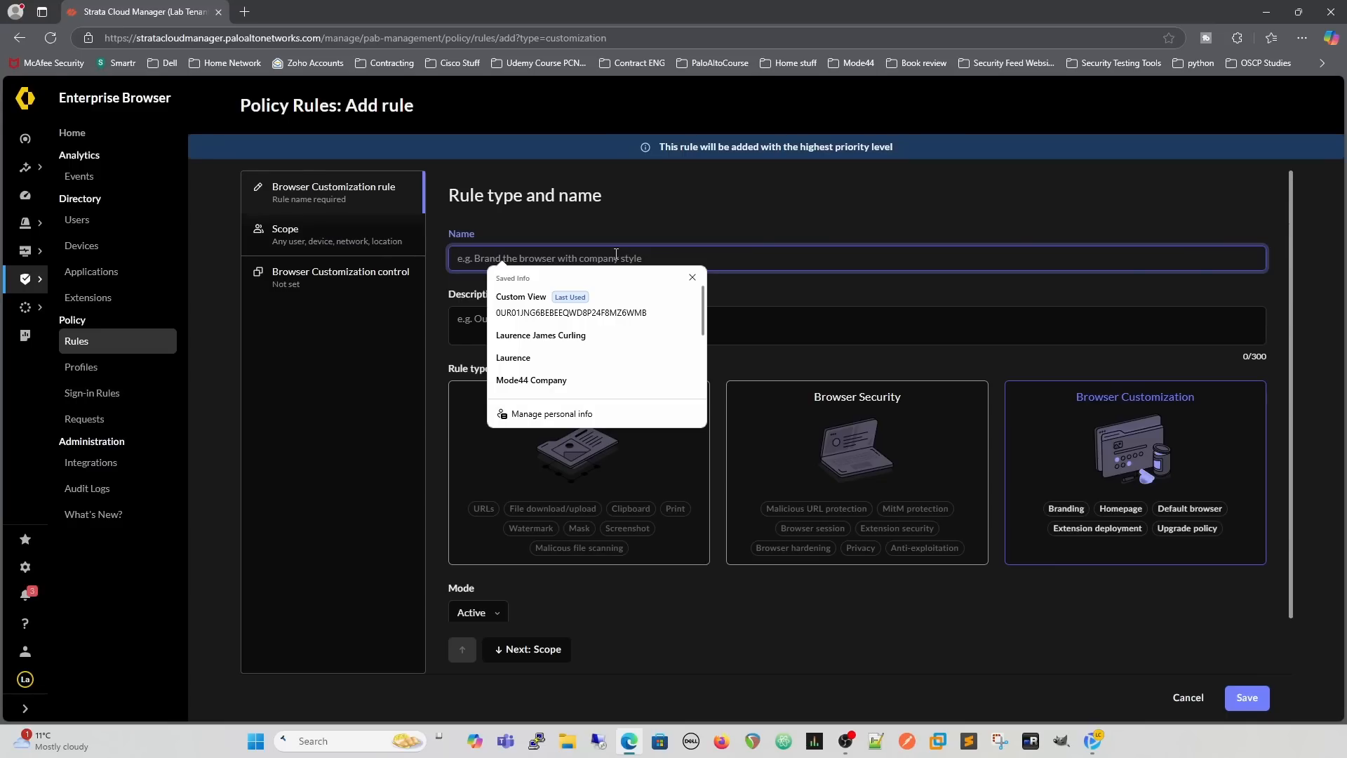
left_click(691, 217)
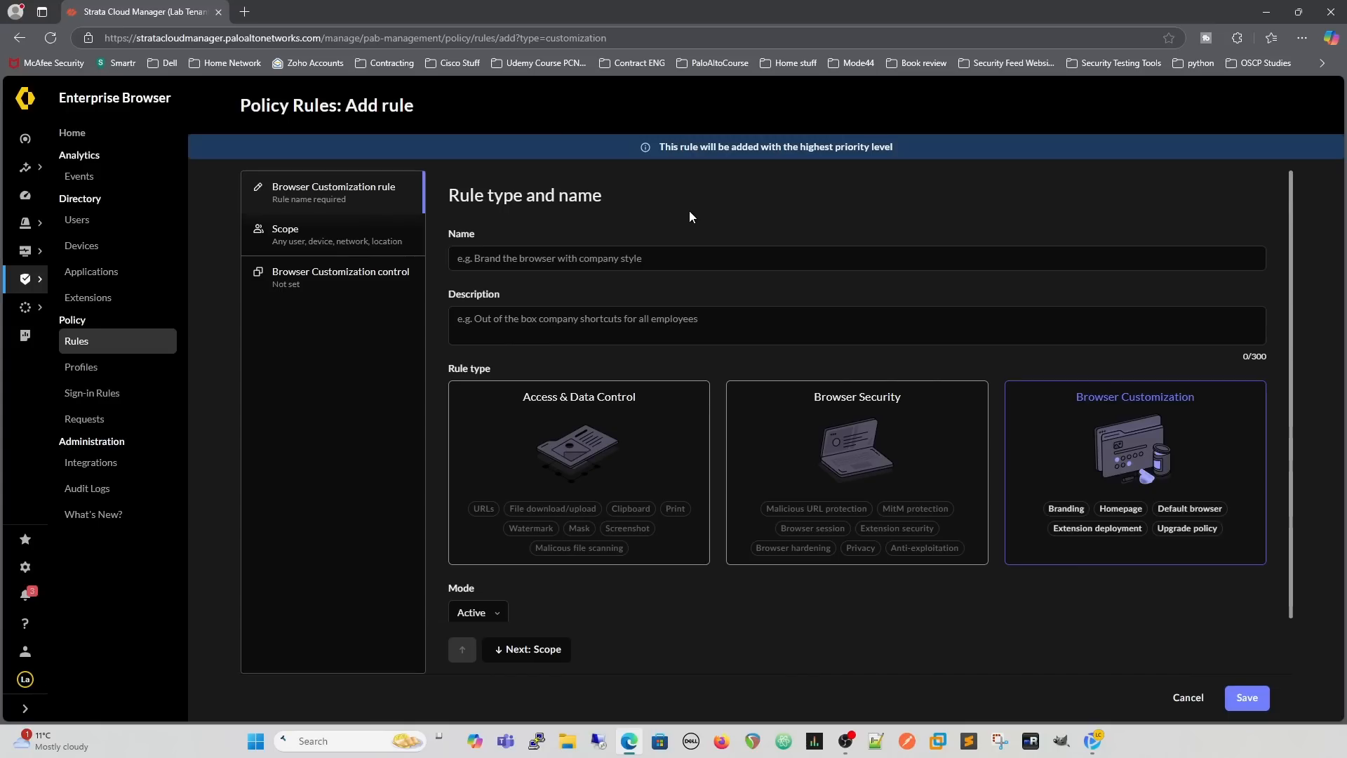
left_click(644, 258)
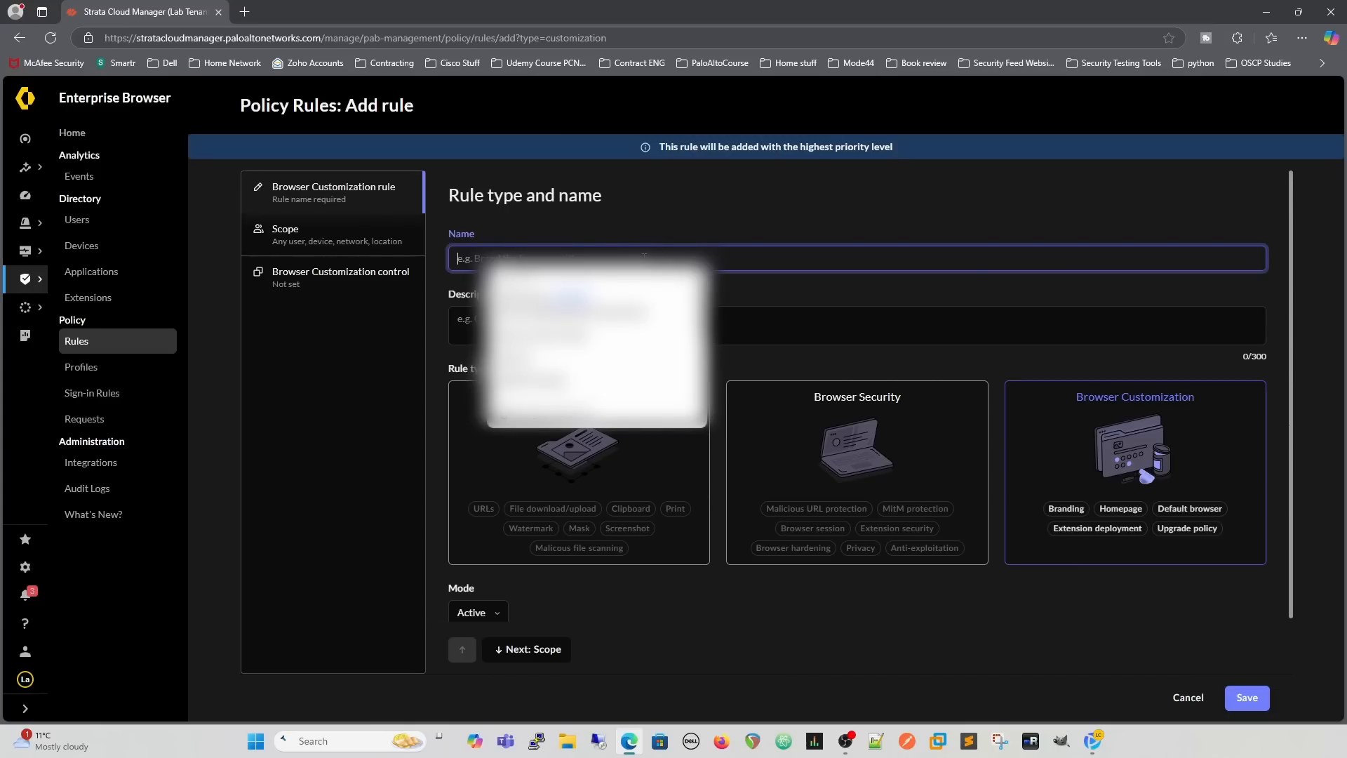
type("A")
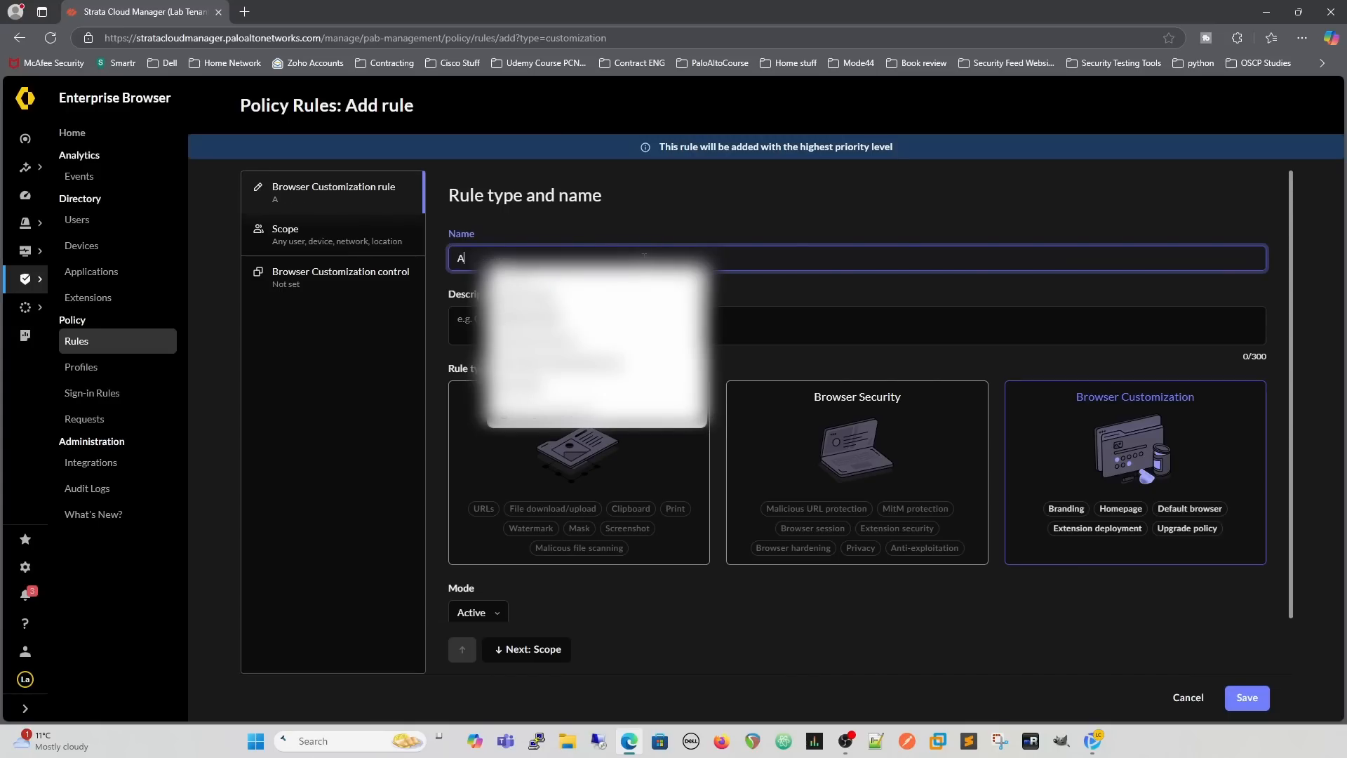
type("dmin Group")
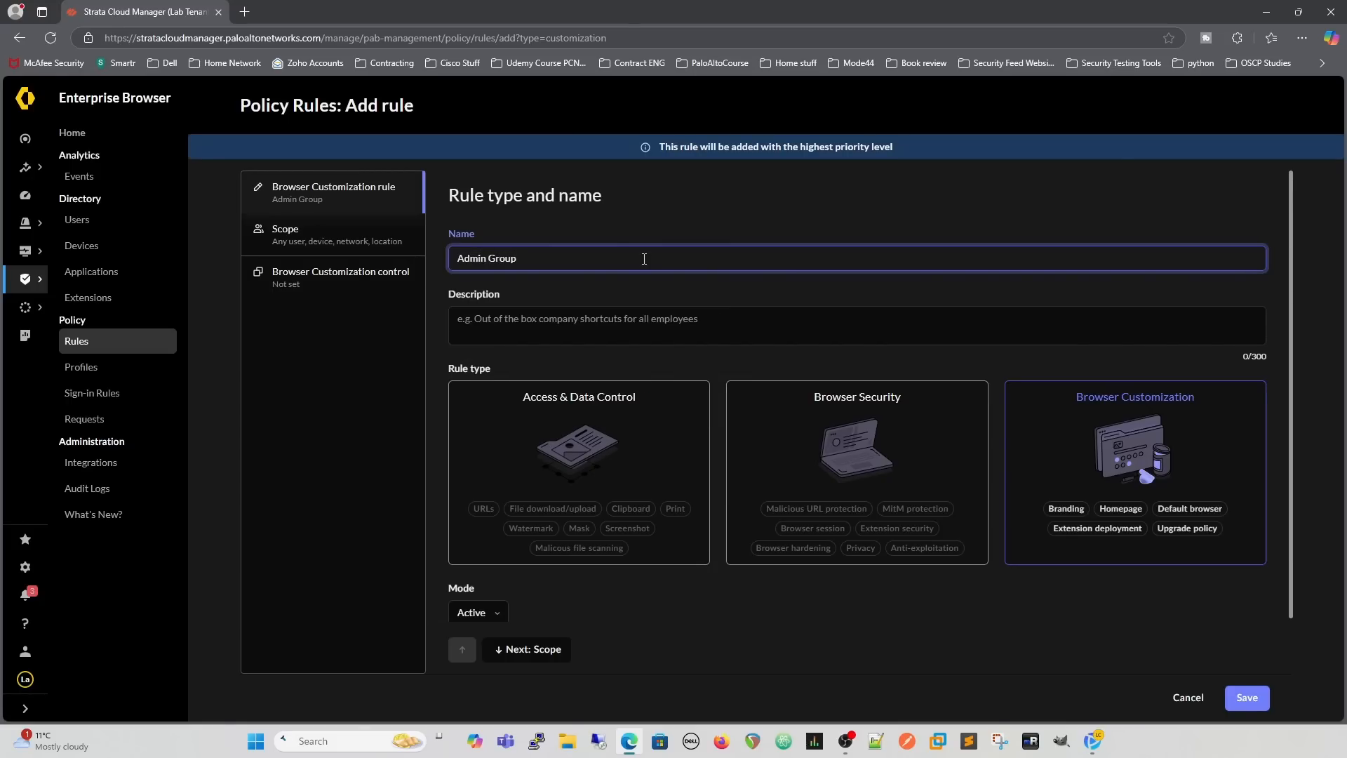
Enter "Base Customisation for Admin Group" as the new rule's description.
left_click(659, 317)
type("Base")
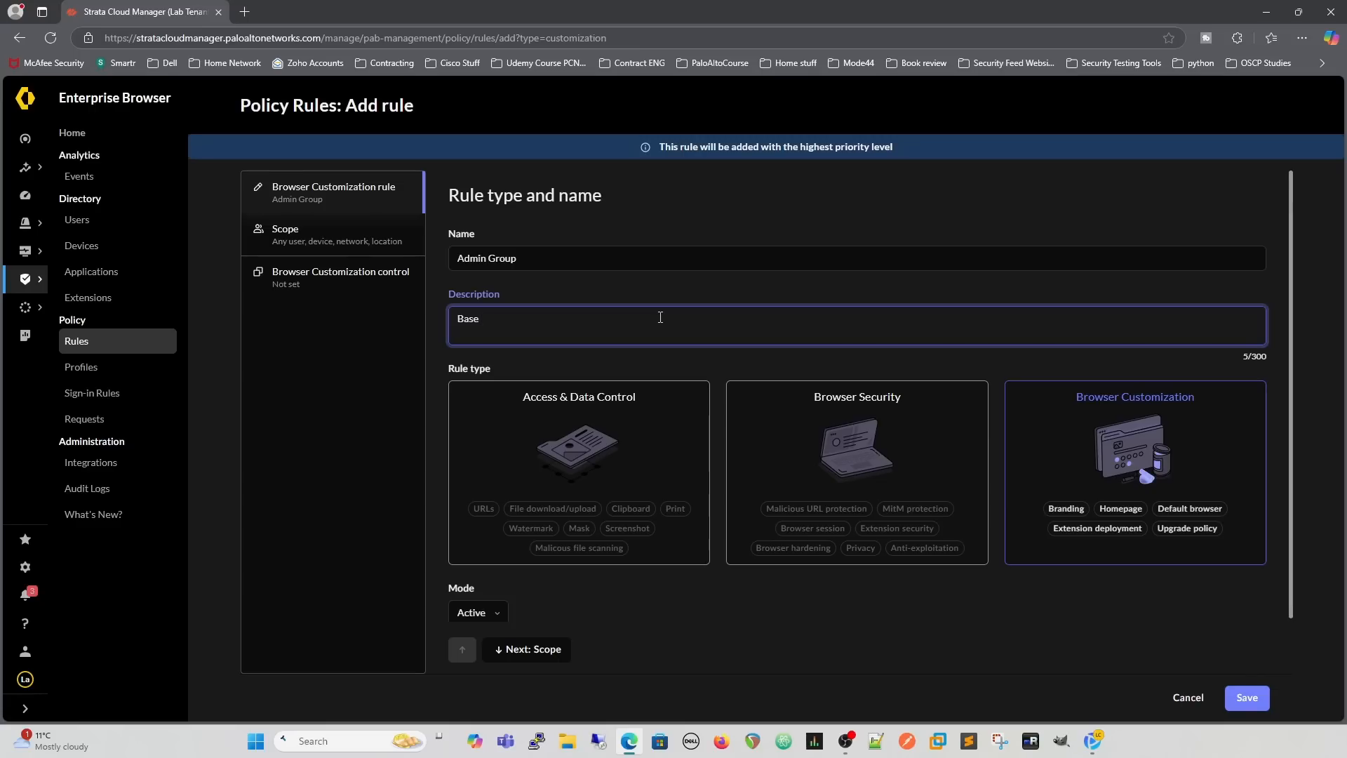
type(" Customisation for ")
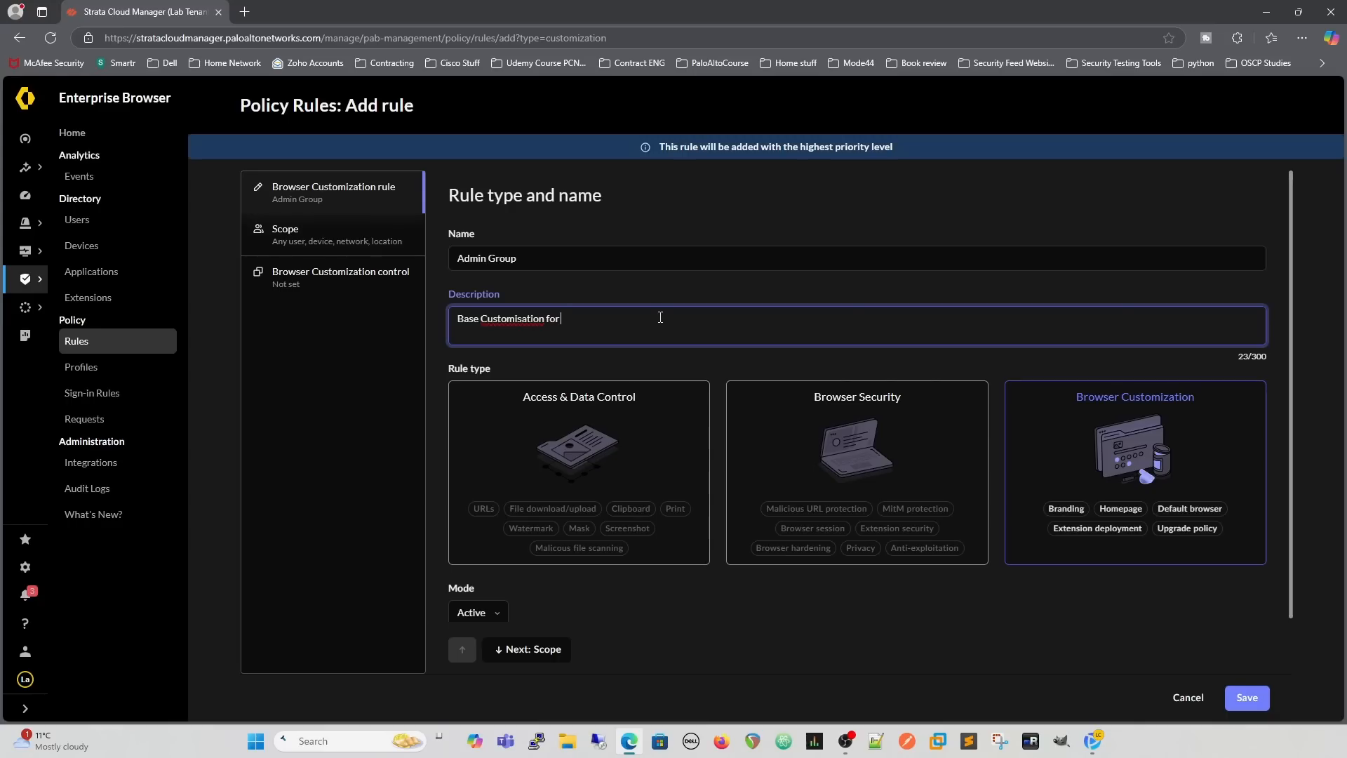
type("Admin Group")
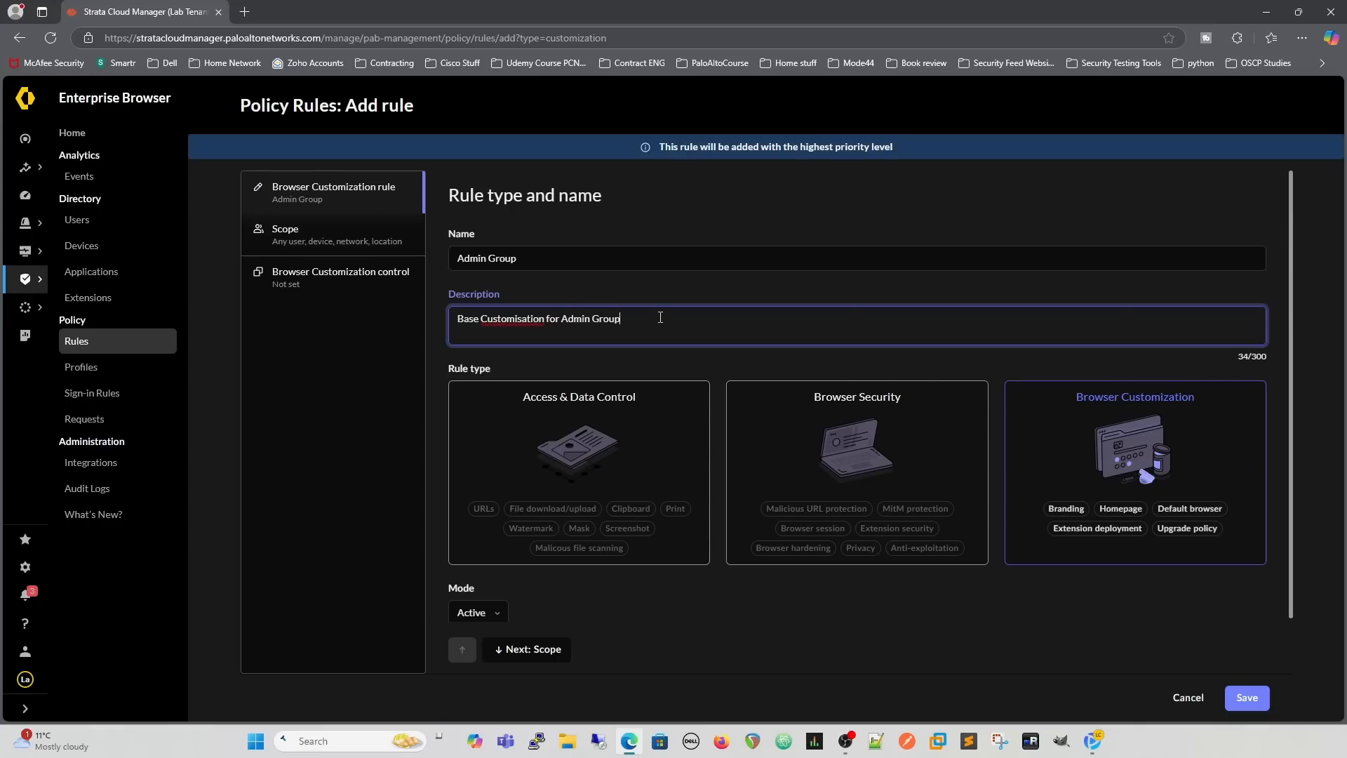
right_click(516, 324)
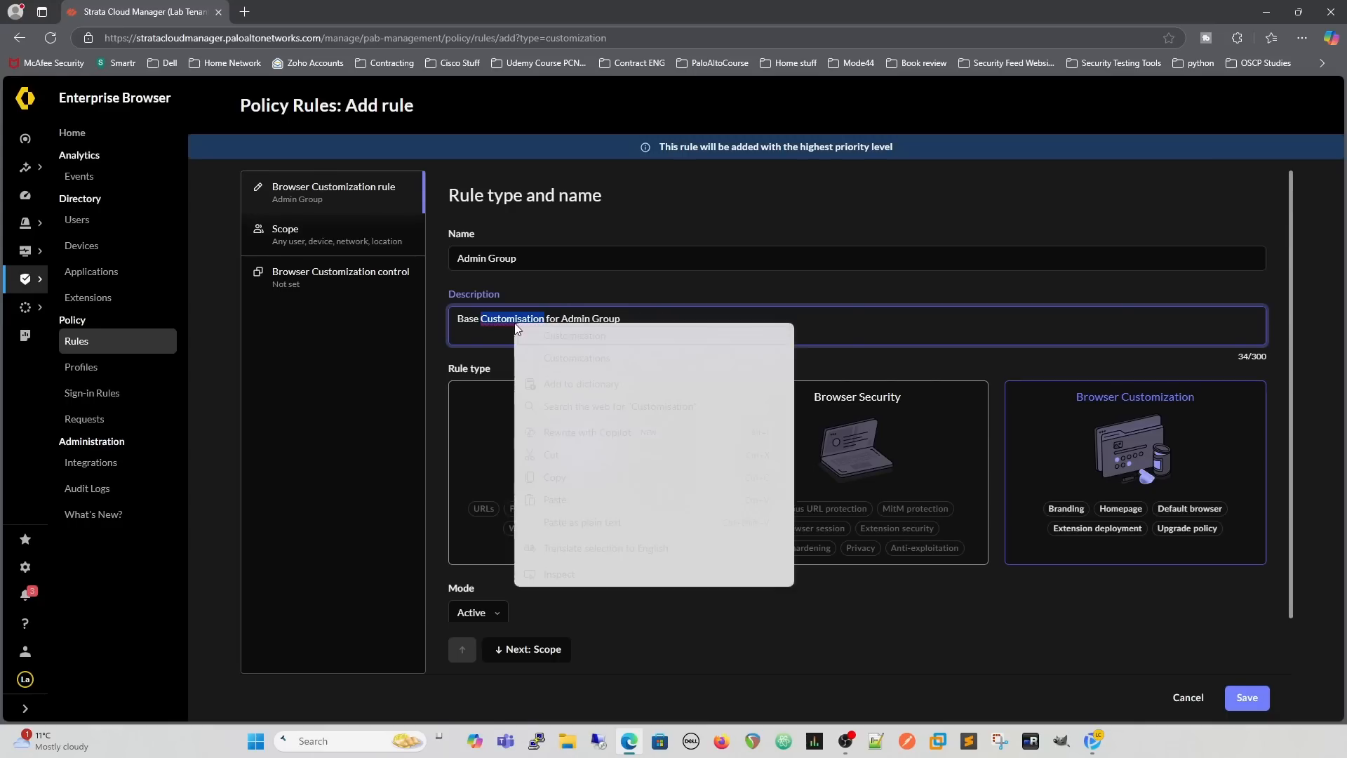
left_click(780, 285)
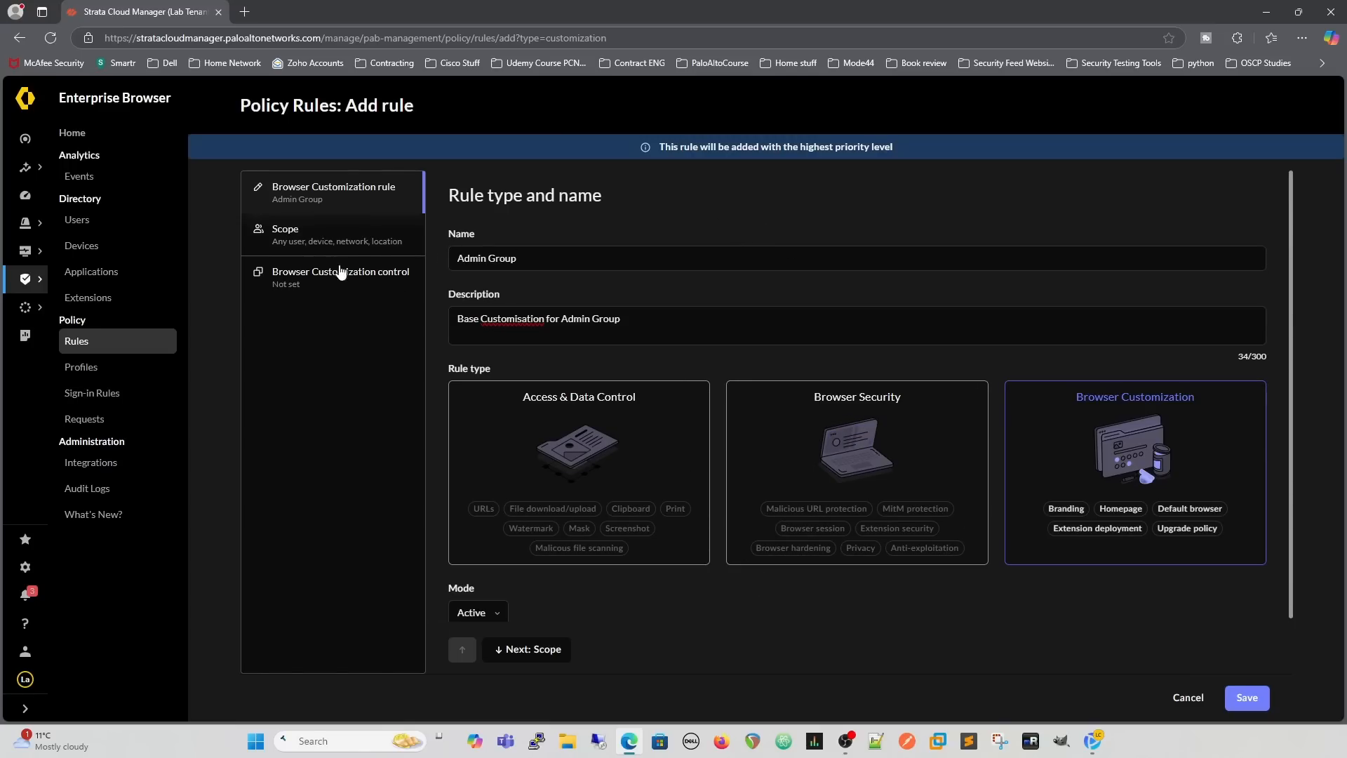
Set the rule's user scope to the individual user listed directly below Admin-Group, replacing an initial selection of user one.
left_click(288, 235)
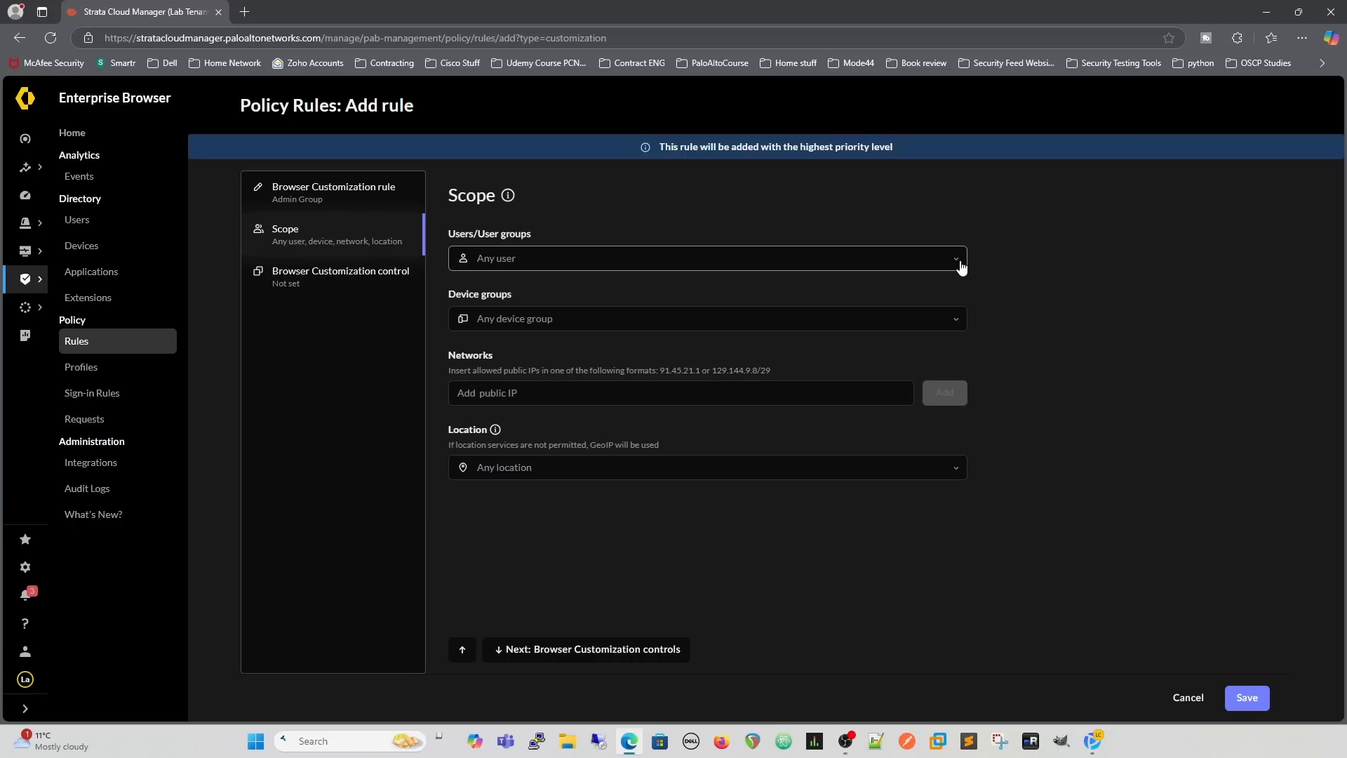
left_click(958, 263)
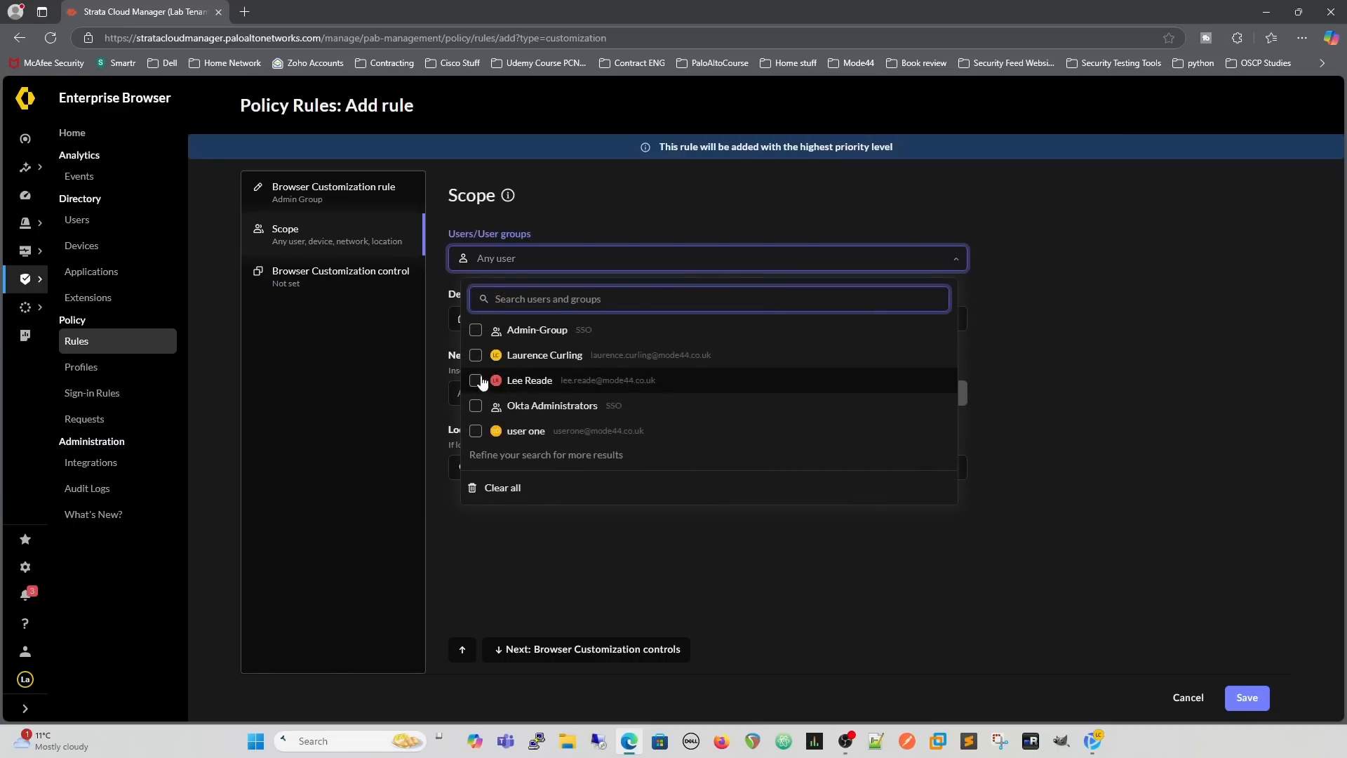
left_click(476, 430)
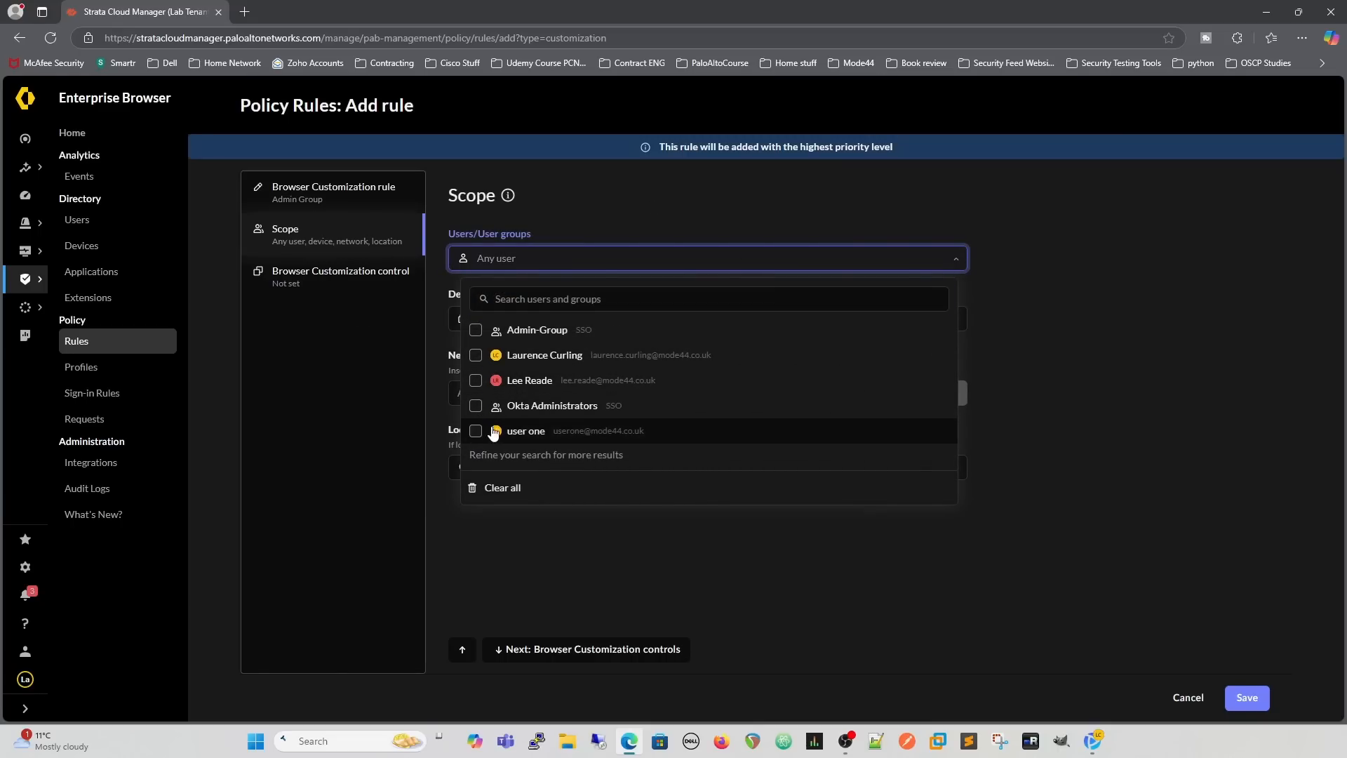
left_click(1073, 333)
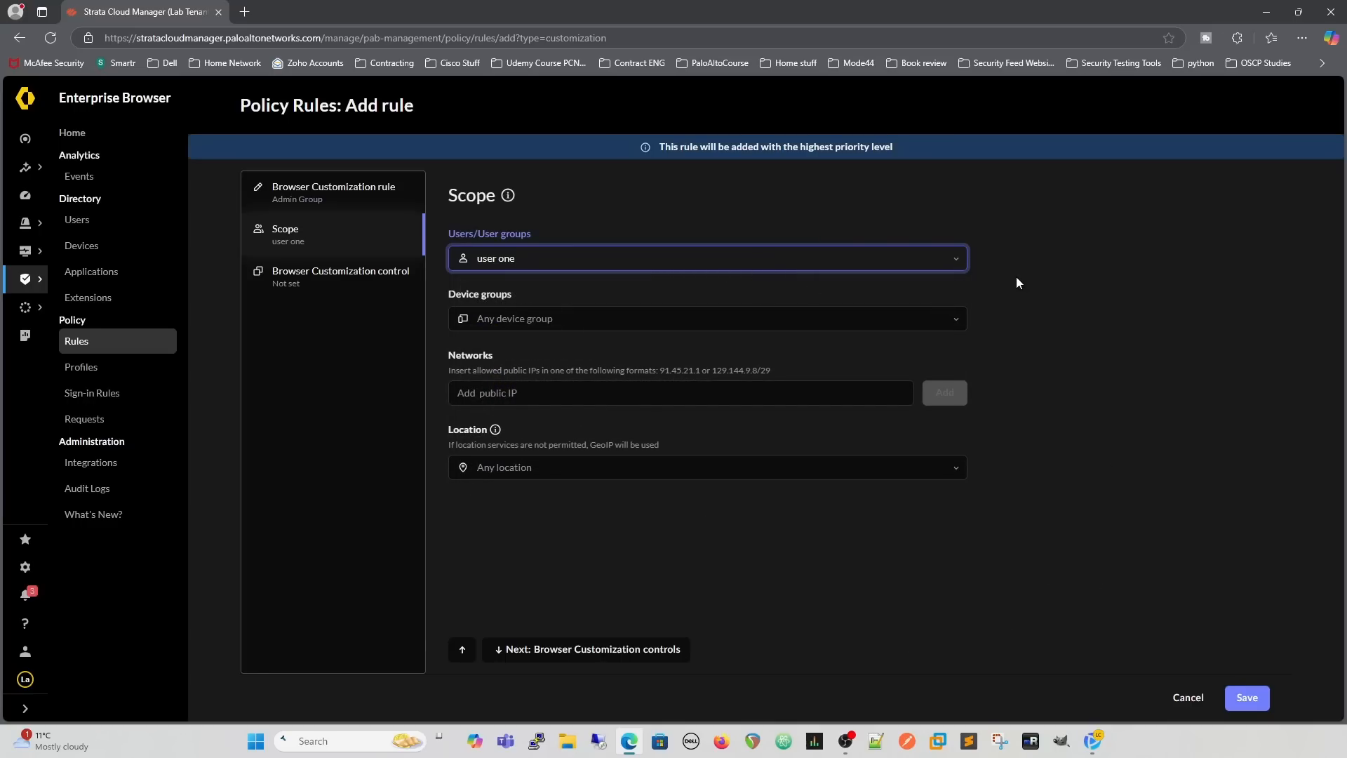
left_click(959, 259)
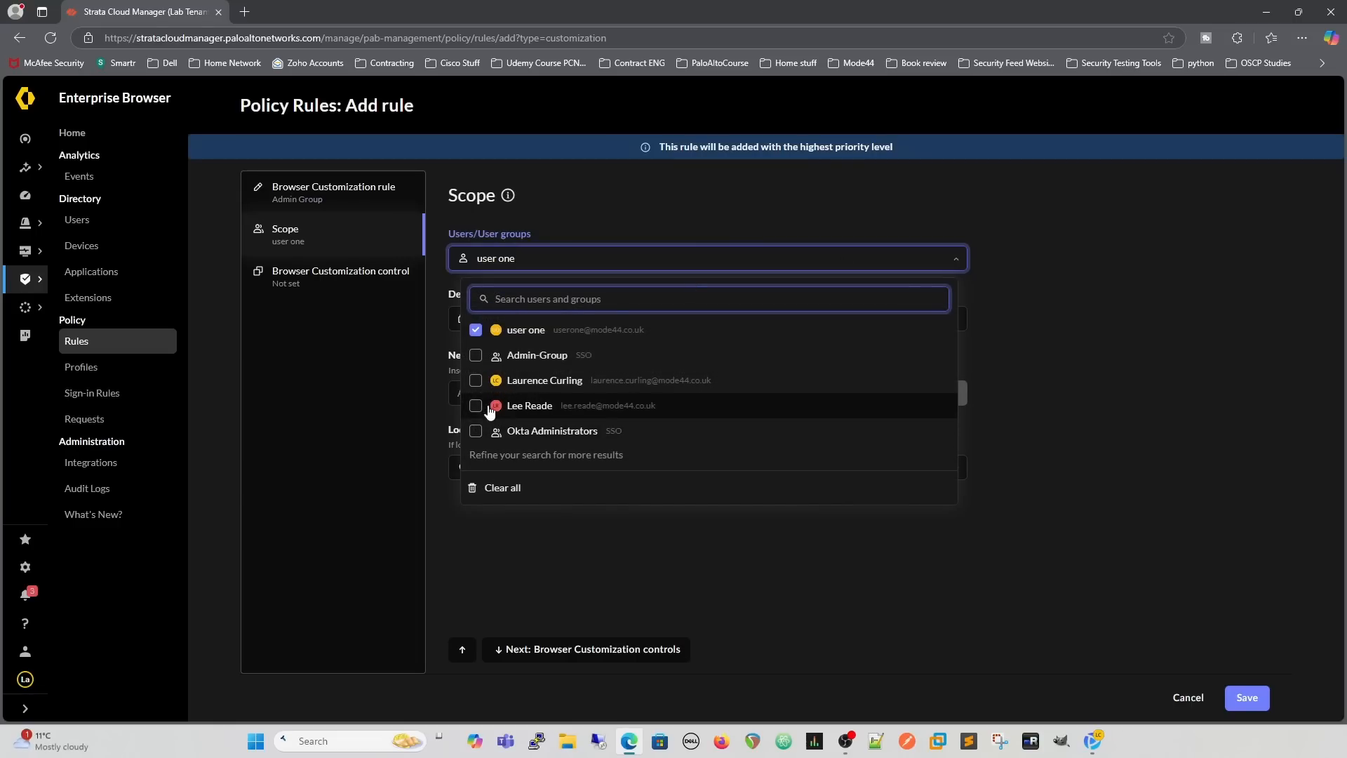
left_click(476, 331)
left_click(476, 379)
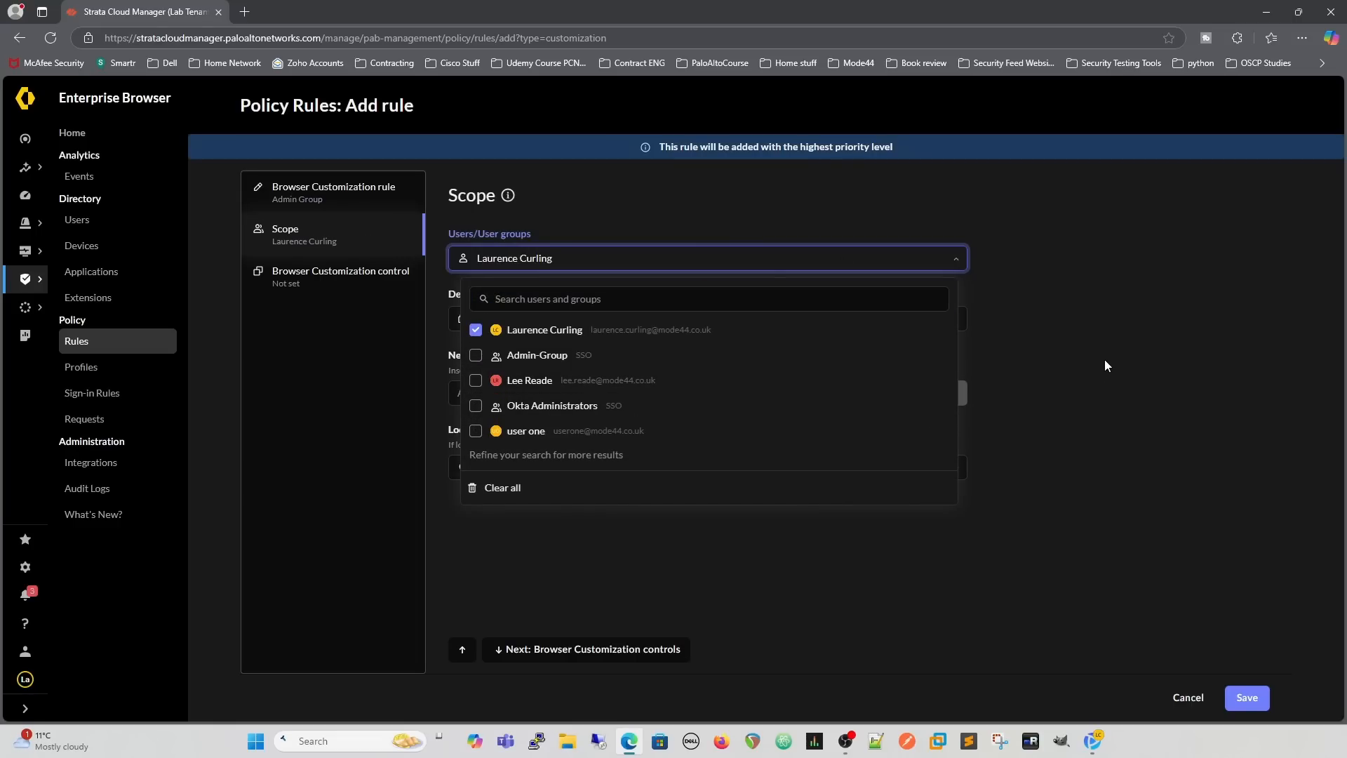
left_click(1095, 385)
Set the rule's Theme Color branding control to the custom light blue #05C9F0.
left_click(298, 279)
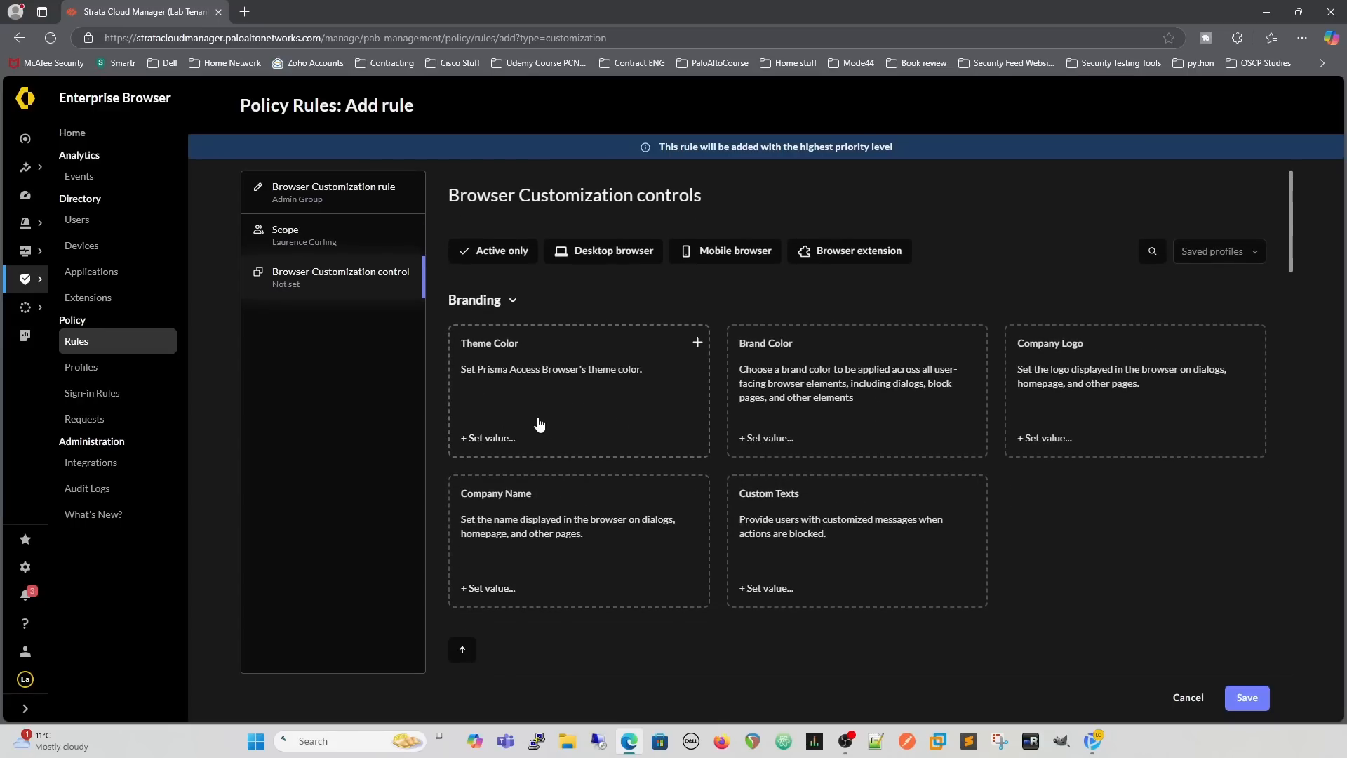
left_click(521, 376)
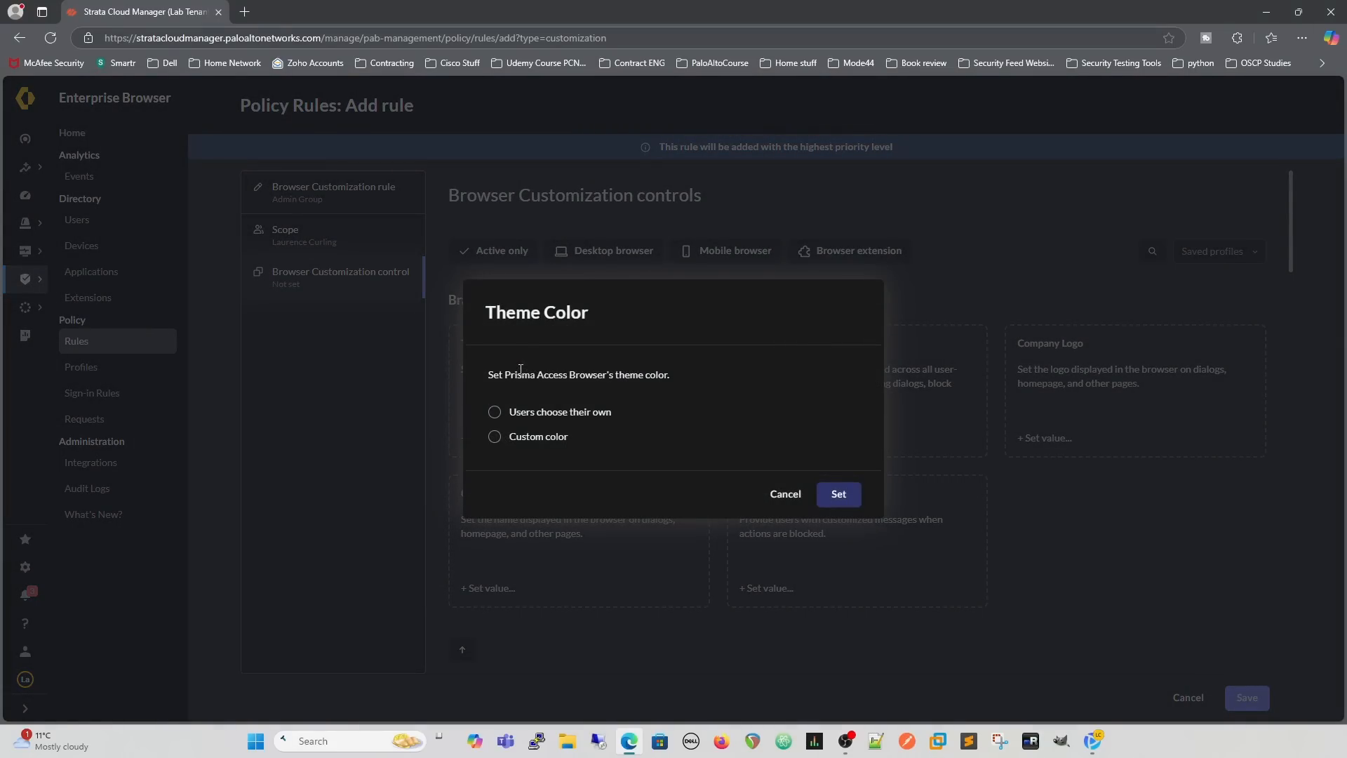
left_click(496, 437)
left_click(541, 449)
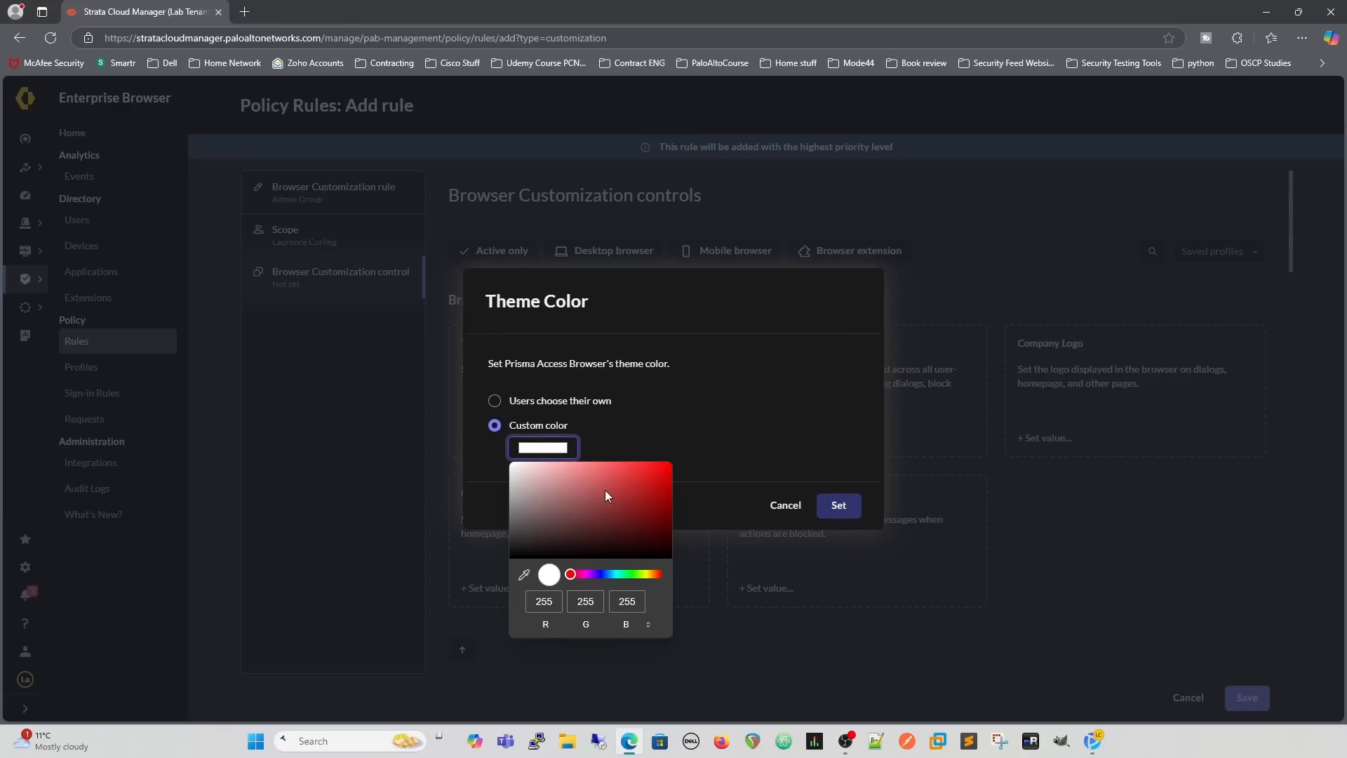
left_click(613, 573)
left_click(666, 471)
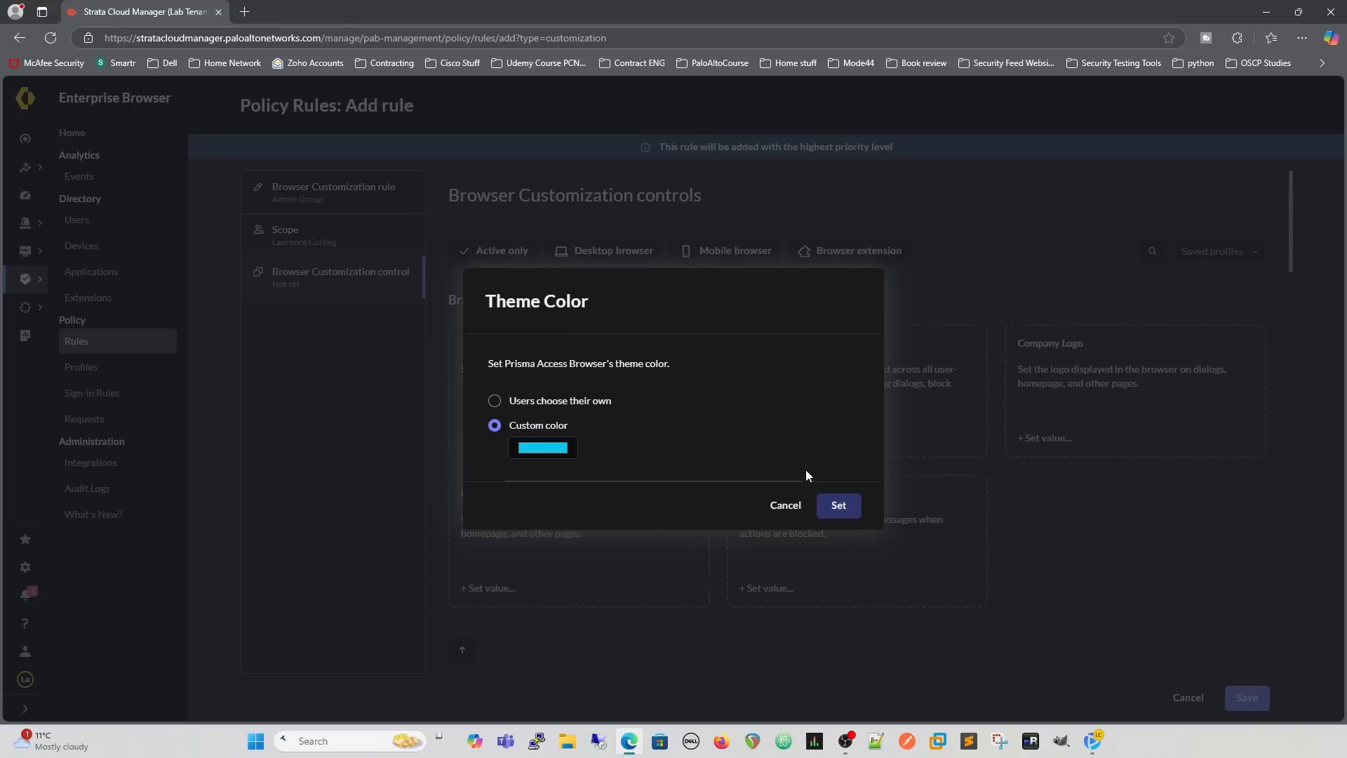
left_click(840, 505)
Set the Brand Color control to the custom purple #7315E5, after trying a green shade.
left_click(849, 384)
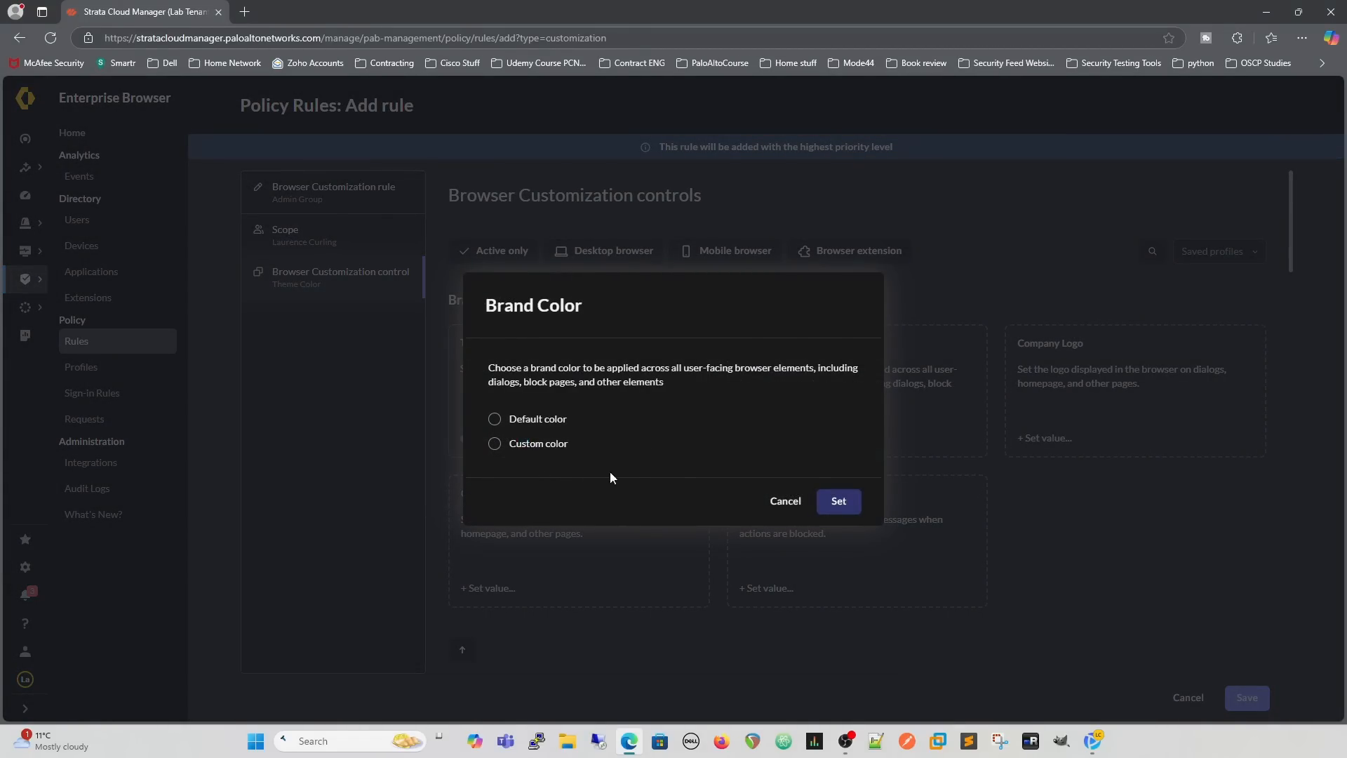
left_click(494, 443)
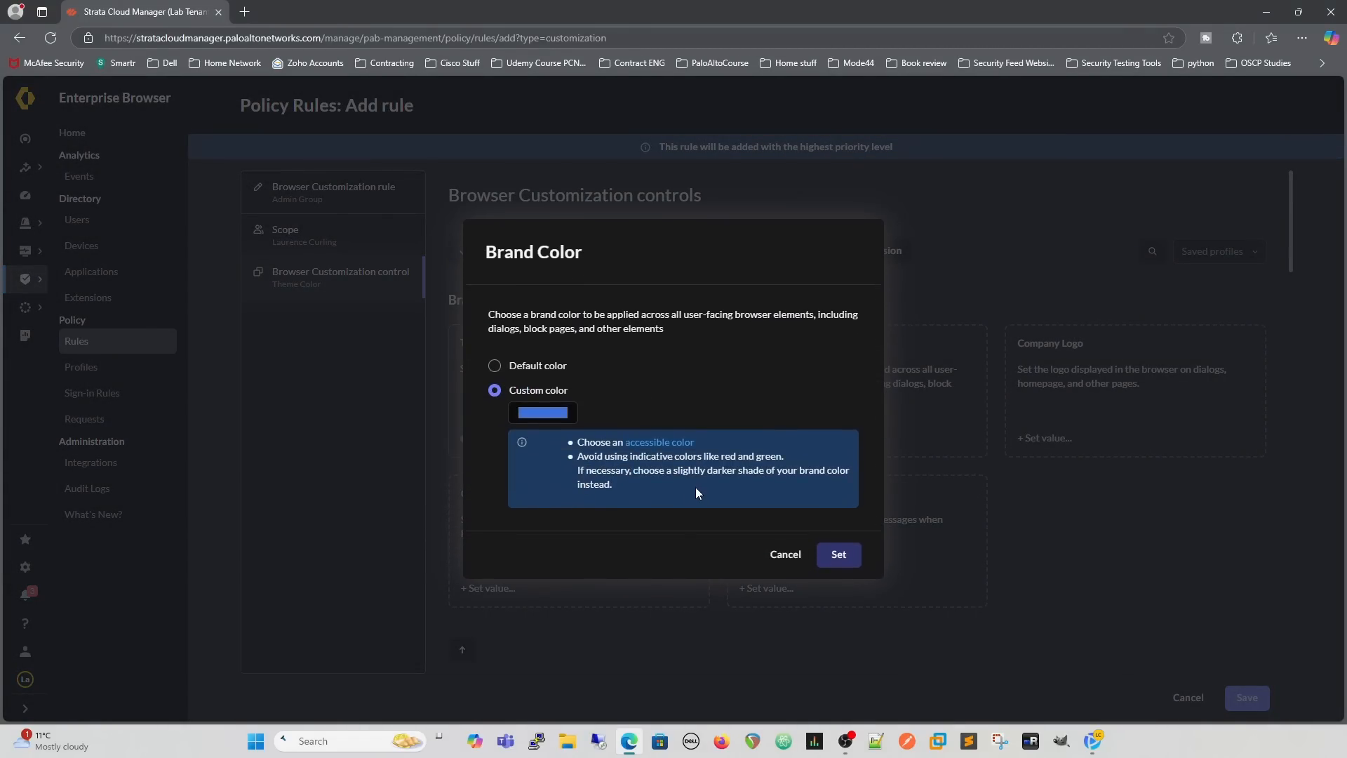
left_click(559, 414)
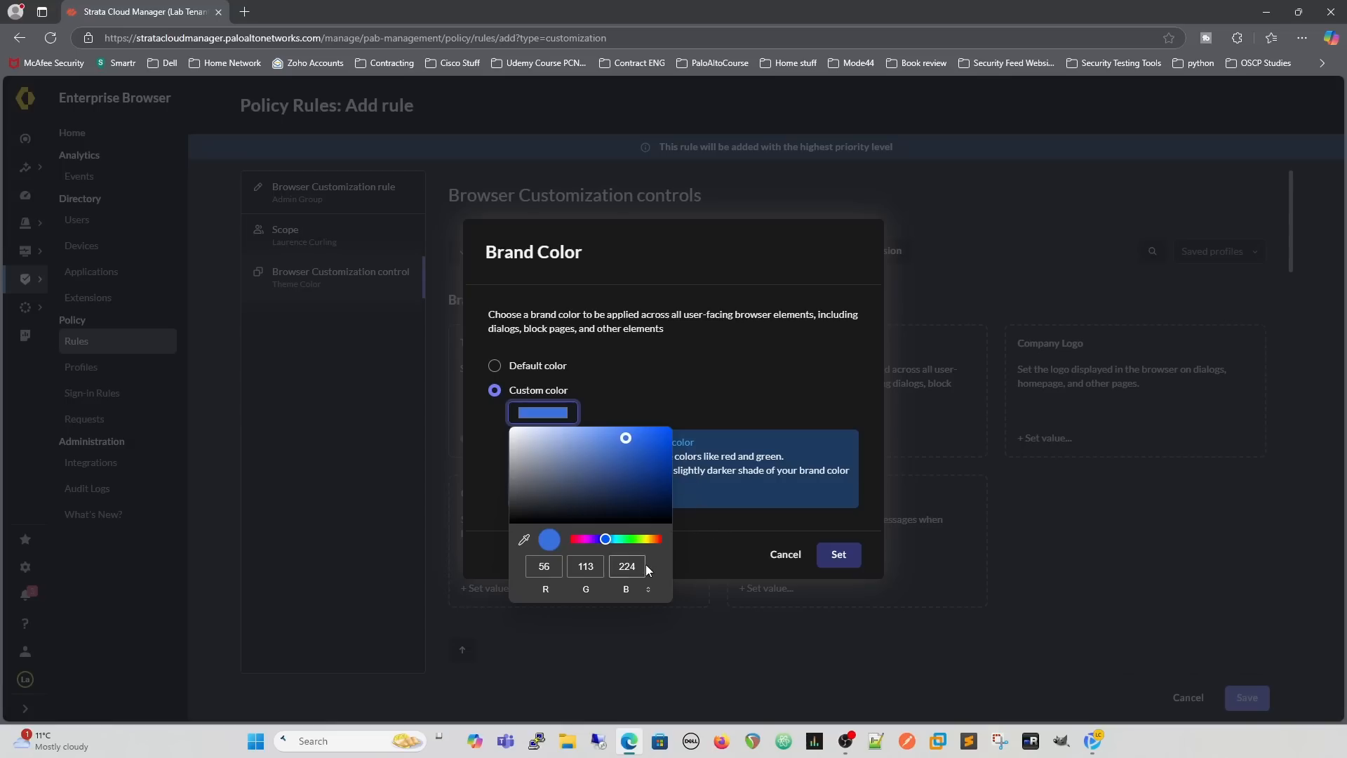
left_click(633, 539)
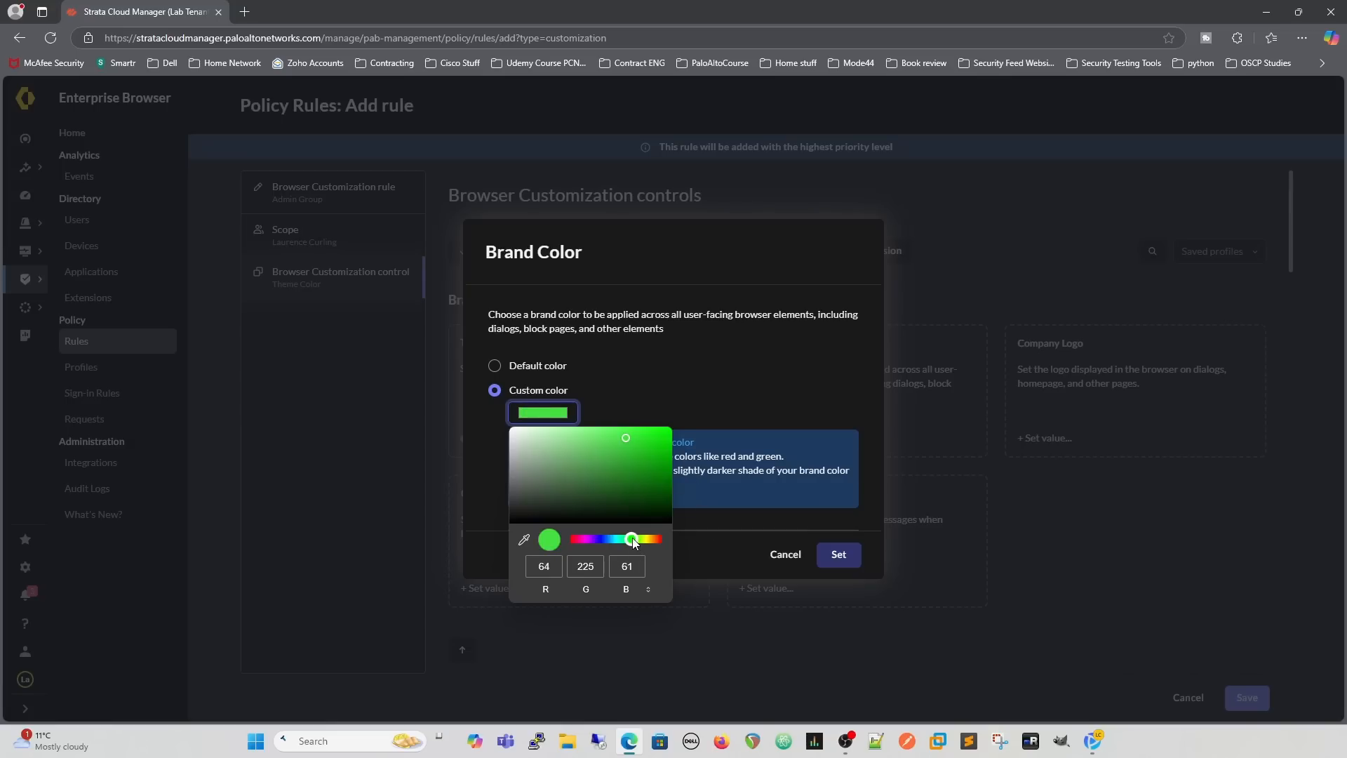
left_click(732, 377)
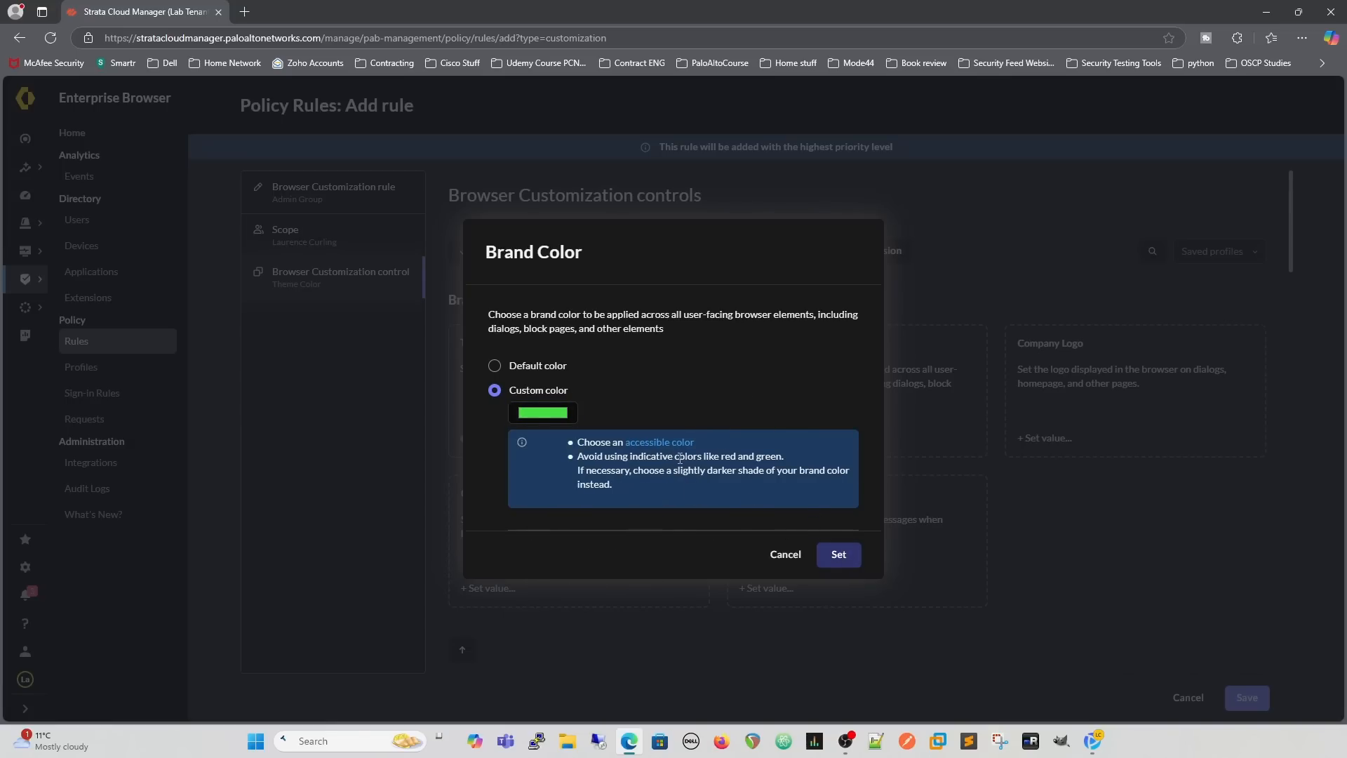
left_click(540, 419)
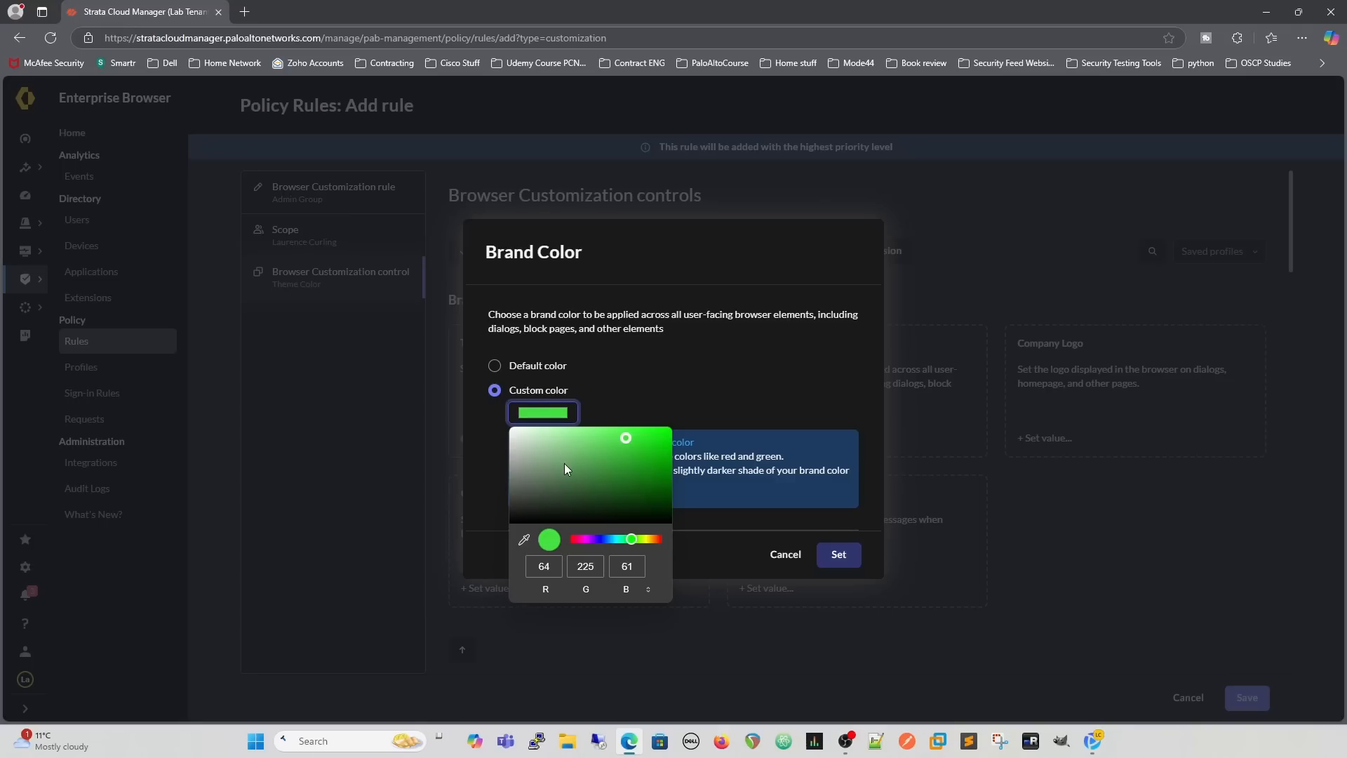
left_click(586, 540)
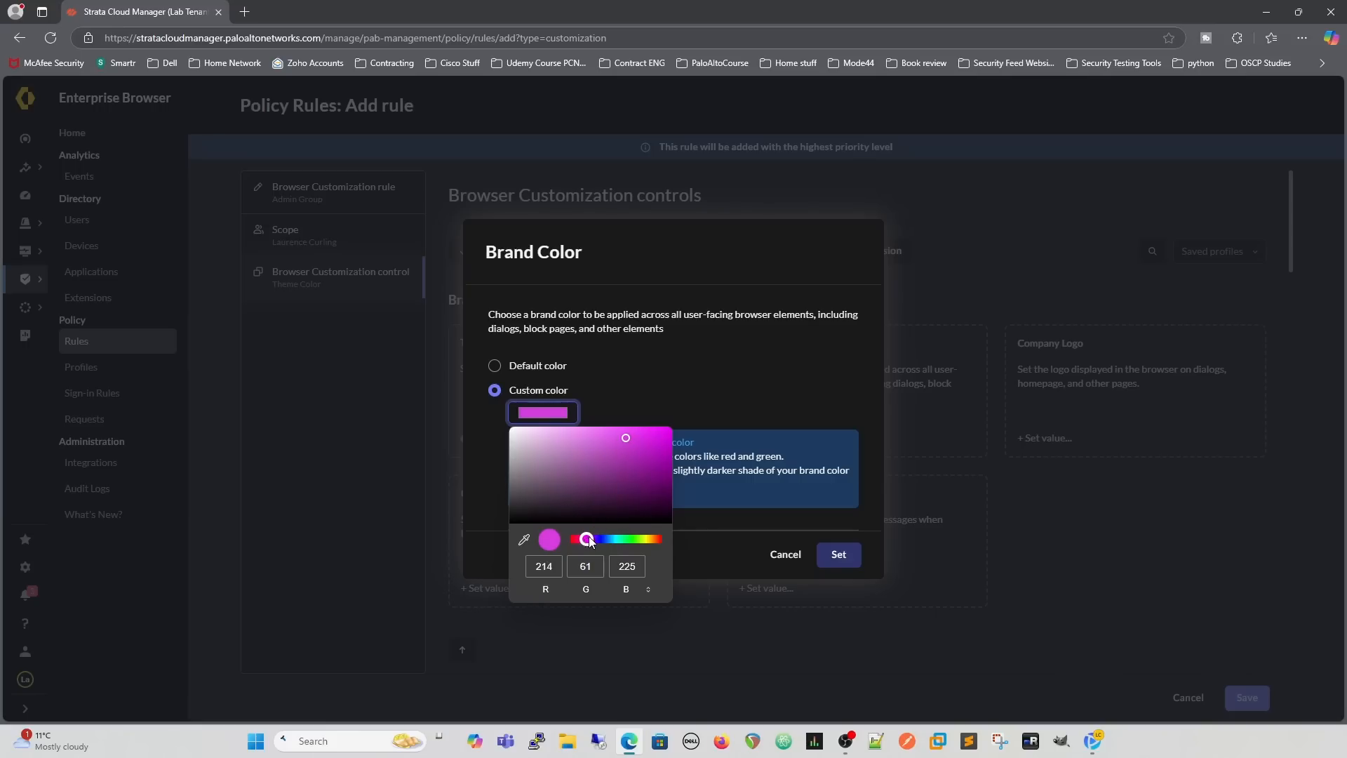
left_click(594, 538)
left_click_drag(625, 436, 655, 438)
left_click(706, 390)
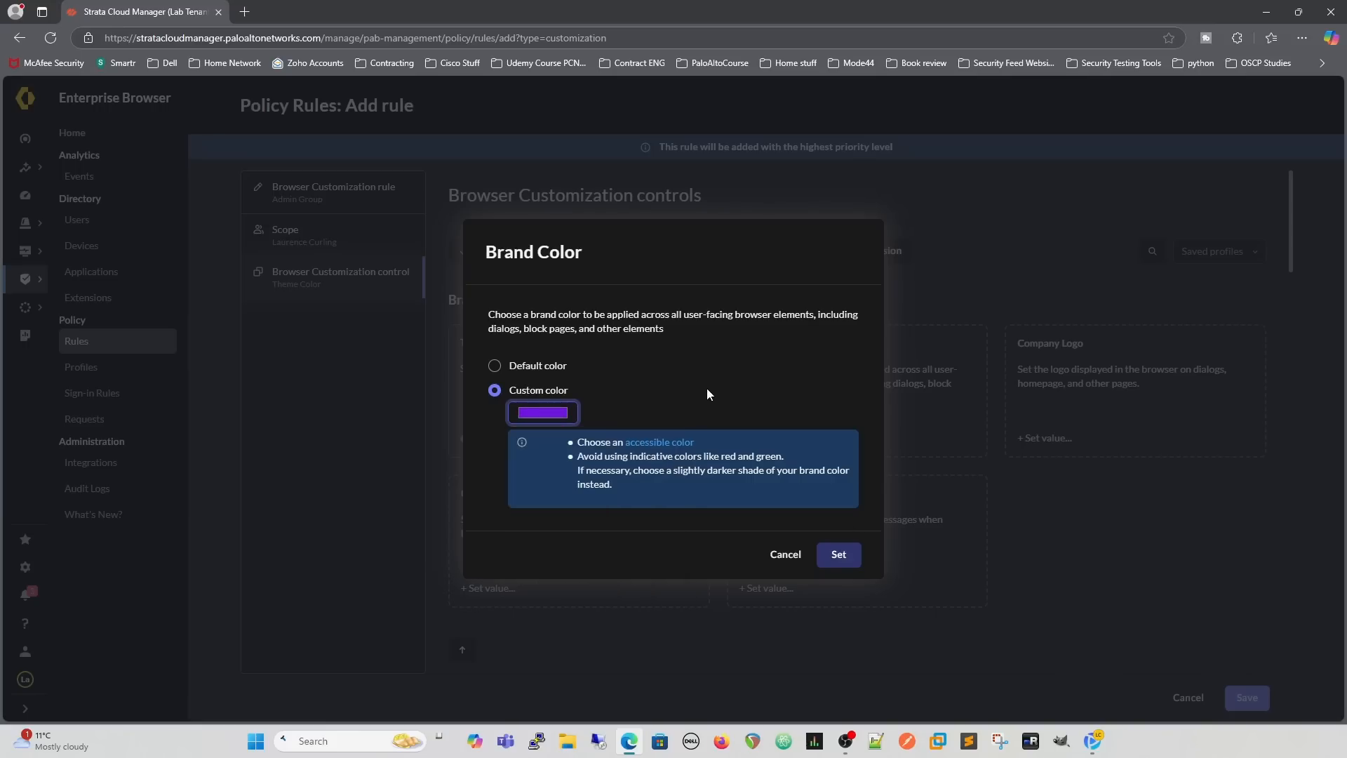
left_click(839, 554)
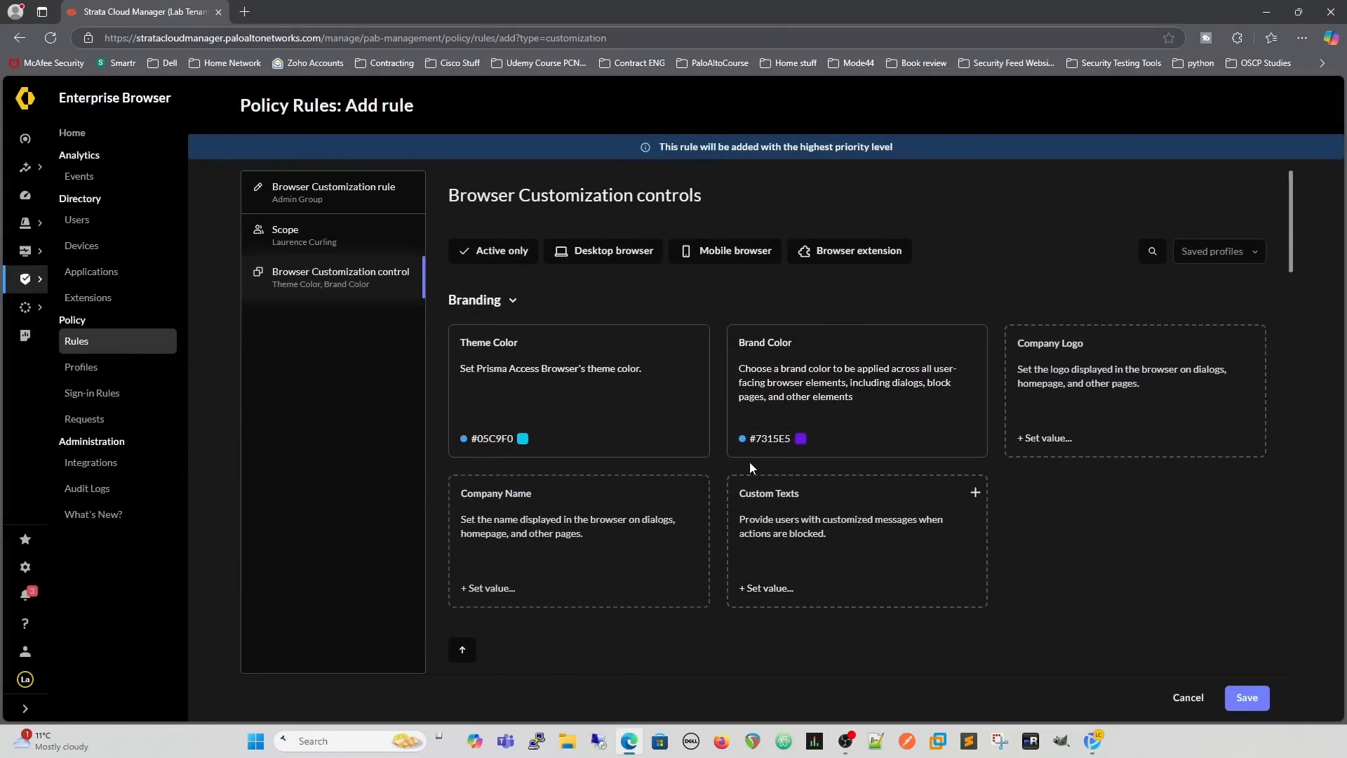
Configure the Company Logo control to set a company logo and upload the blue hexagonal logo image.
left_click(1073, 382)
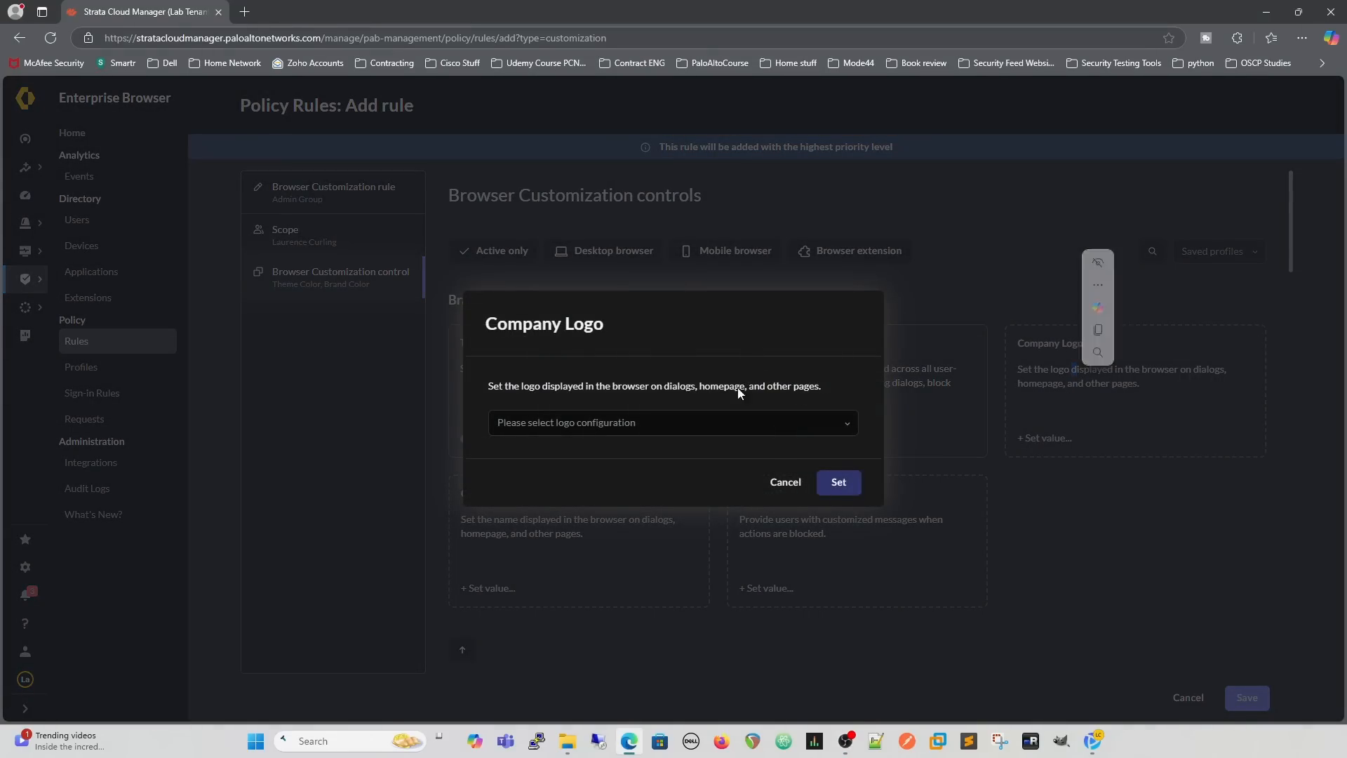
left_click(845, 424)
left_click(541, 466)
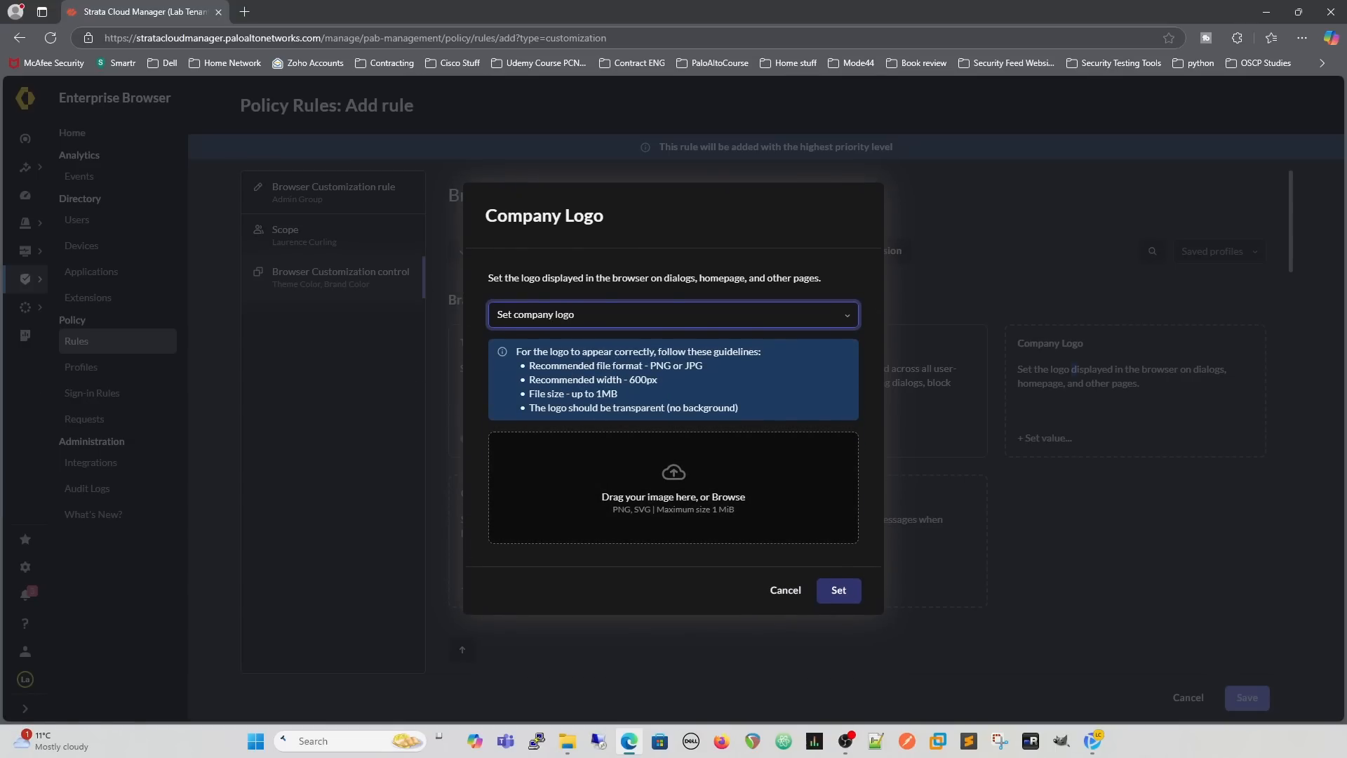
left_click_drag(3, 393, 666, 503)
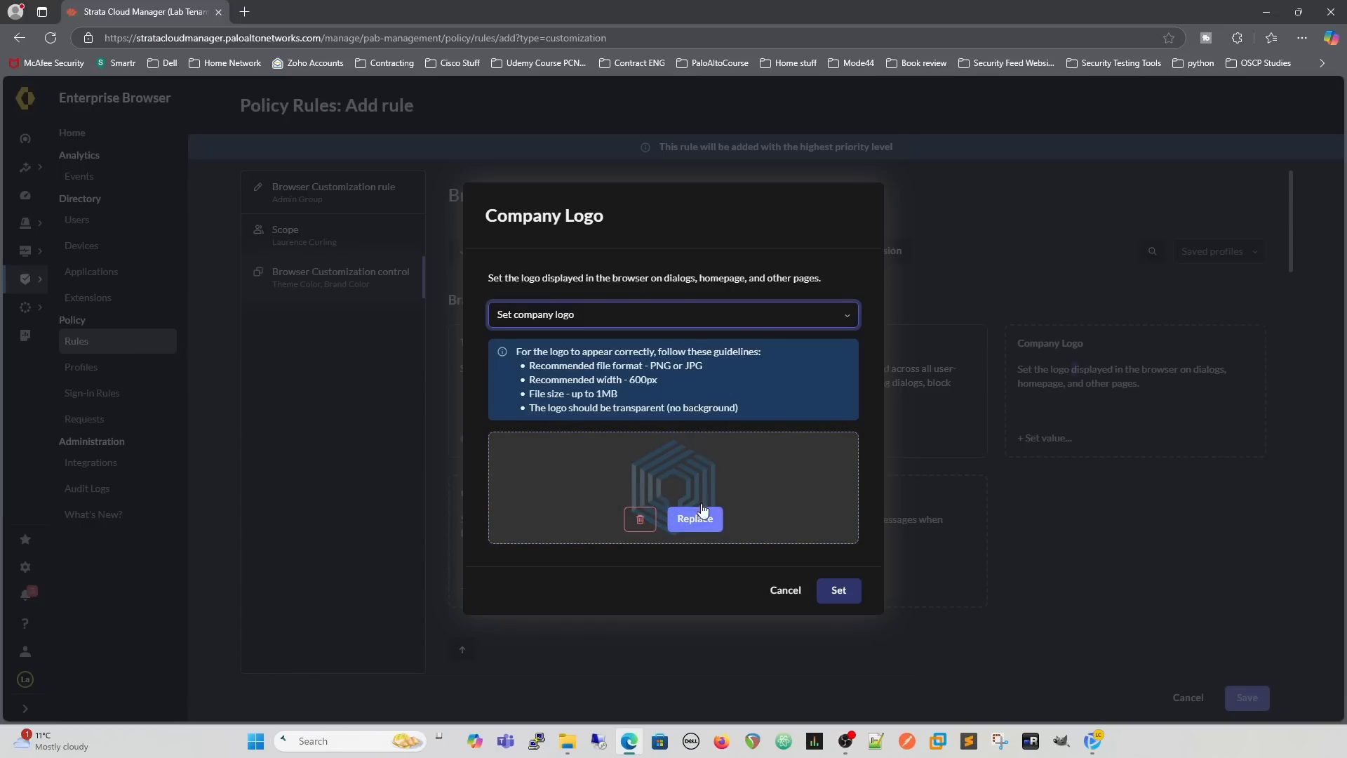
left_click(839, 590)
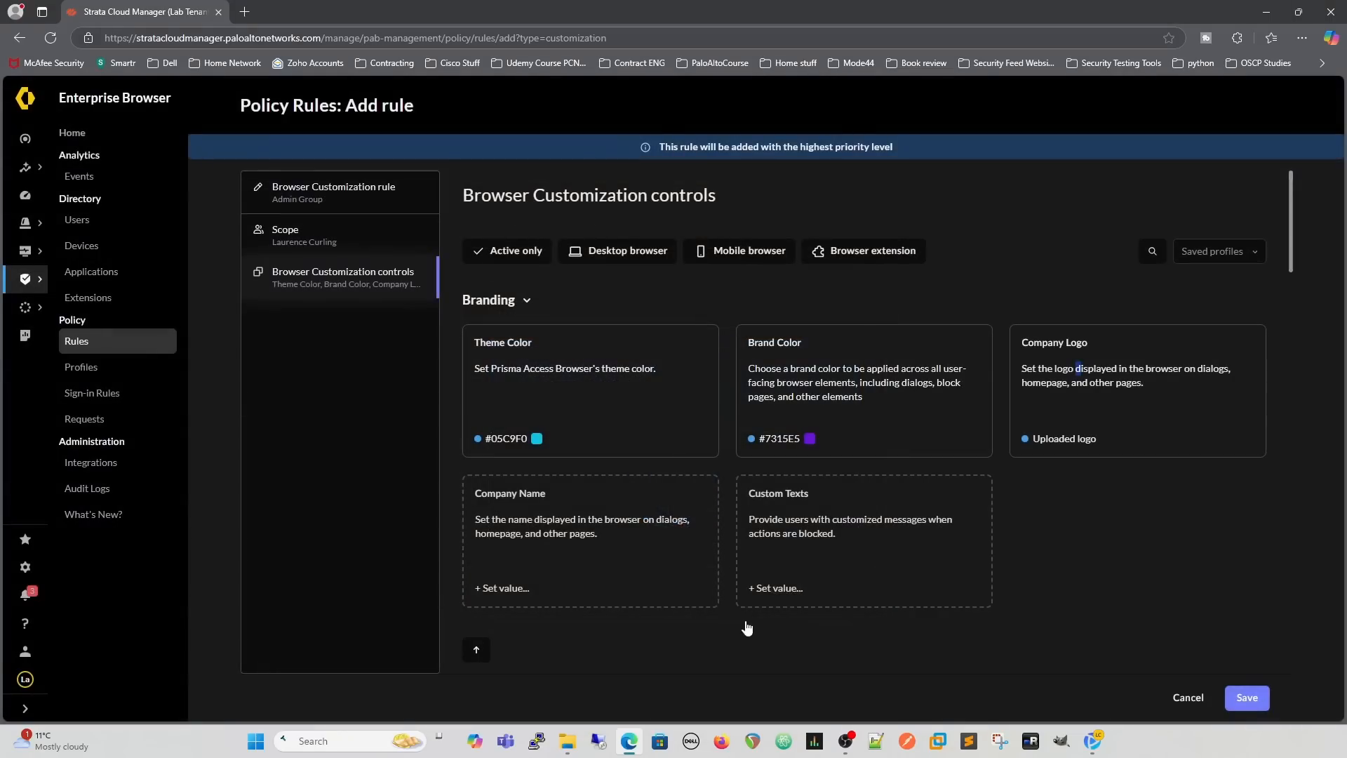
Set the Company Name control to display the name "Mode44 LTD".
left_click(540, 543)
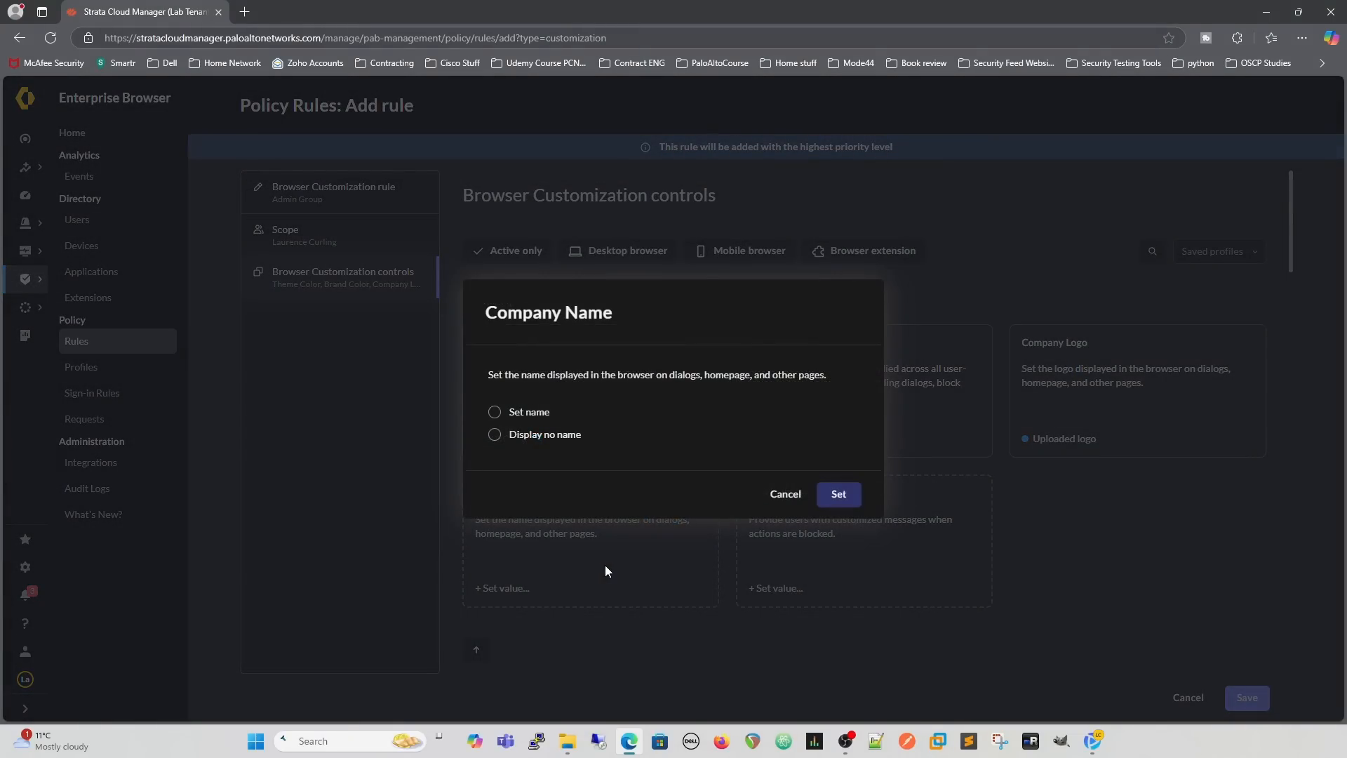
left_click(513, 414)
left_click(613, 423)
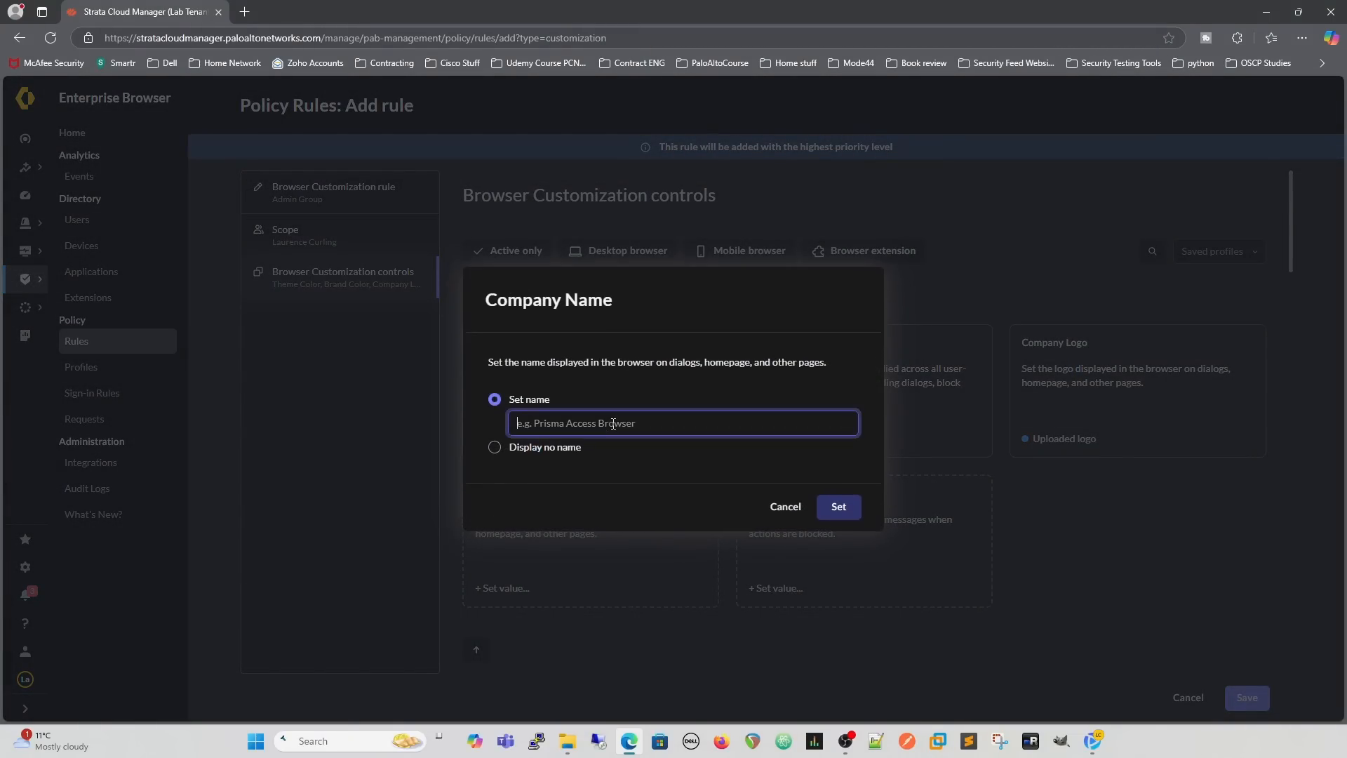
type("Mode44 LTD")
left_click(839, 509)
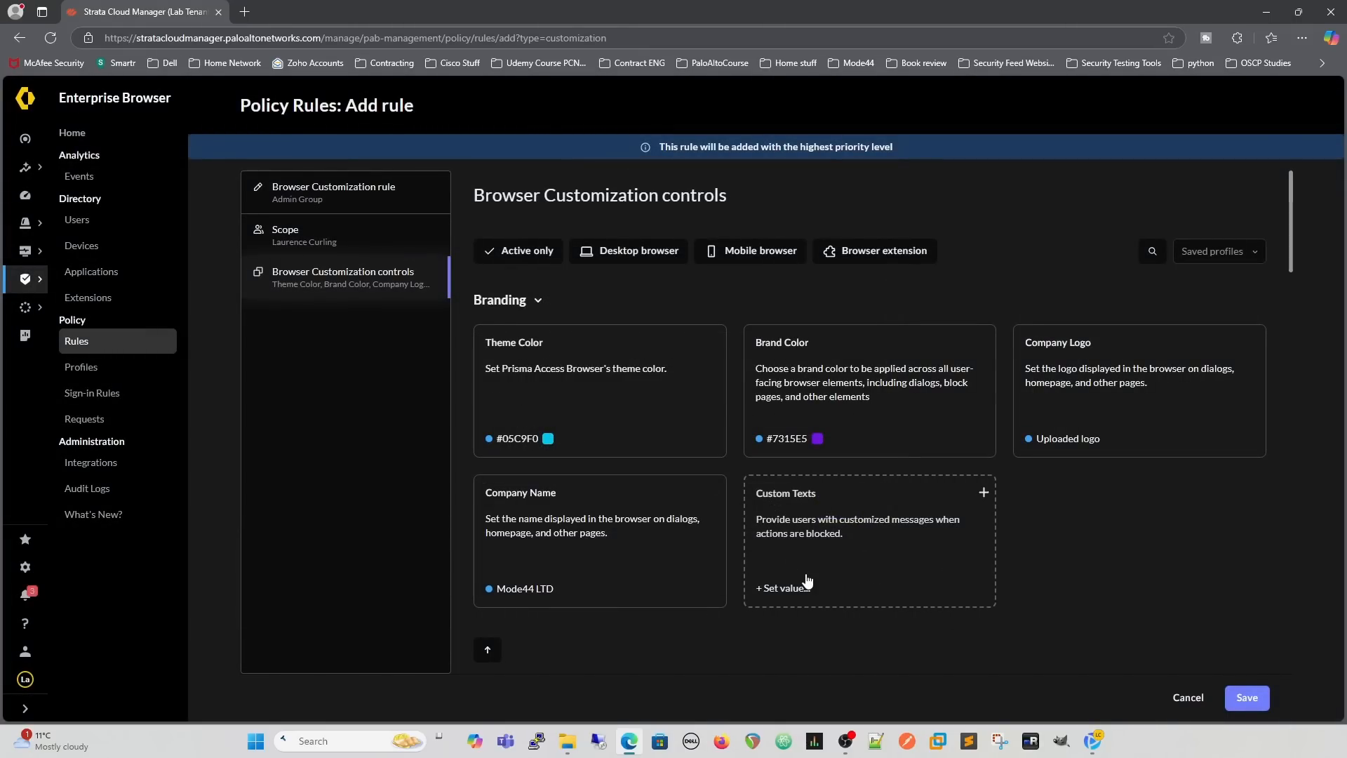
Set the Incognito control in the Customization section to Block.
scroll(814, 418, "down", 7)
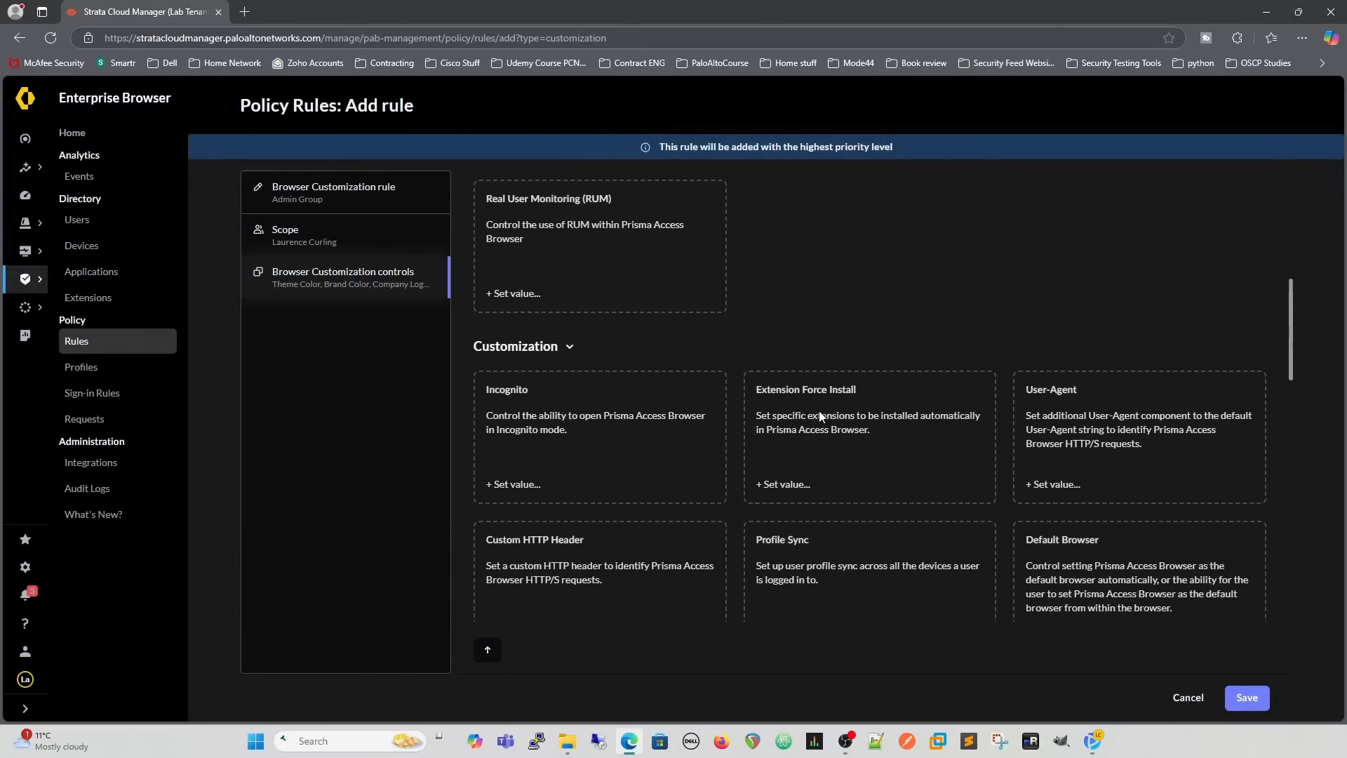
scroll(723, 313, "up", 2)
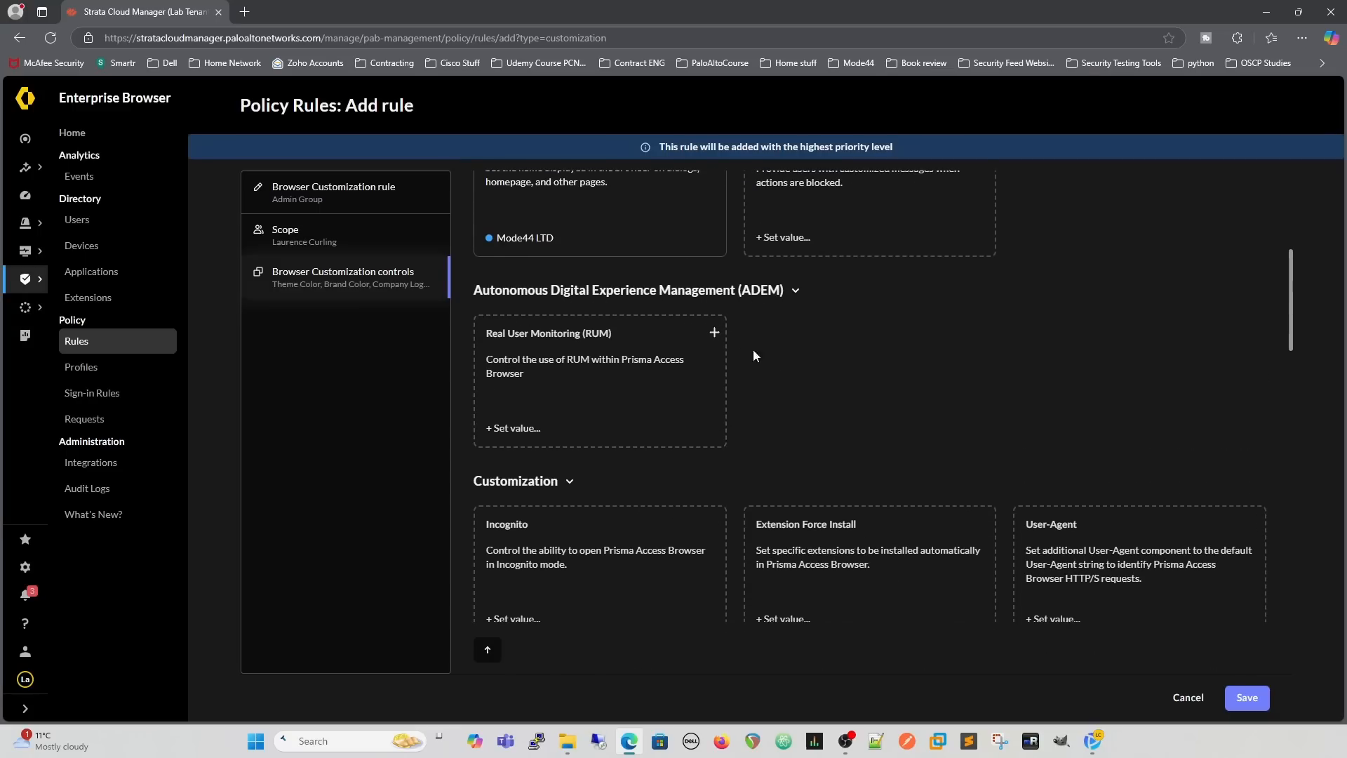
scroll(765, 355, "down", 1)
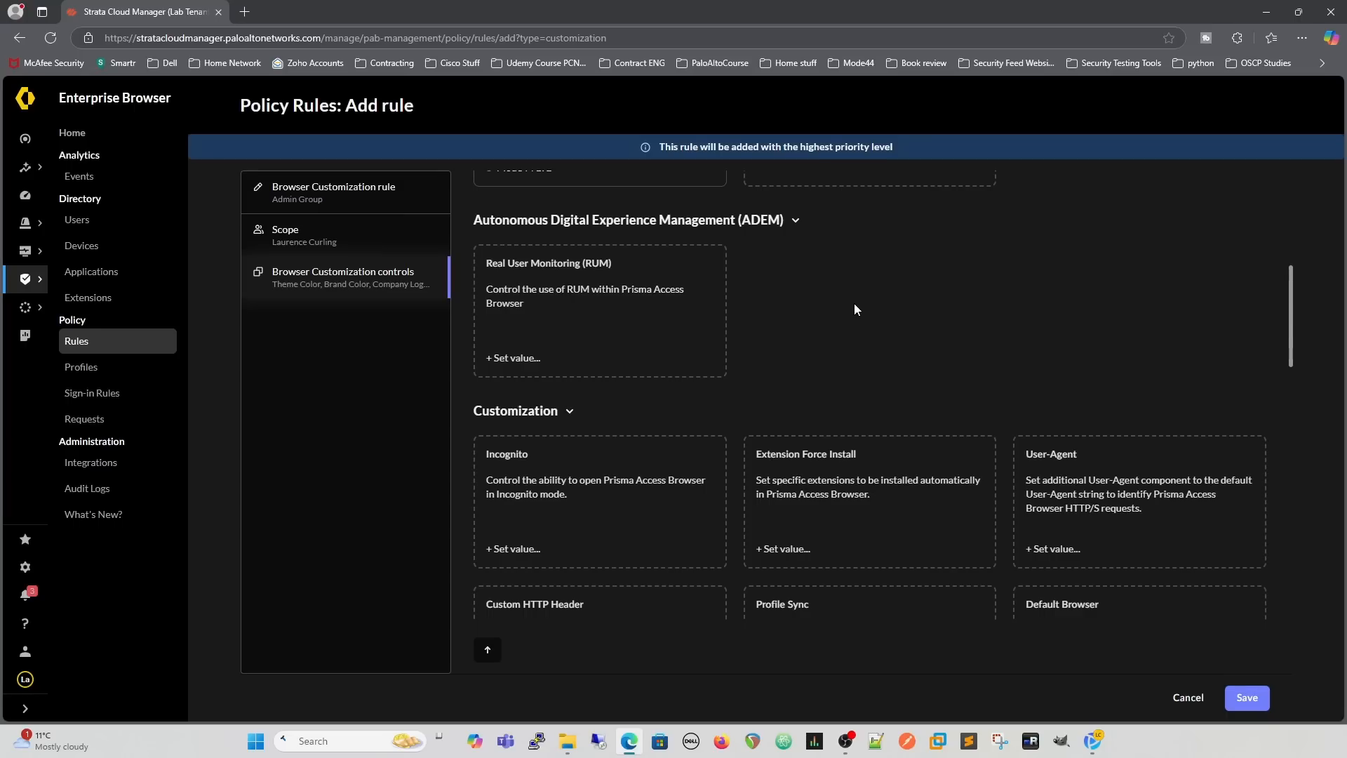
scroll(854, 309, "down", 3)
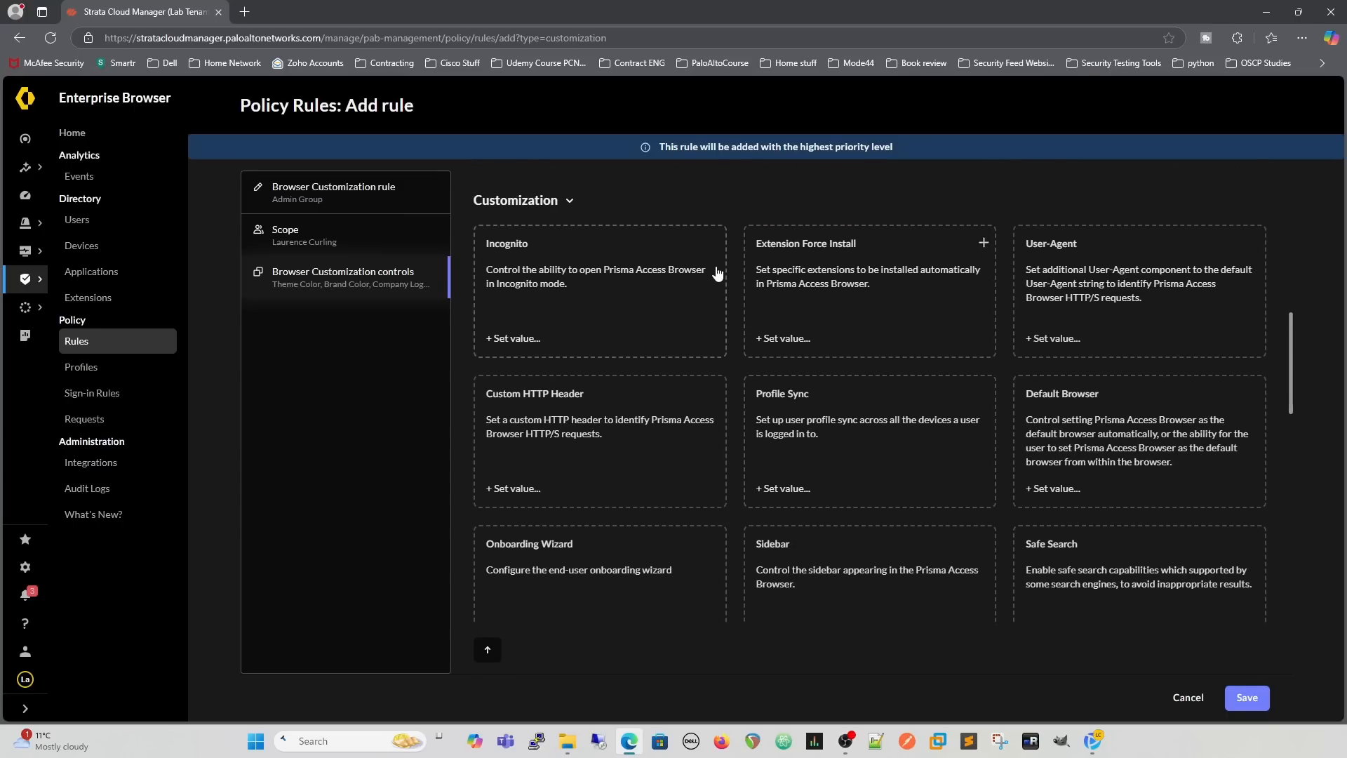
left_click(549, 277)
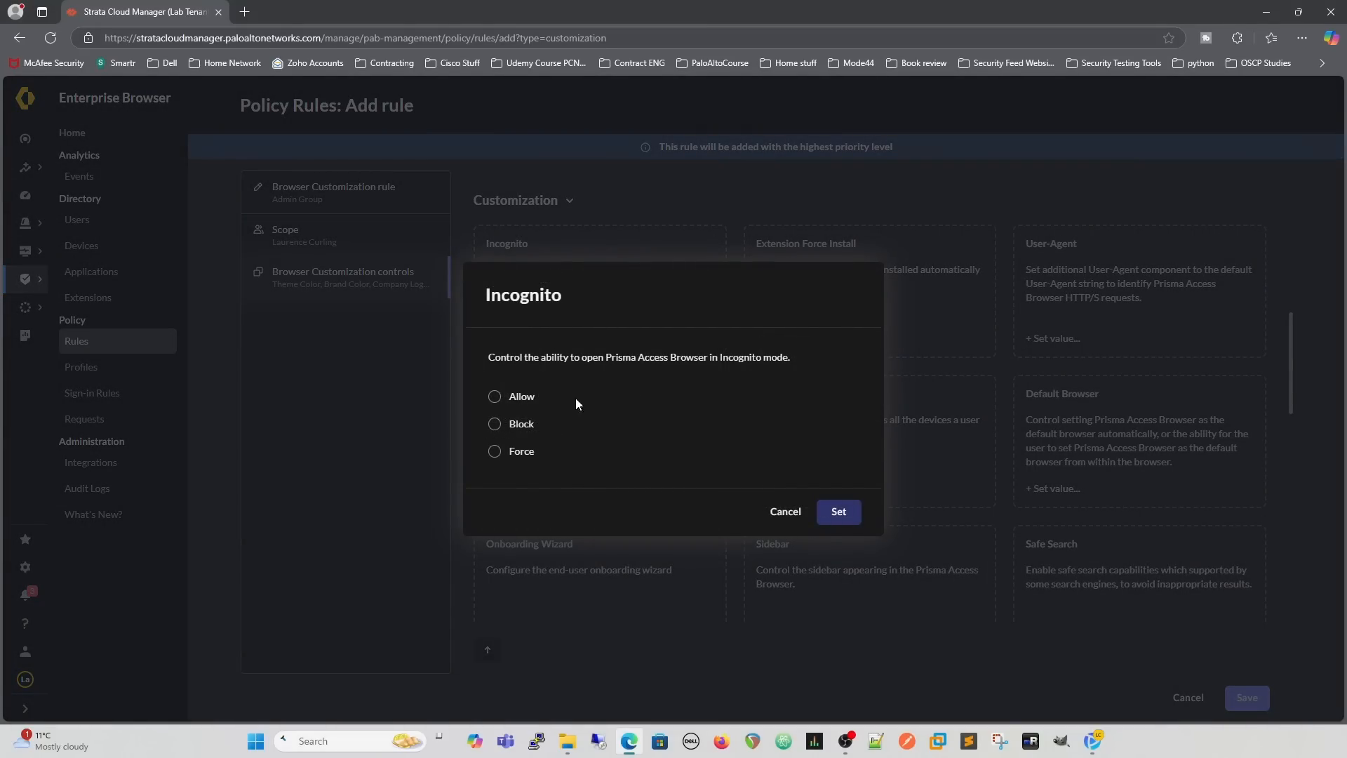
left_click(495, 423)
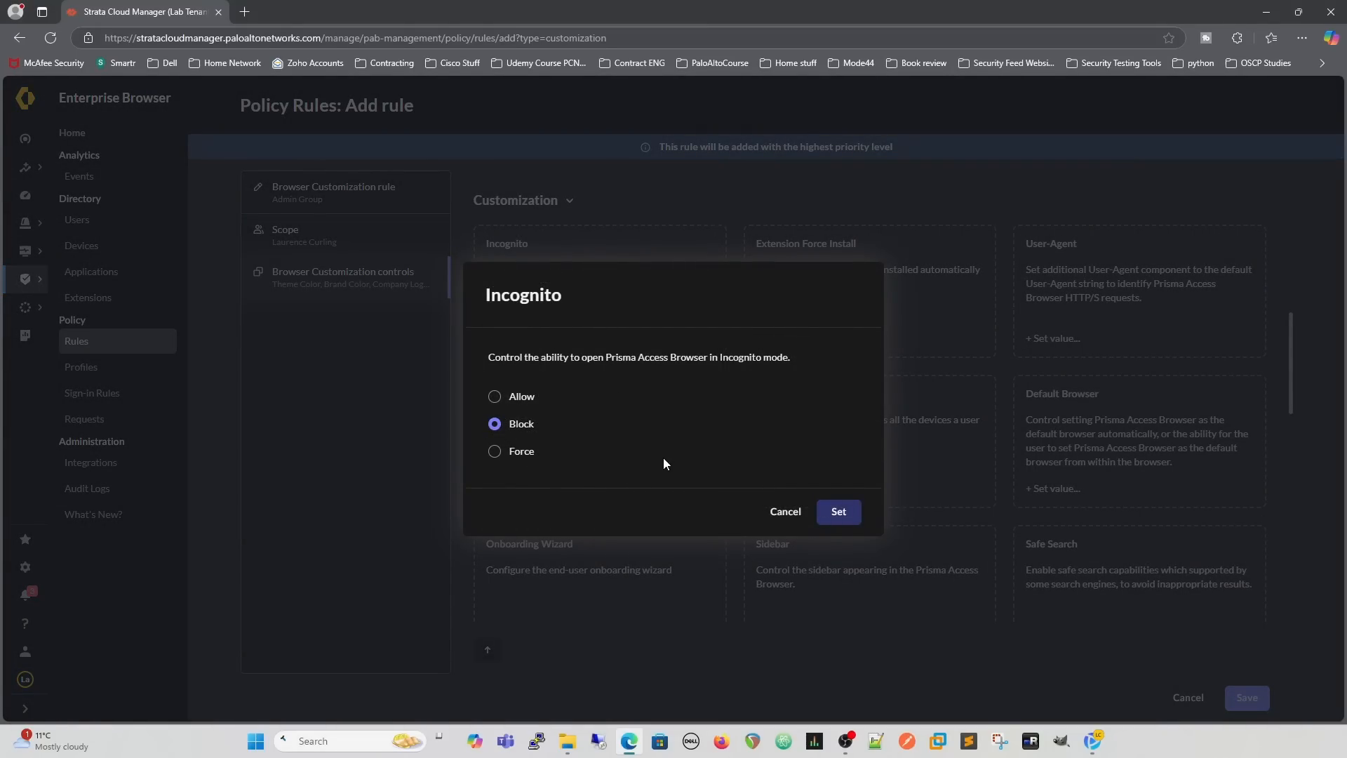
left_click(837, 512)
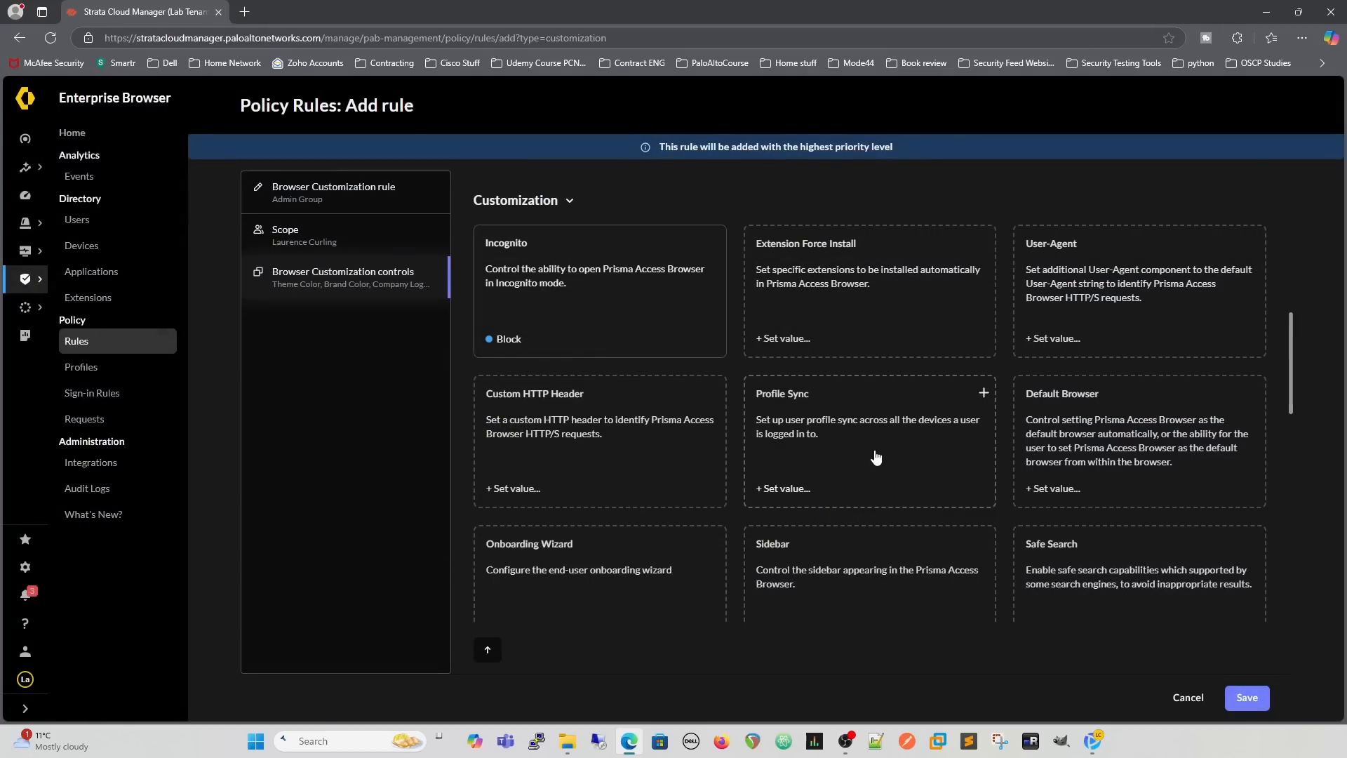
scroll(875, 456, "down", 1)
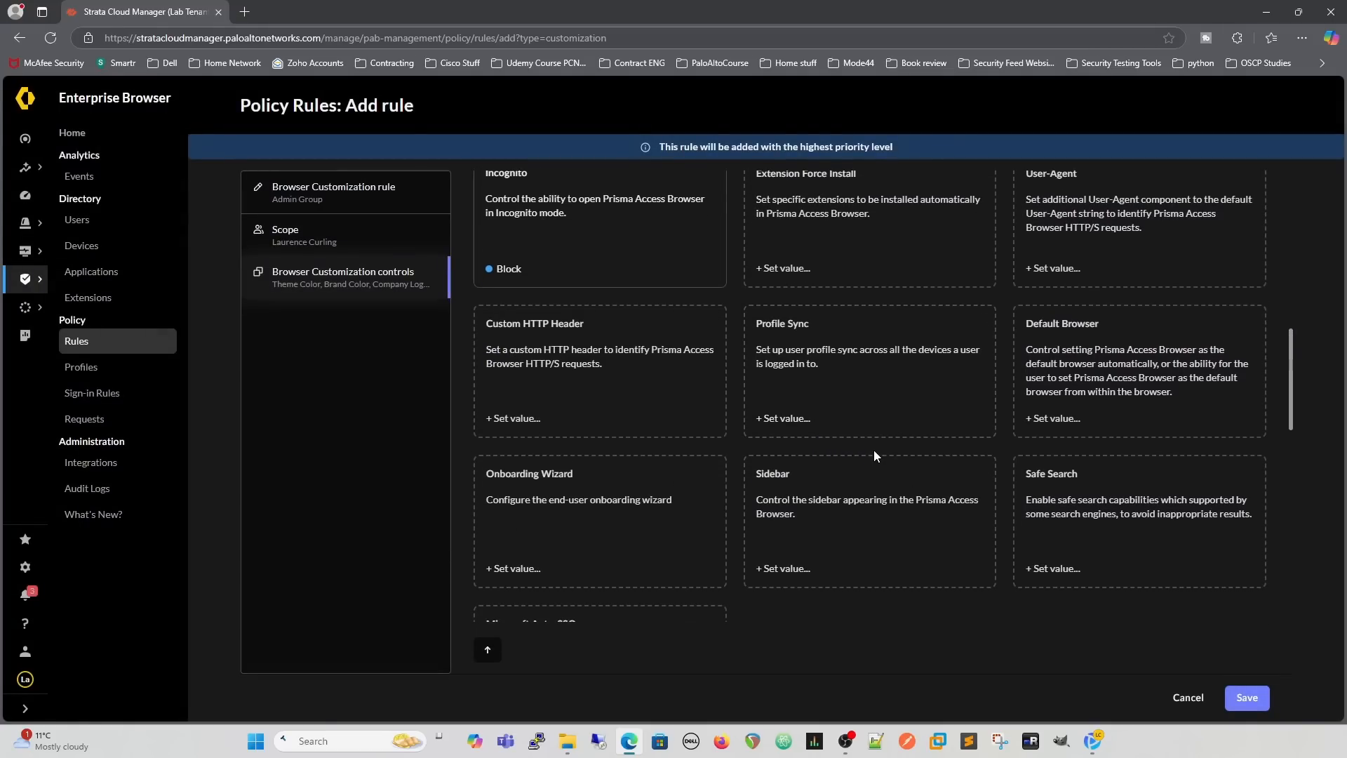
scroll(874, 454, "up", 1)
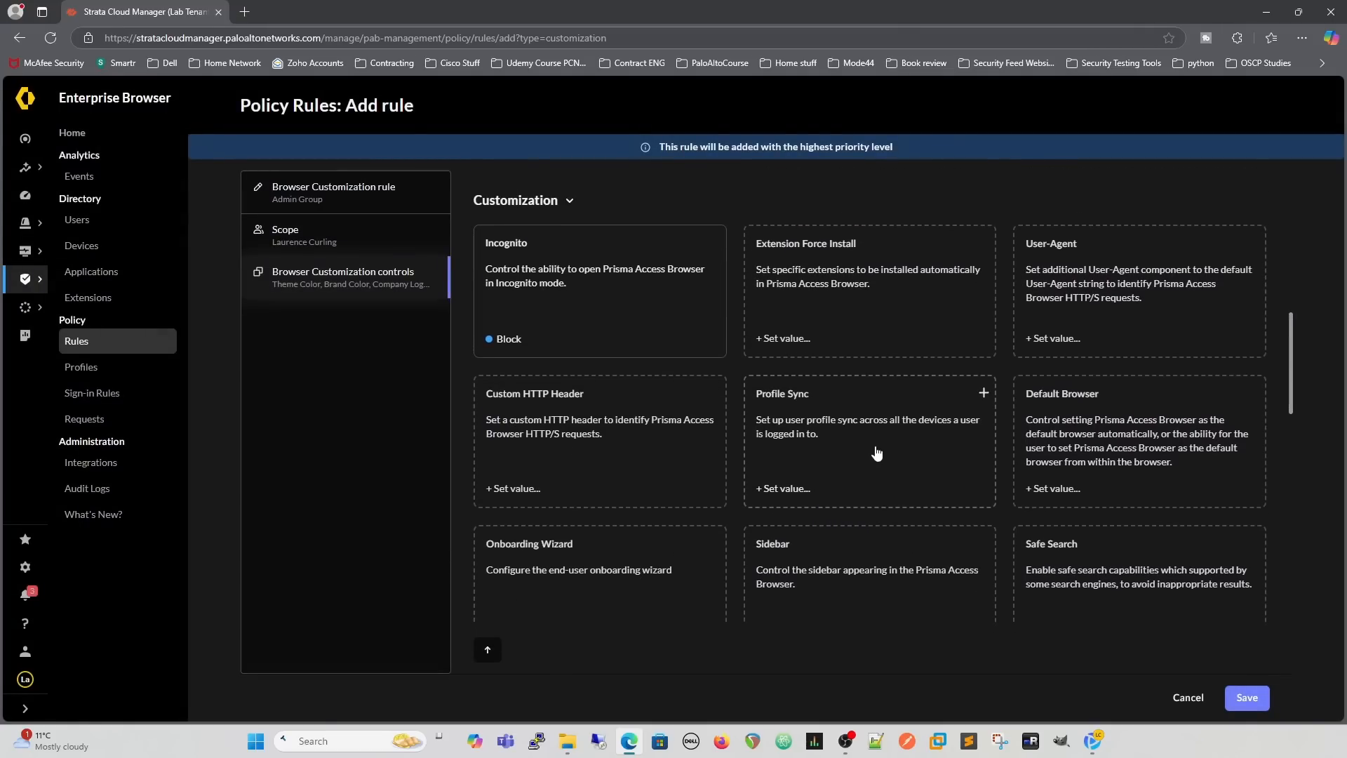
Set the Sidebar control in the Customization section to Enable.
scroll(893, 492, "down", 3)
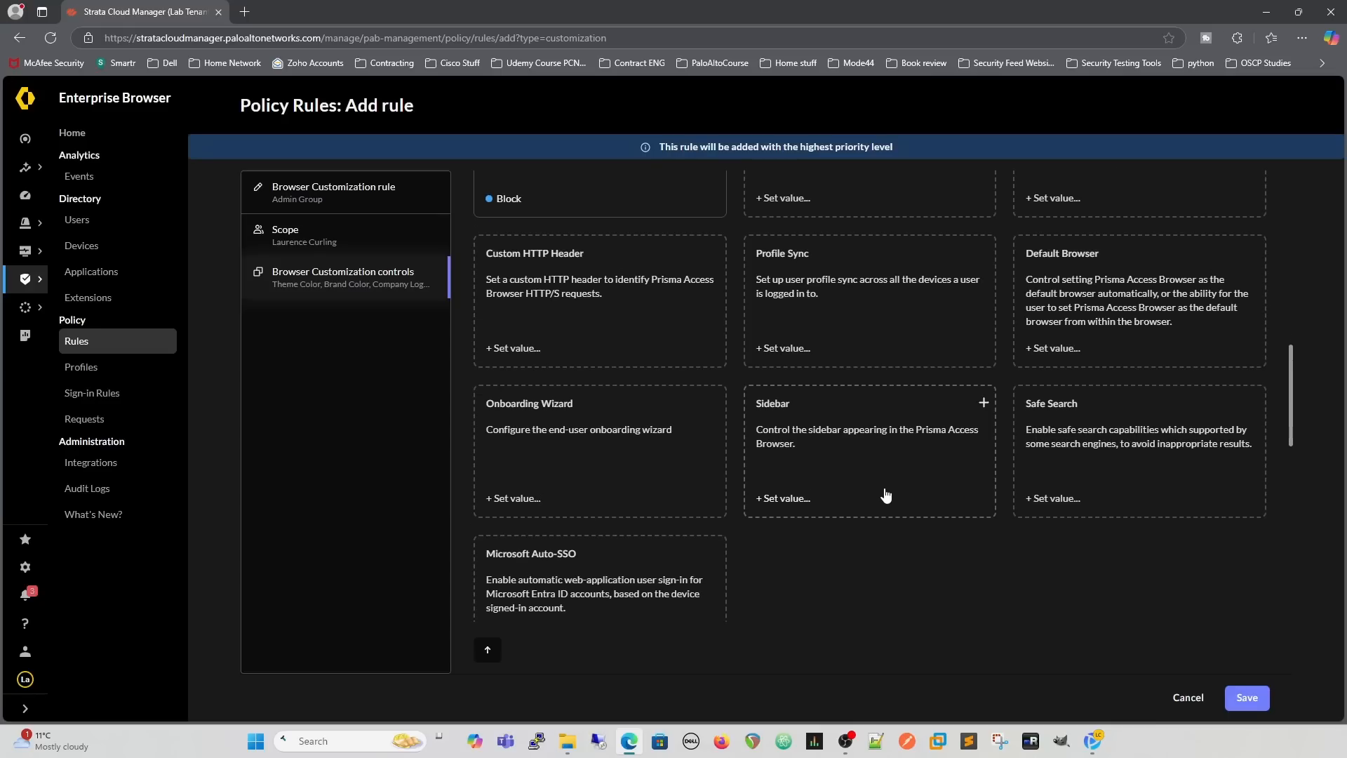
left_click(802, 374)
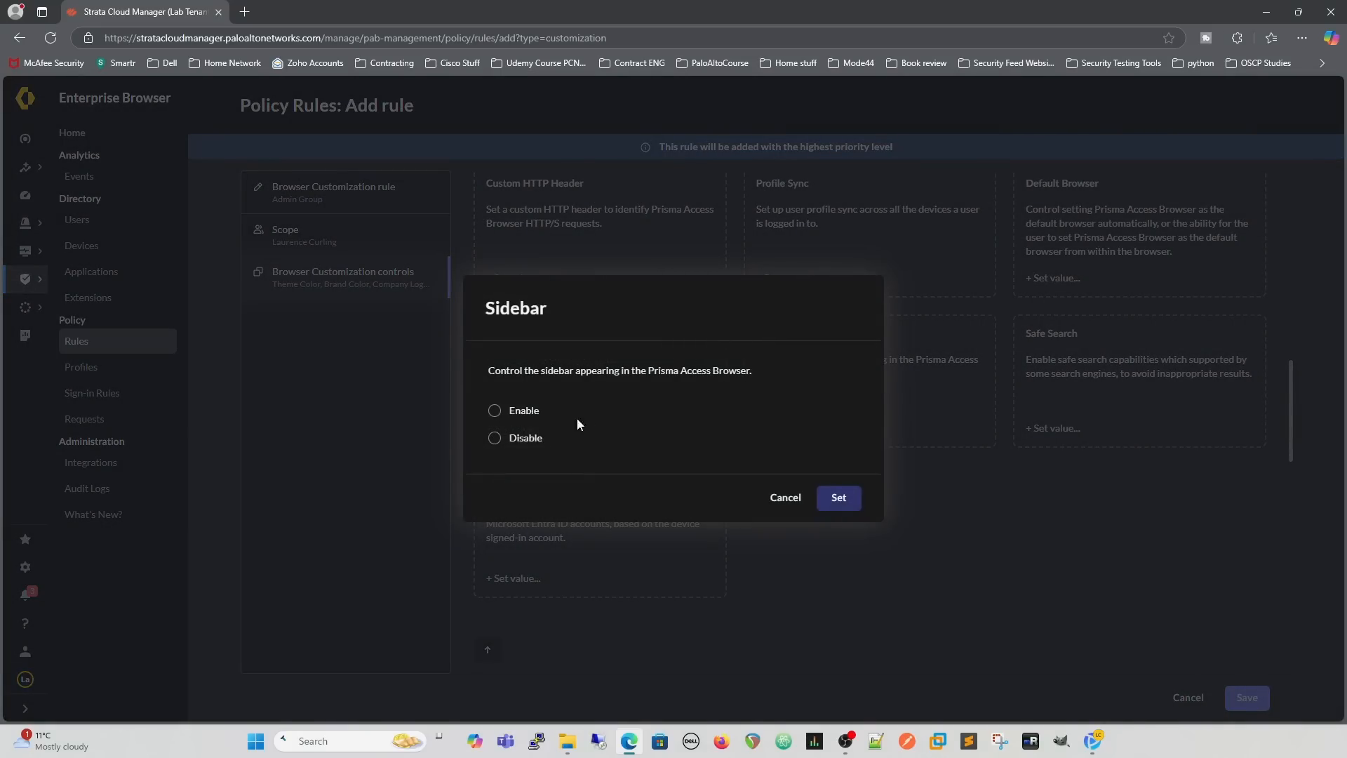
left_click(495, 411)
left_click(839, 498)
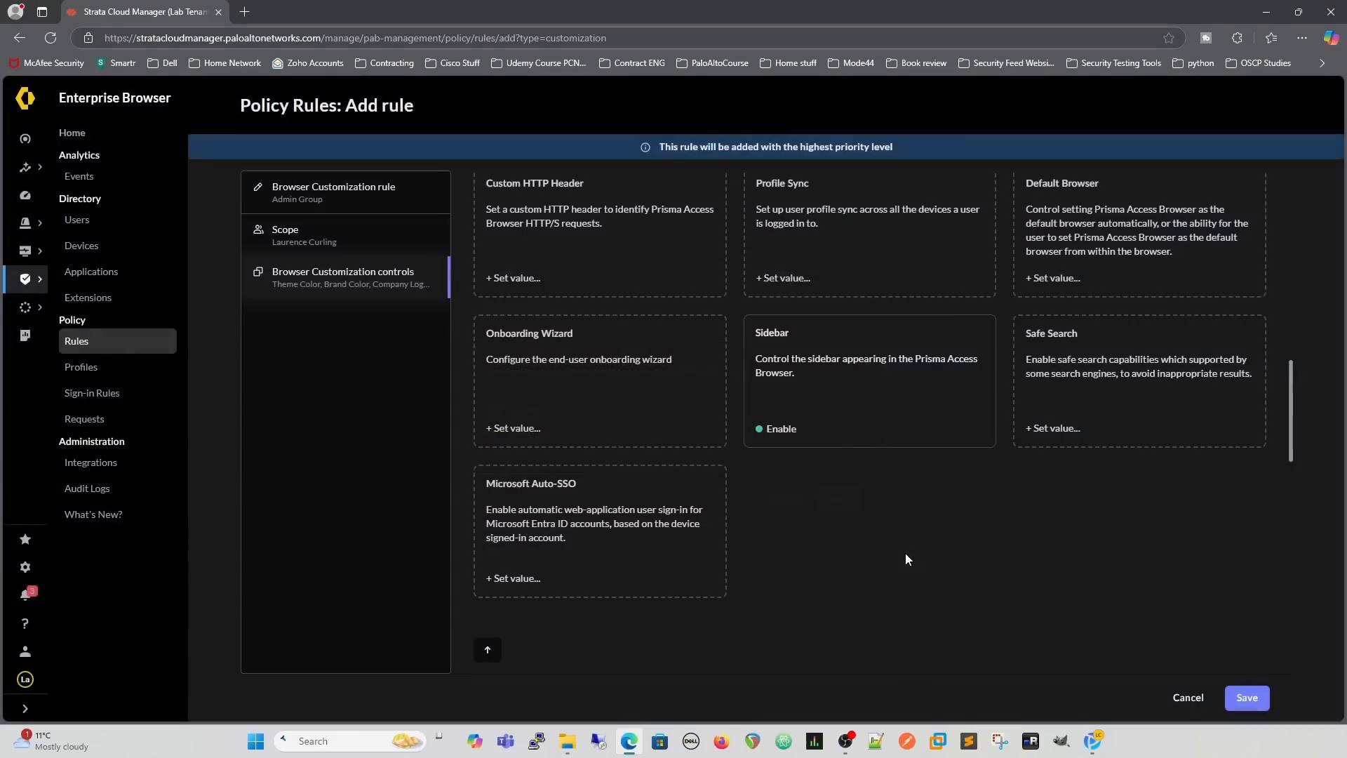
scroll(877, 491, "down", 8)
scroll(607, 284, "up", 3)
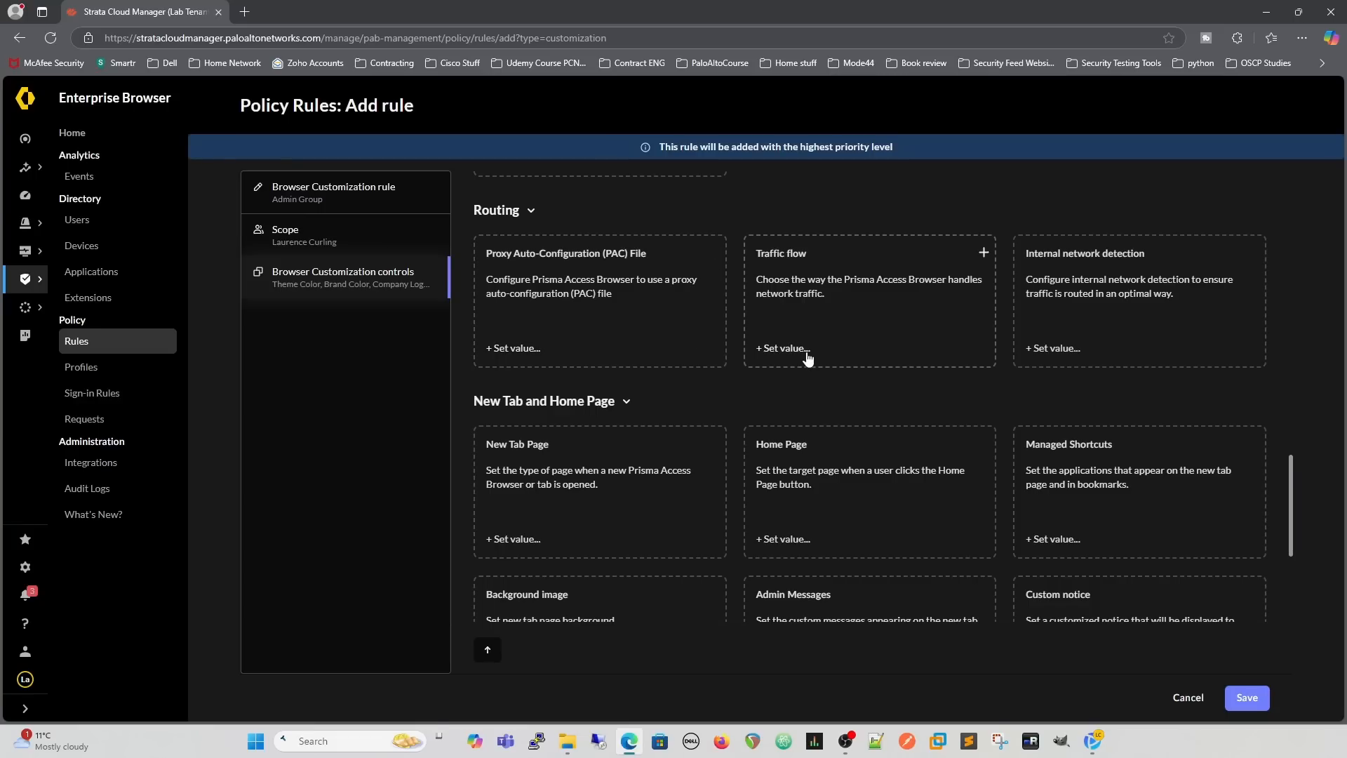
scroll(839, 348, "down", 1)
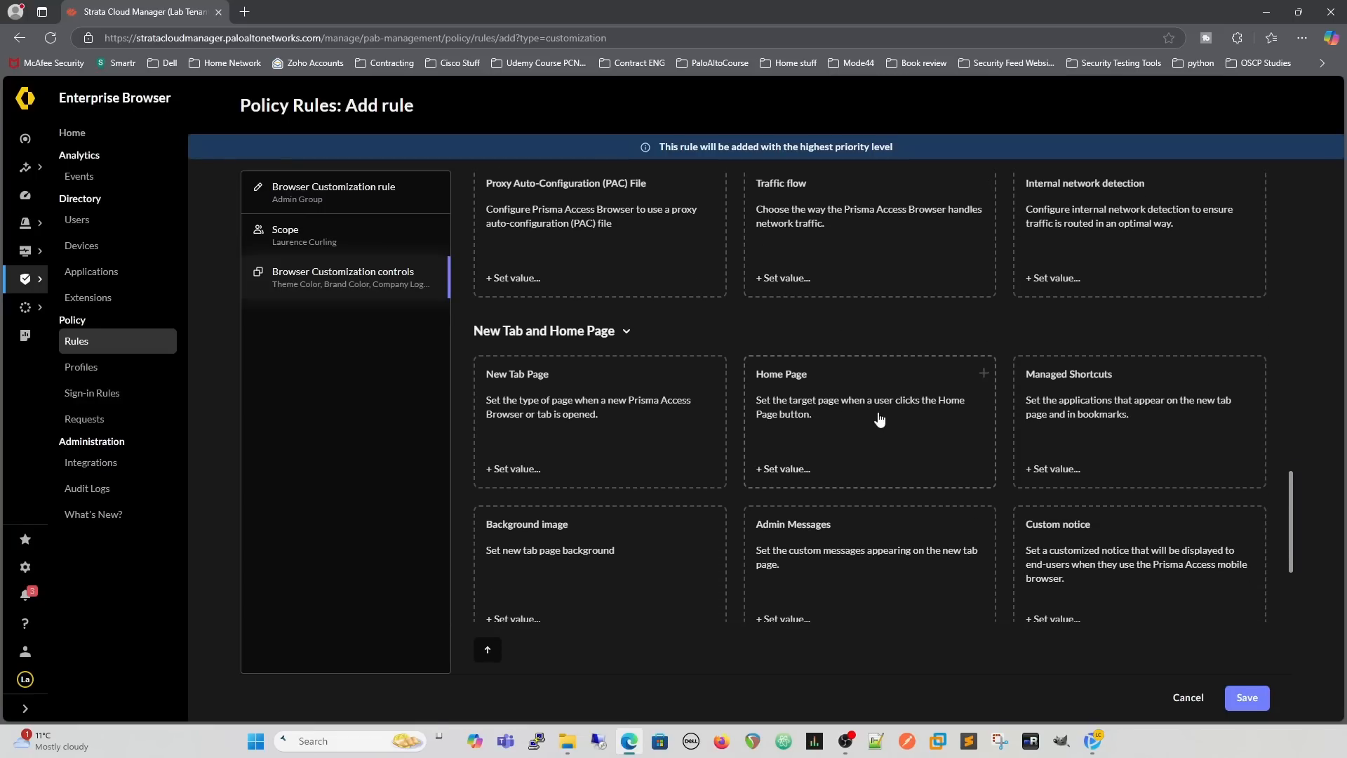
scroll(879, 418, "down", 2)
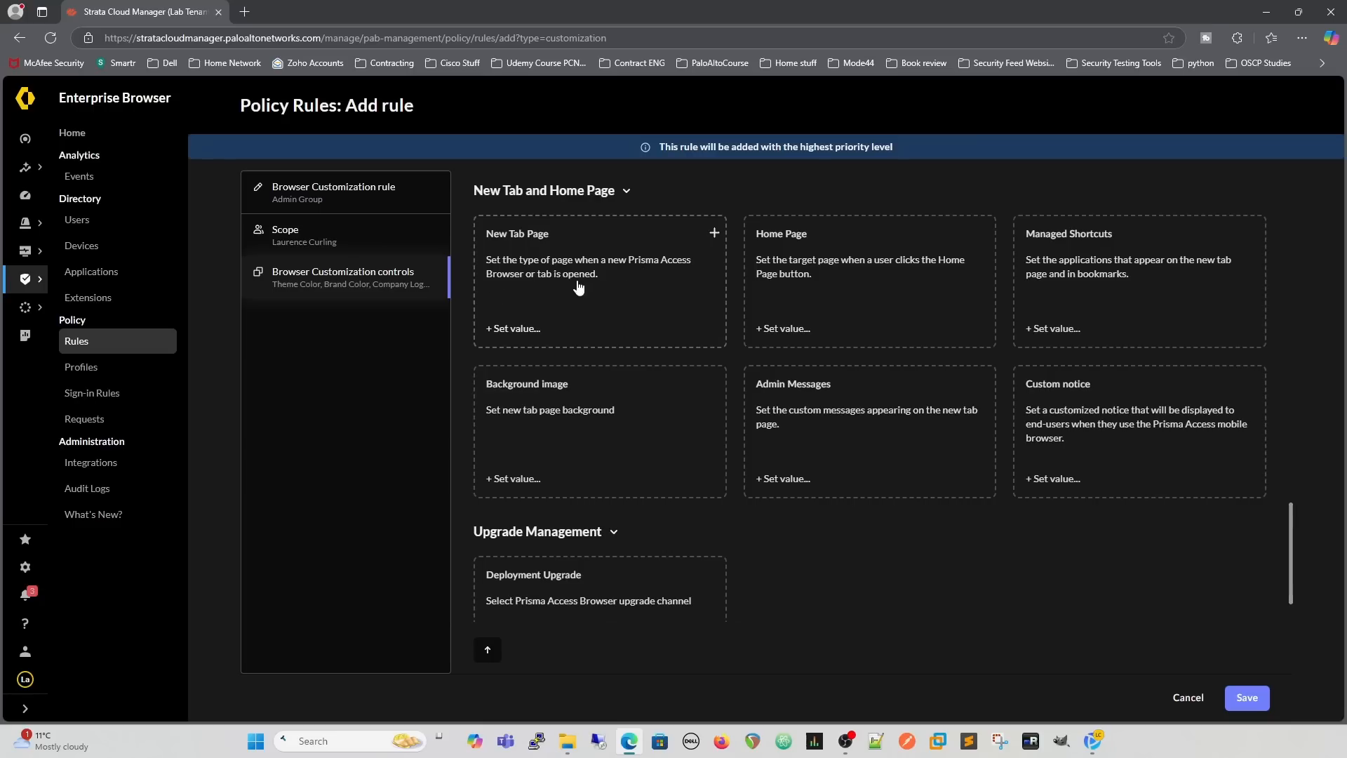
left_click(861, 273)
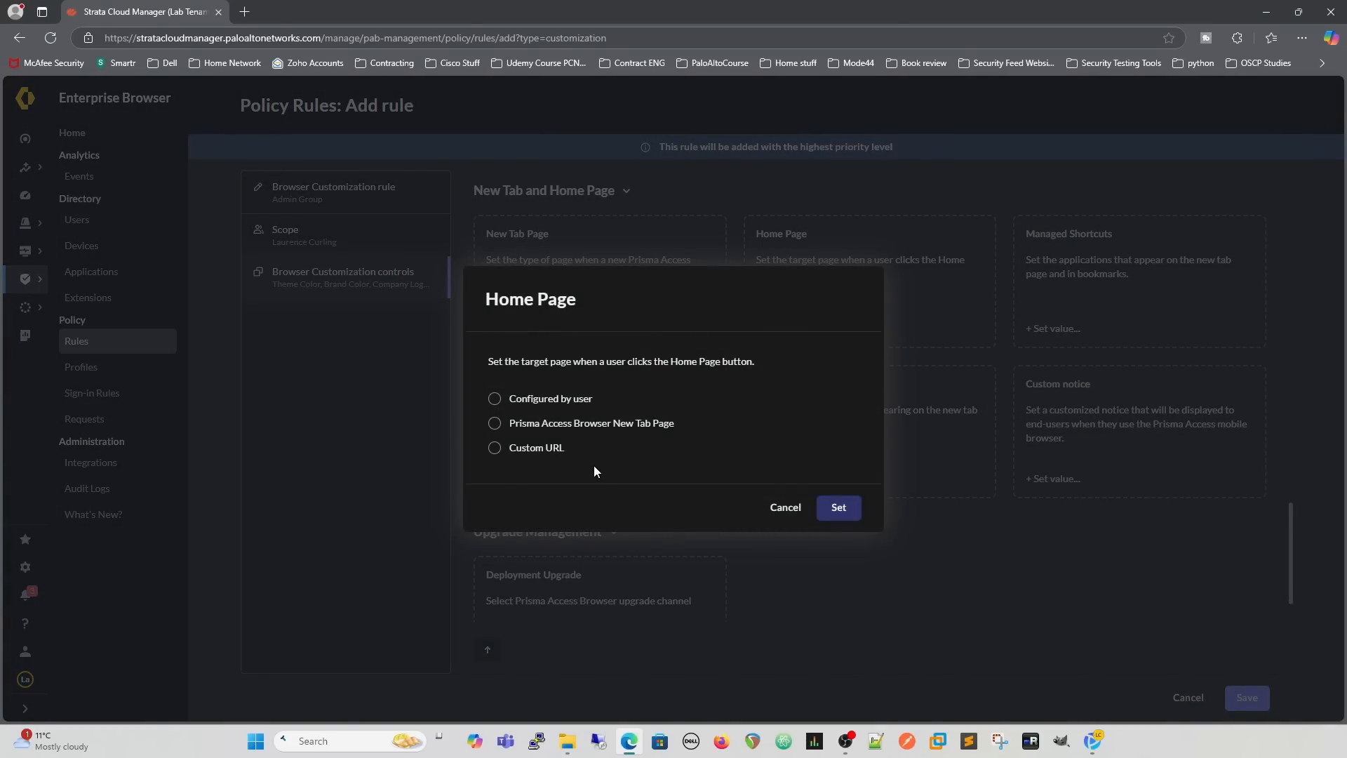
left_click(528, 450)
left_click(646, 455)
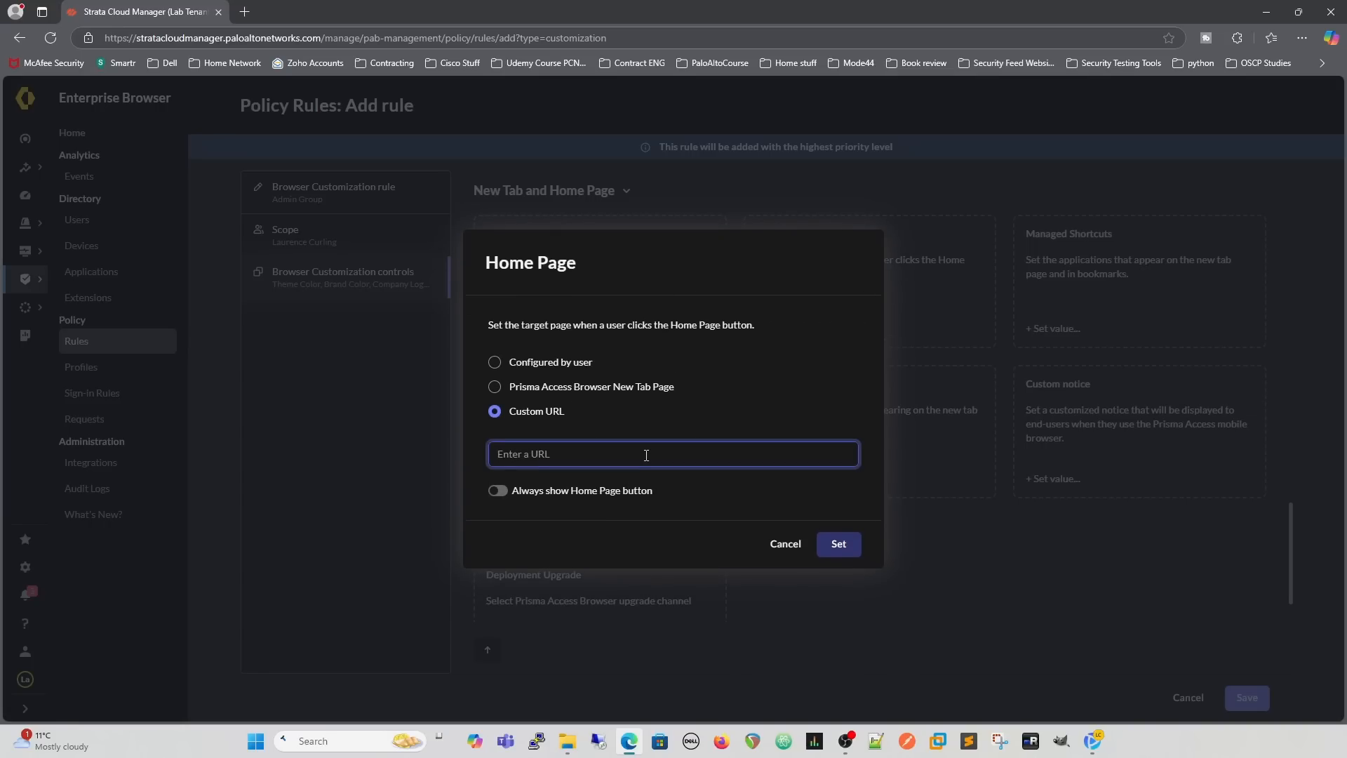
type("www.mode44.co.uk")
left_click(498, 490)
left_click(845, 544)
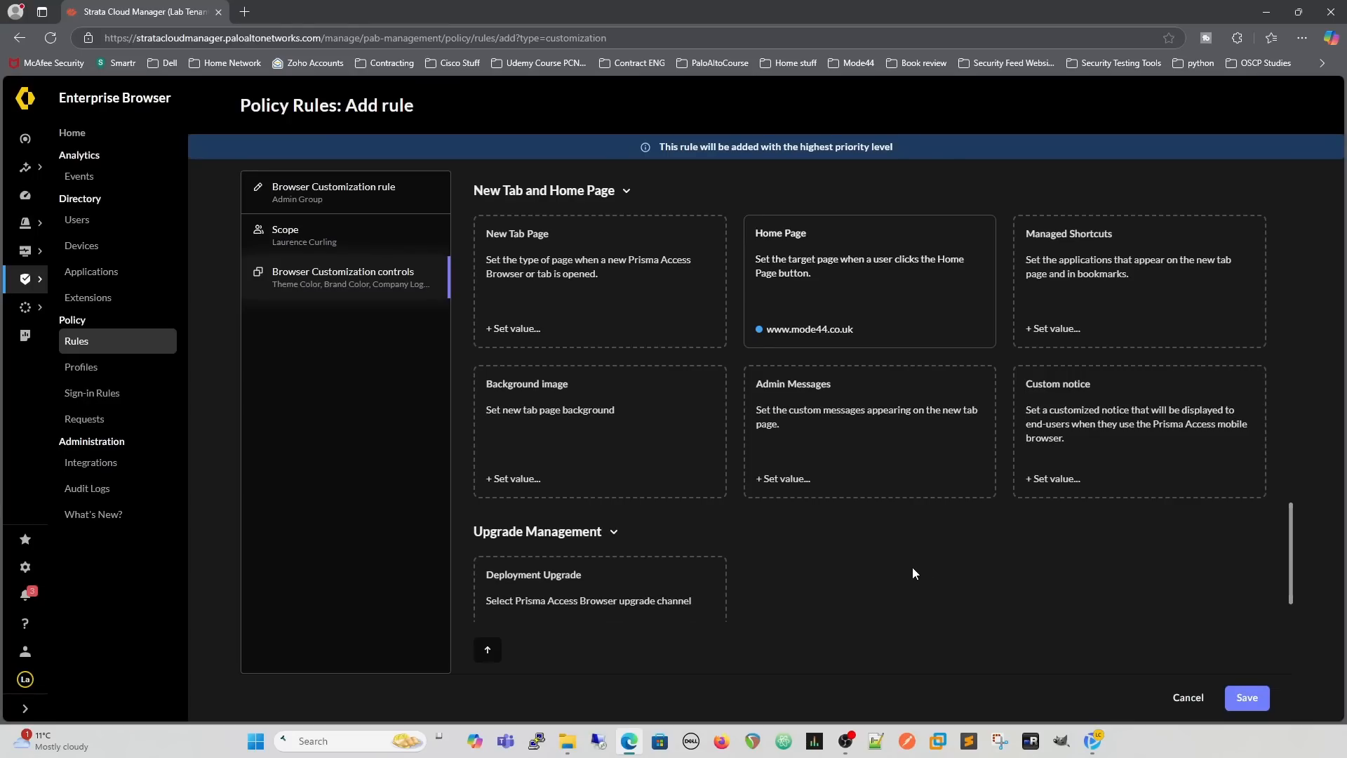
Set the Deployment Upgrade control to the Long-term Support (LTS) channel, keeping no delay for major releases and for security and bug patches.
scroll(907, 570, "down", 1)
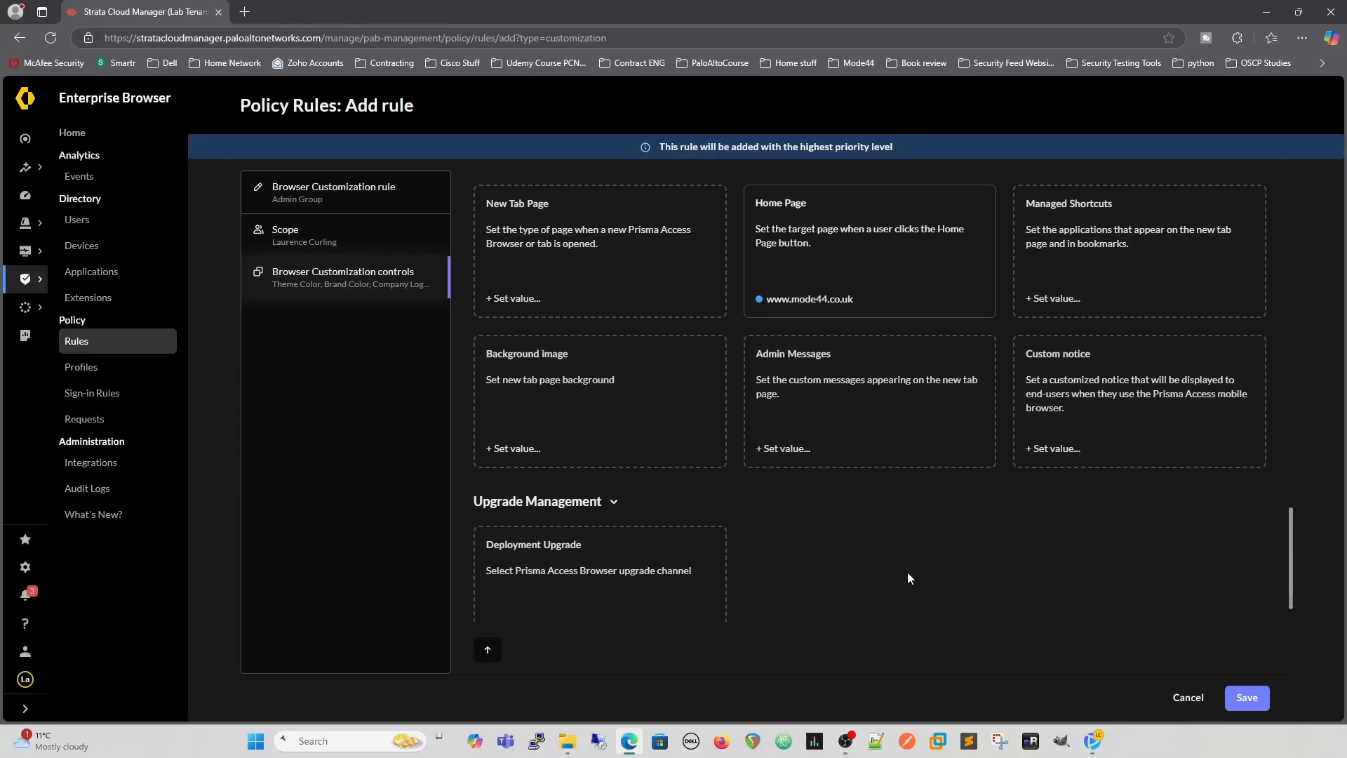
left_click(522, 503)
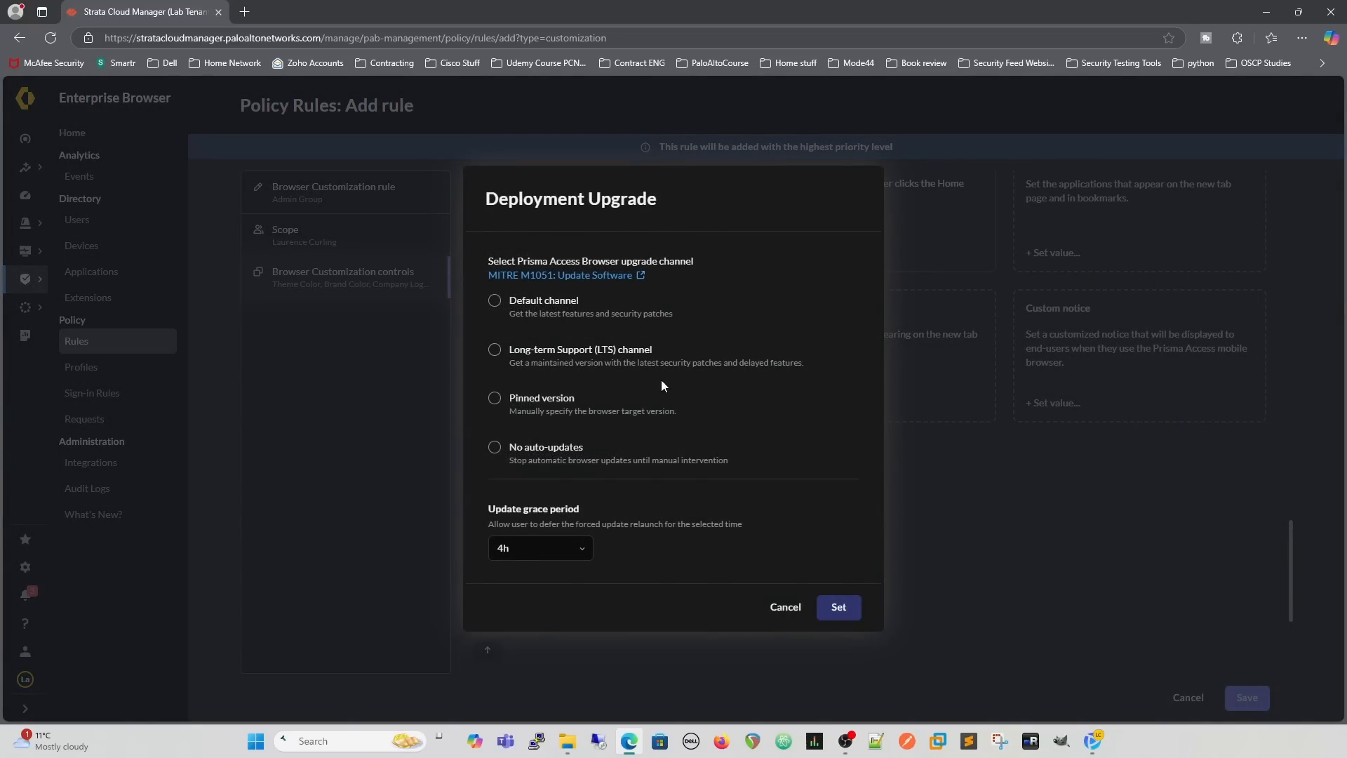
left_click(496, 350)
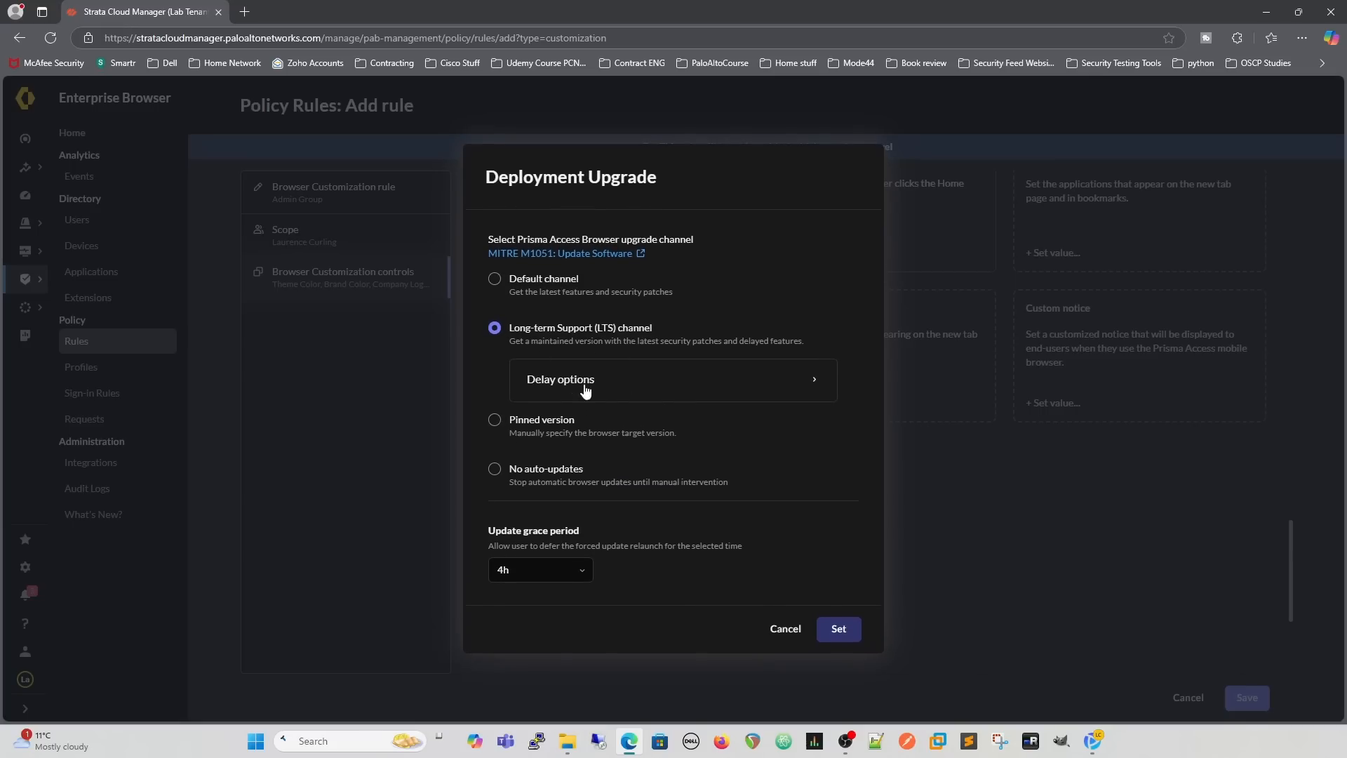
left_click(815, 383)
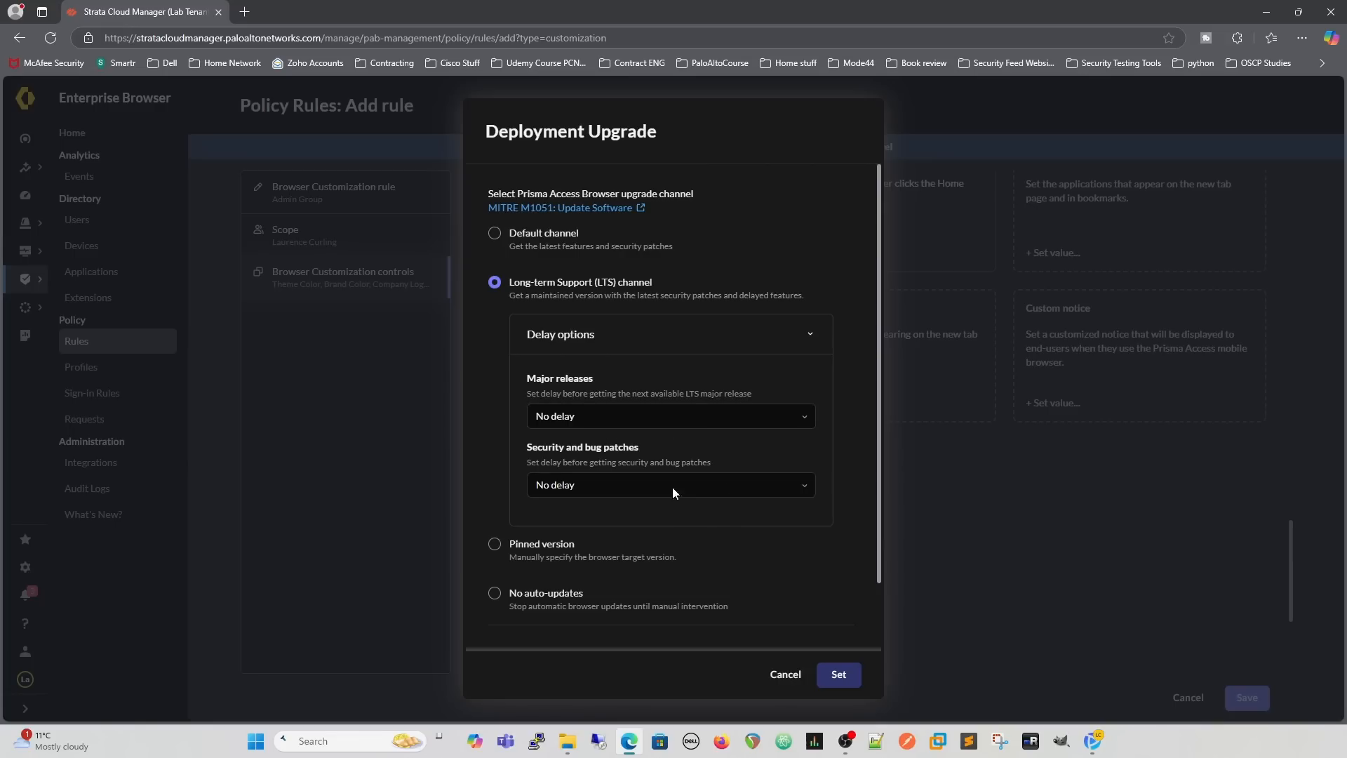
left_click(842, 677)
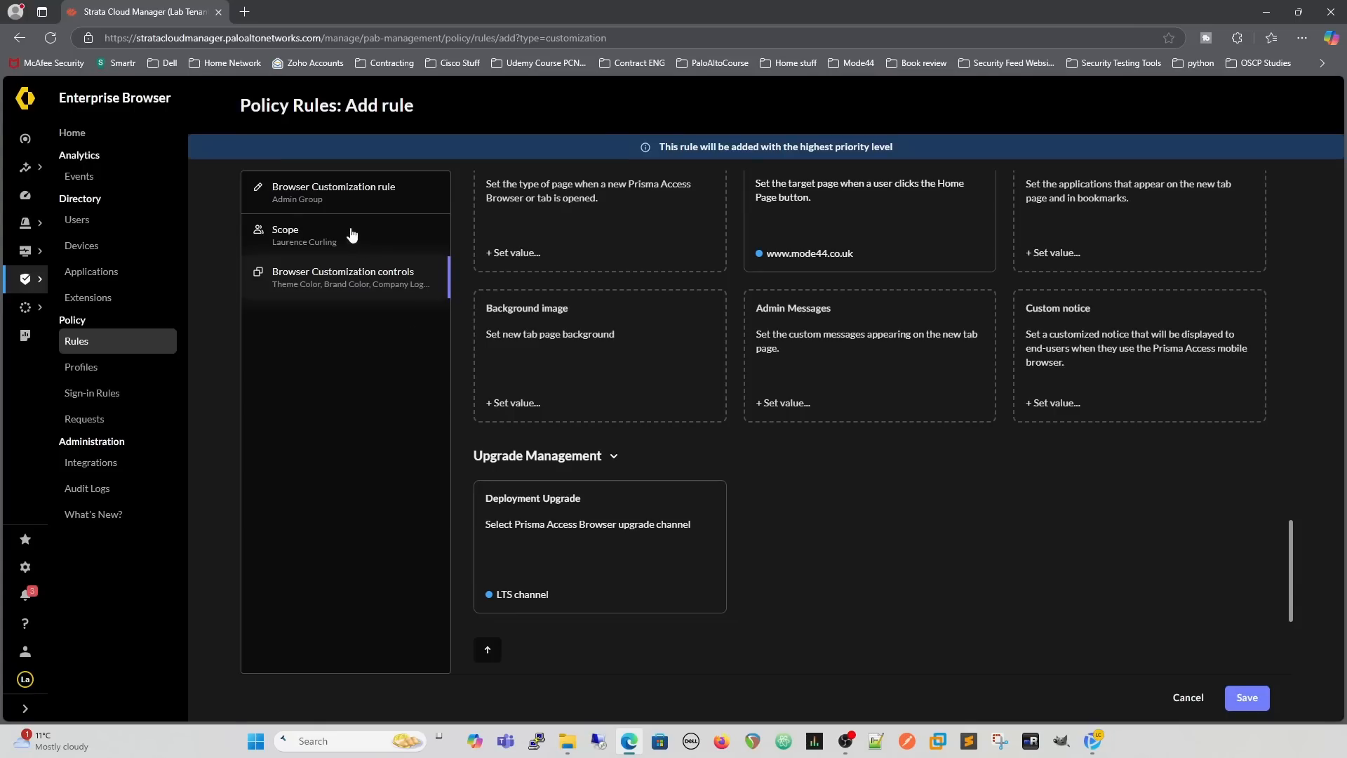
Switch to Prisma Access Browser and check the time of the last policy update in its profile card.
left_click(1092, 741)
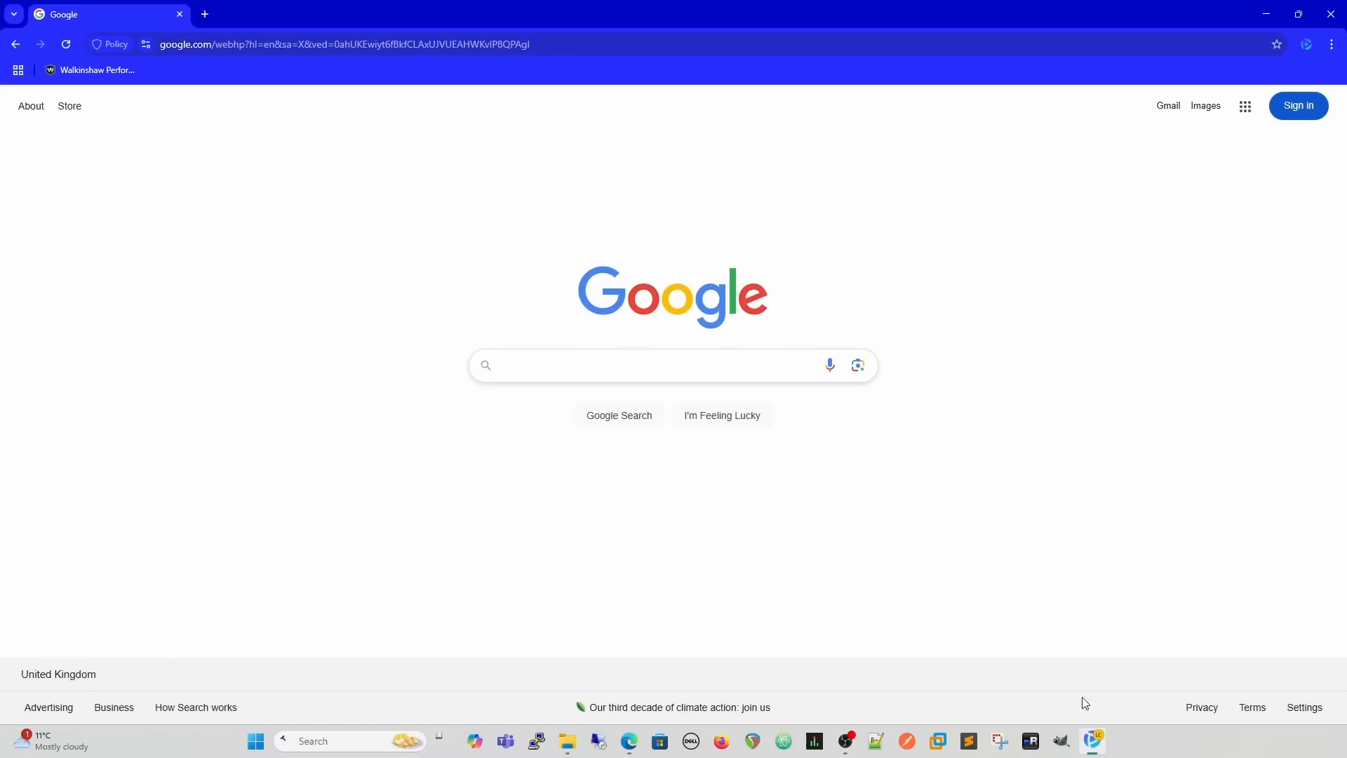
left_click(1308, 42)
mouse_move(1230, 198)
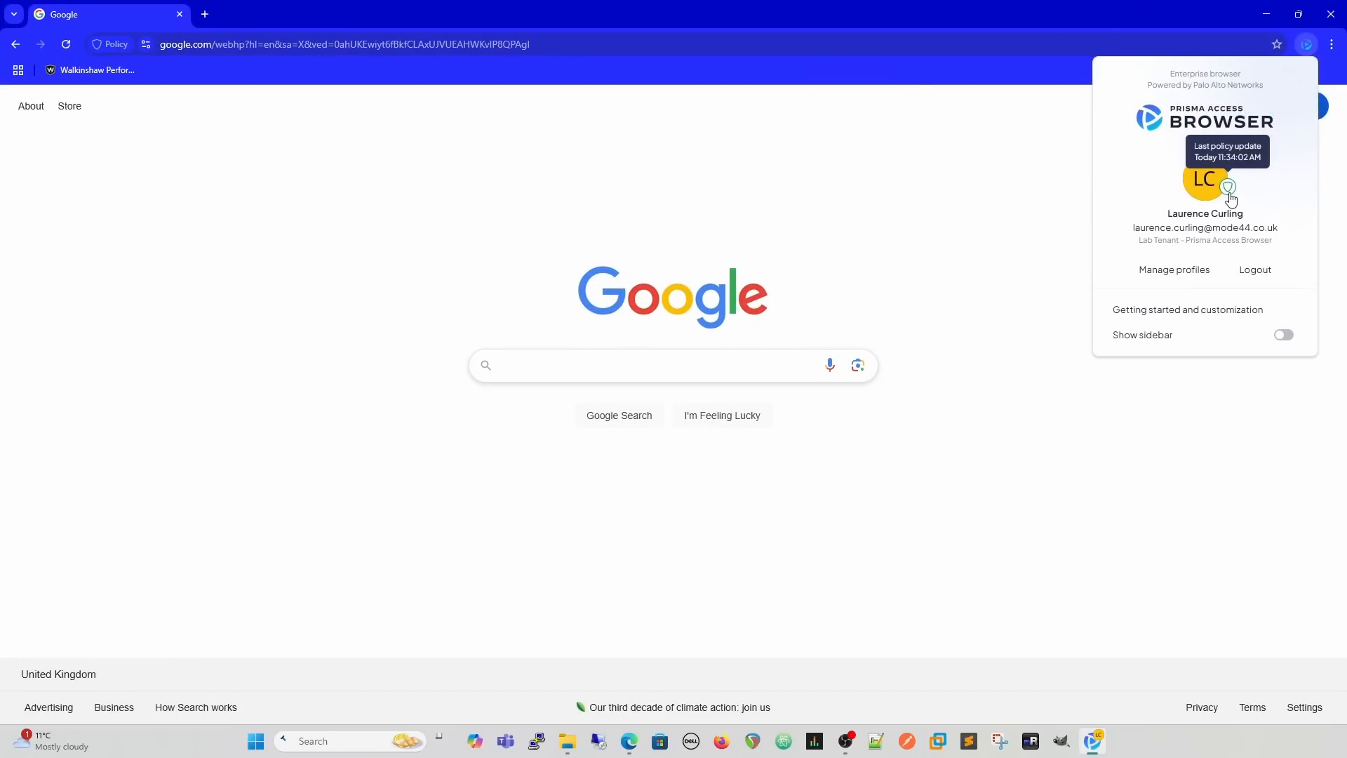
left_click(974, 271)
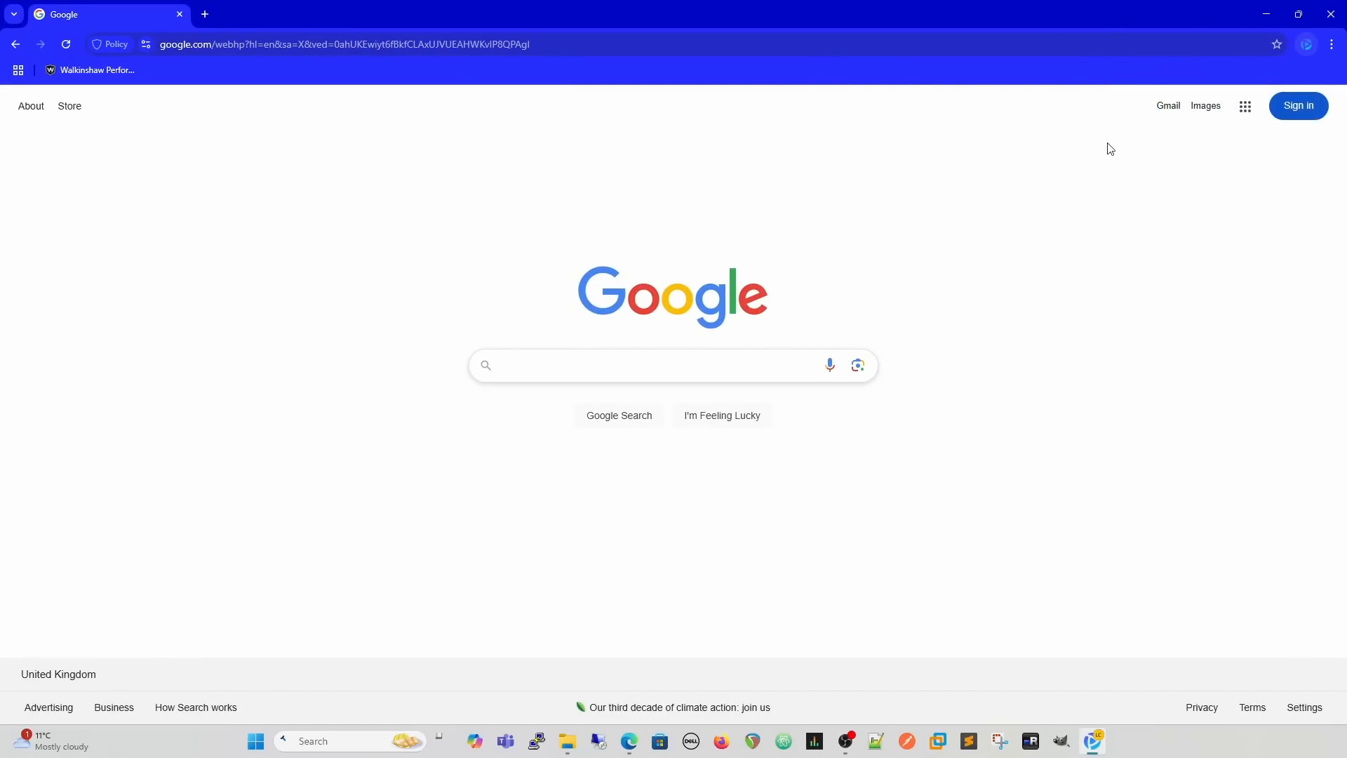
Return to Strata Cloud Manager and save the Admin Group browser customization rule.
left_click(1266, 14)
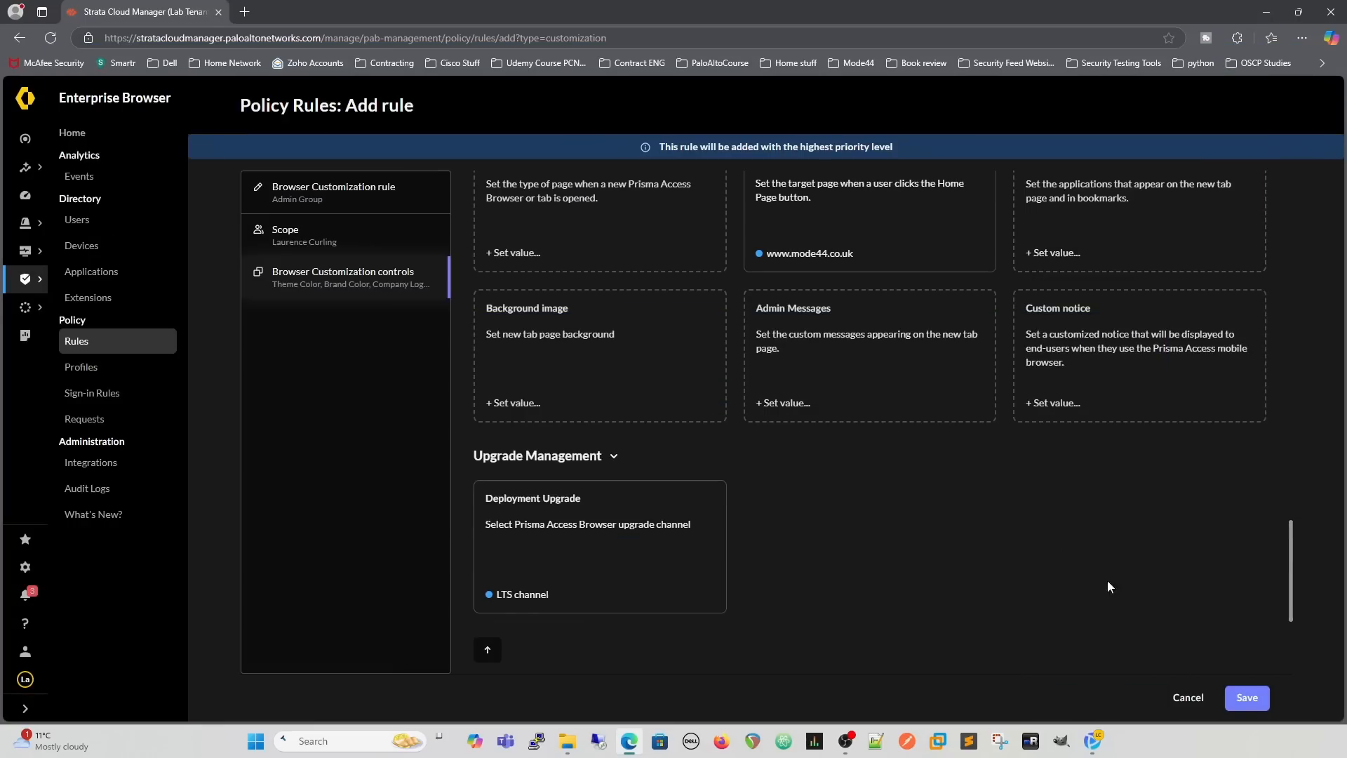
left_click(1246, 697)
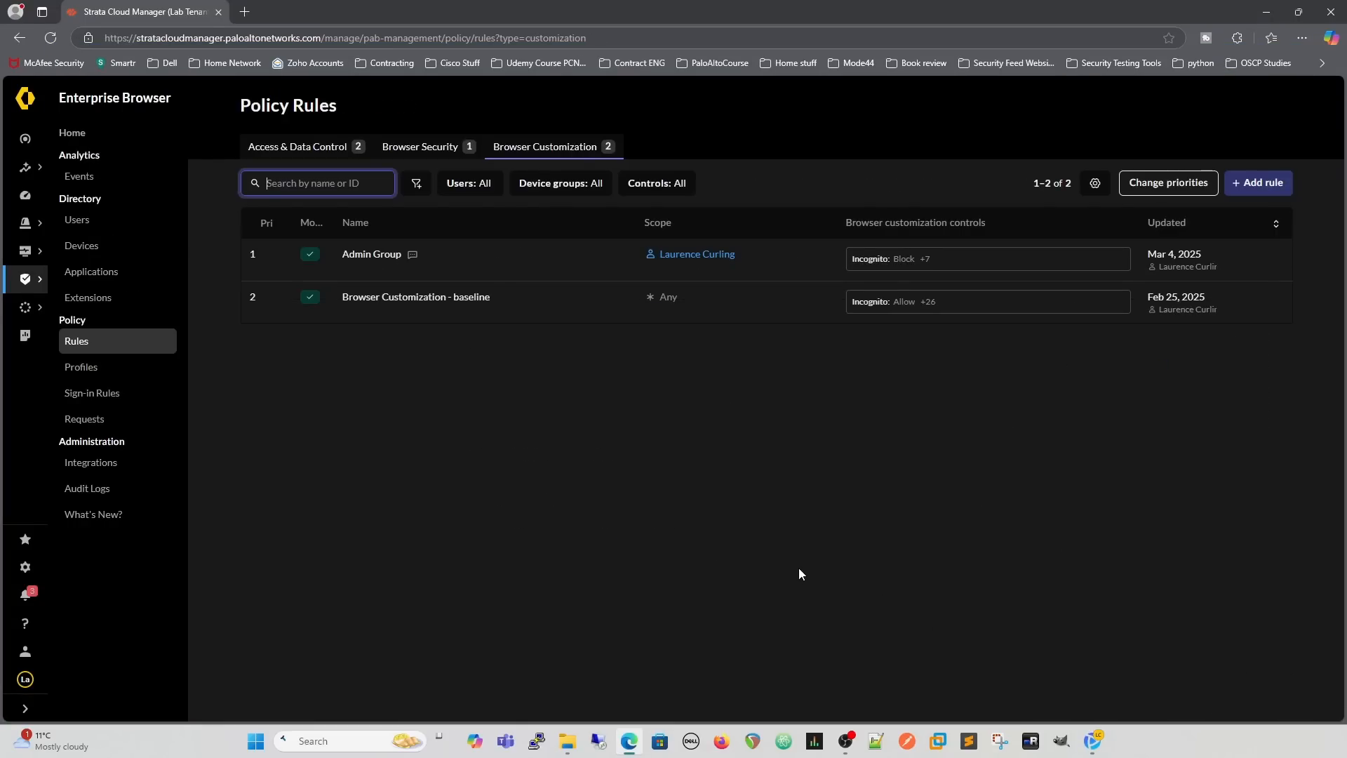
Switch to Prisma Access Browser and check the last policy update time and the new tab page for the custom branding.
left_click(1096, 741)
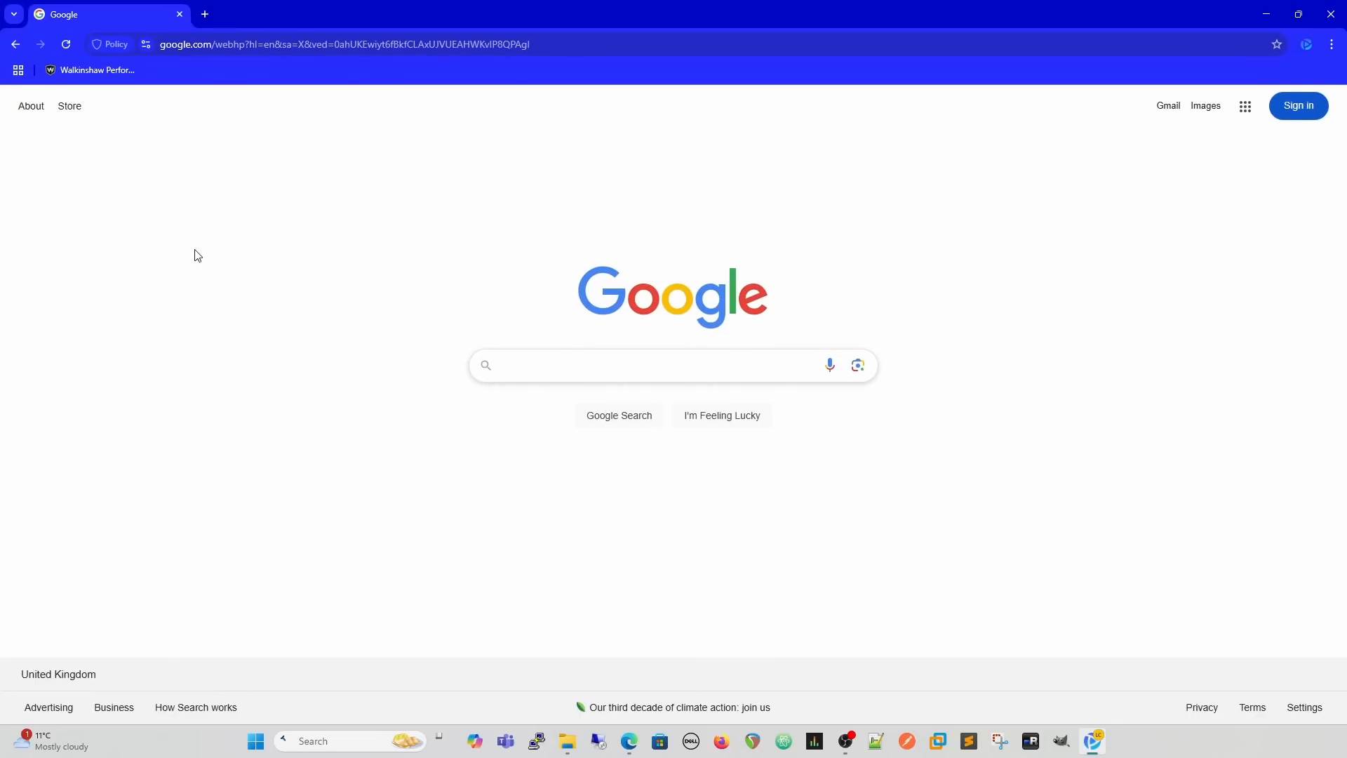
left_click(1306, 44)
mouse_move(1228, 193)
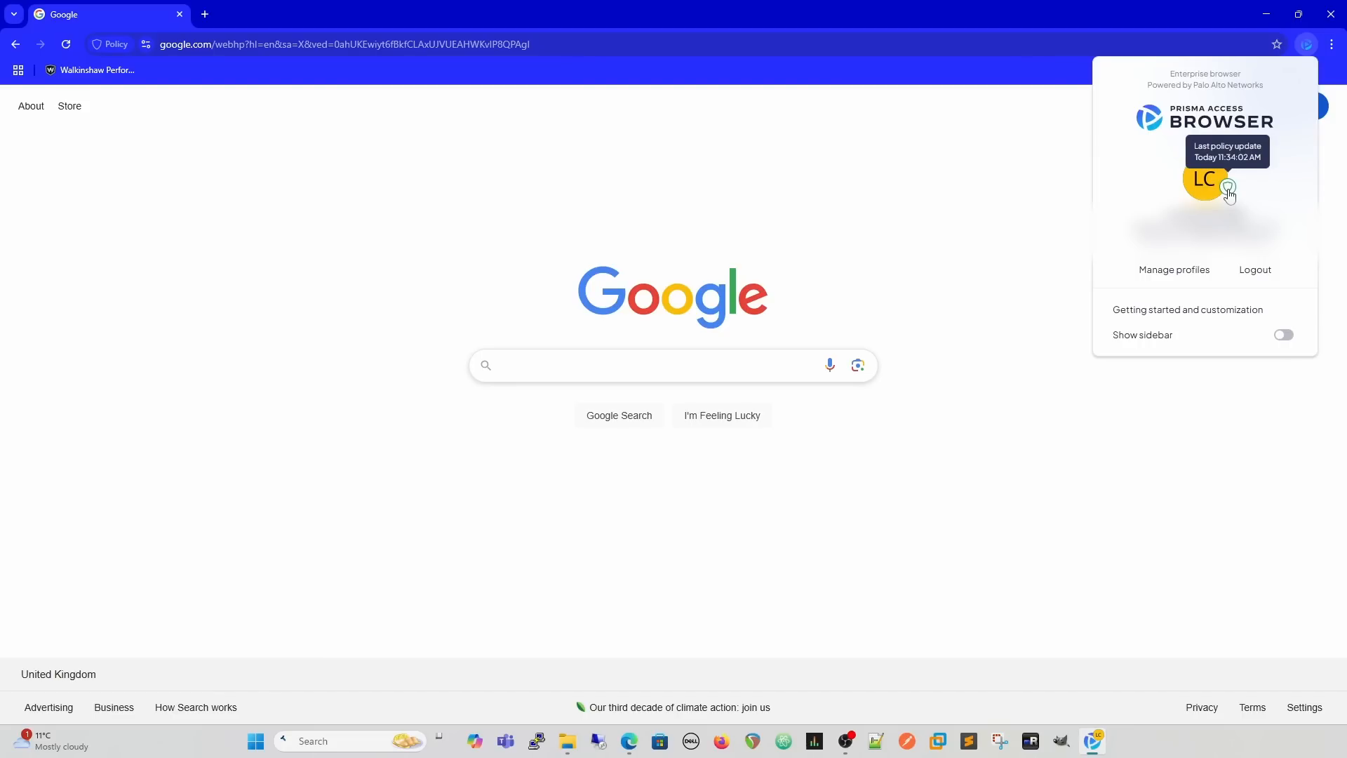
left_click(941, 196)
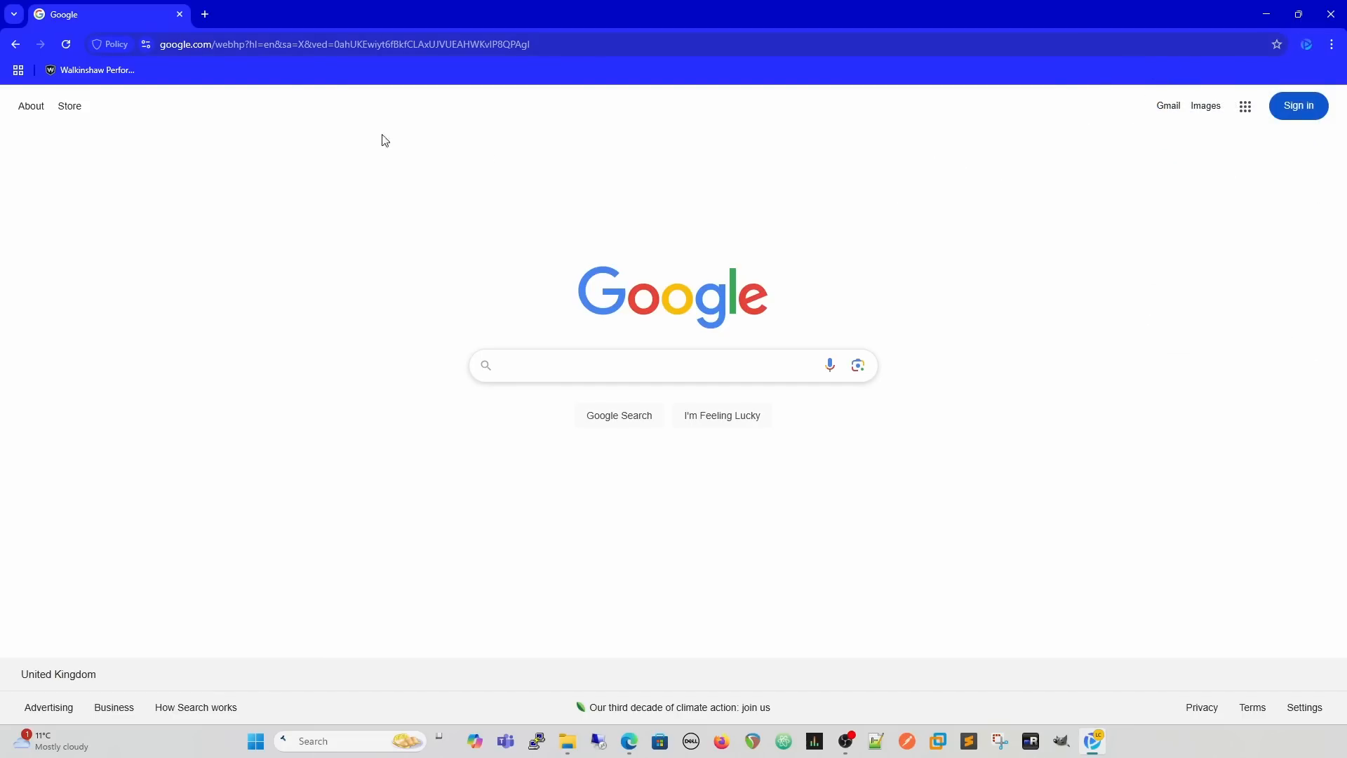
left_click(206, 14)
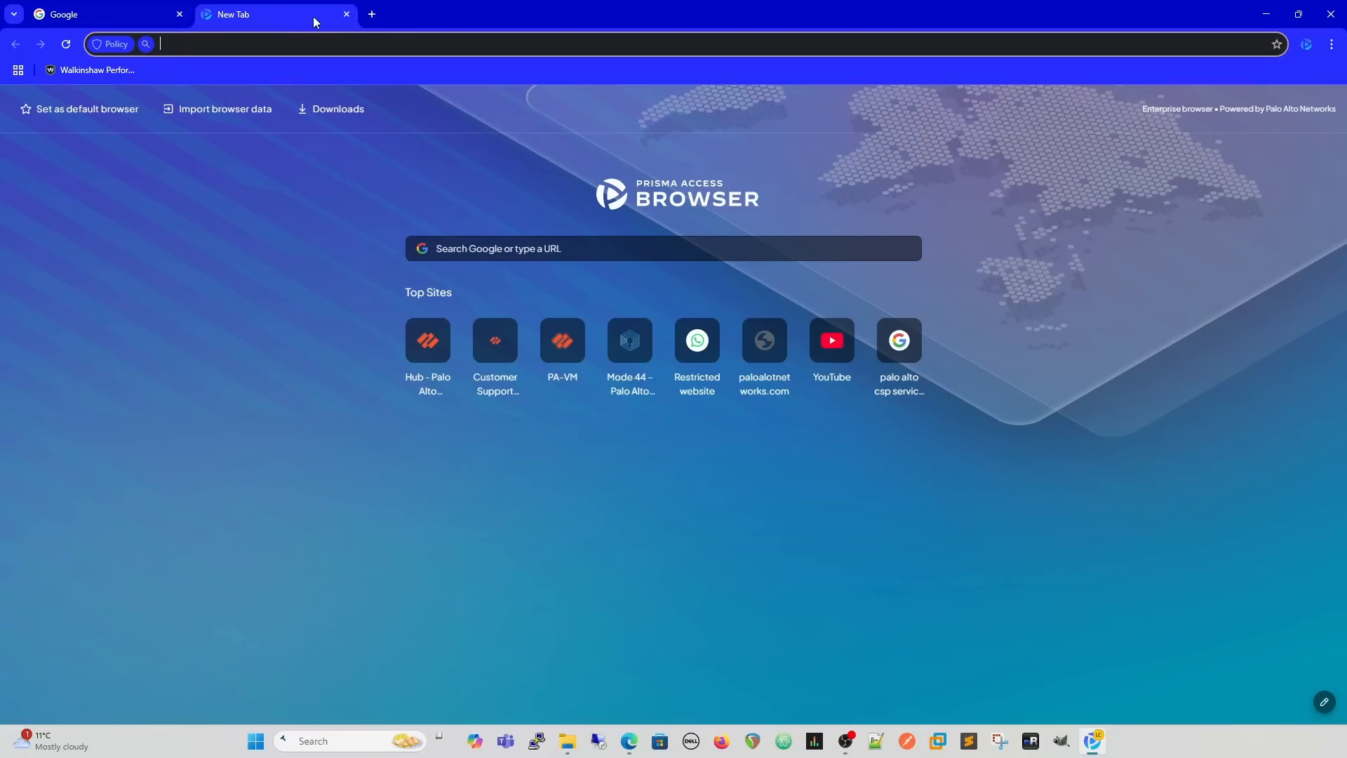
left_click(346, 15)
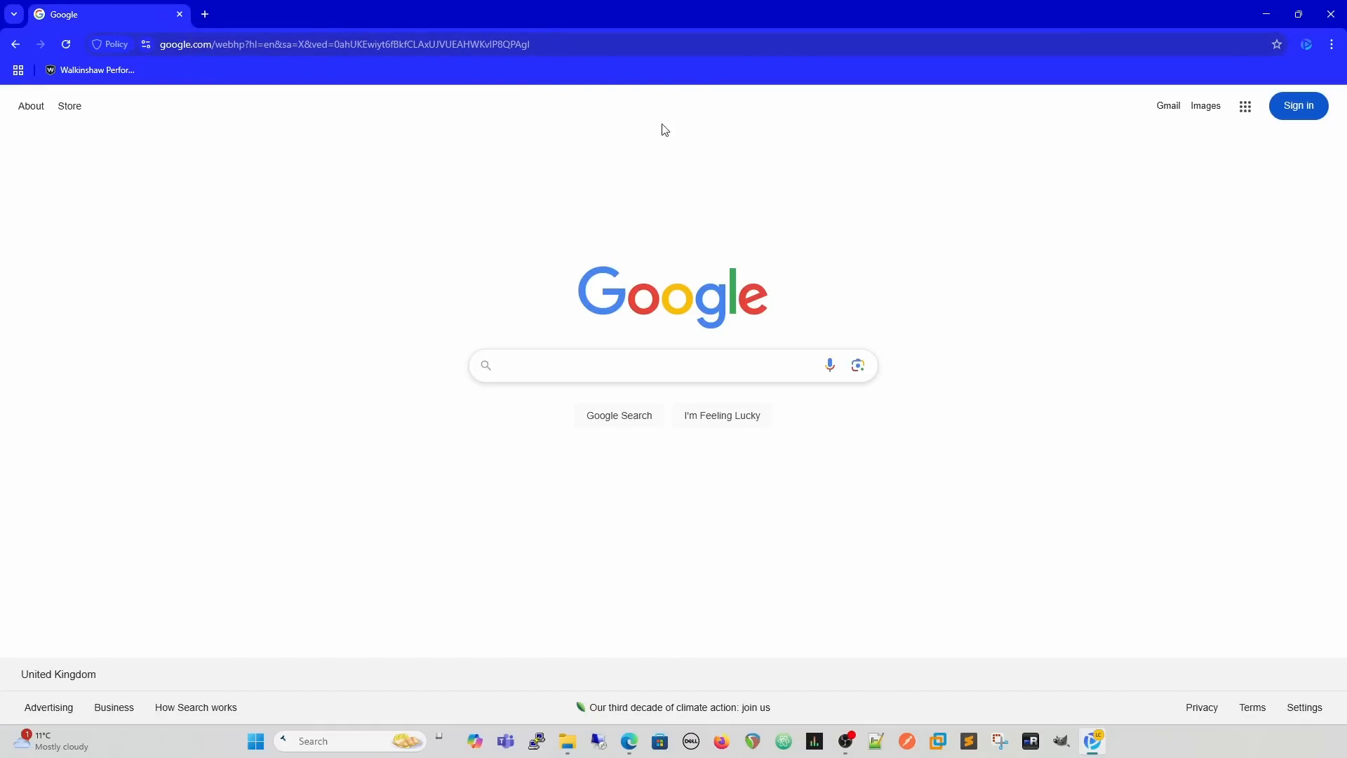
Recheck the policy status in the browser's profile card, along with the company name, logo and theme color.
left_click(1305, 45)
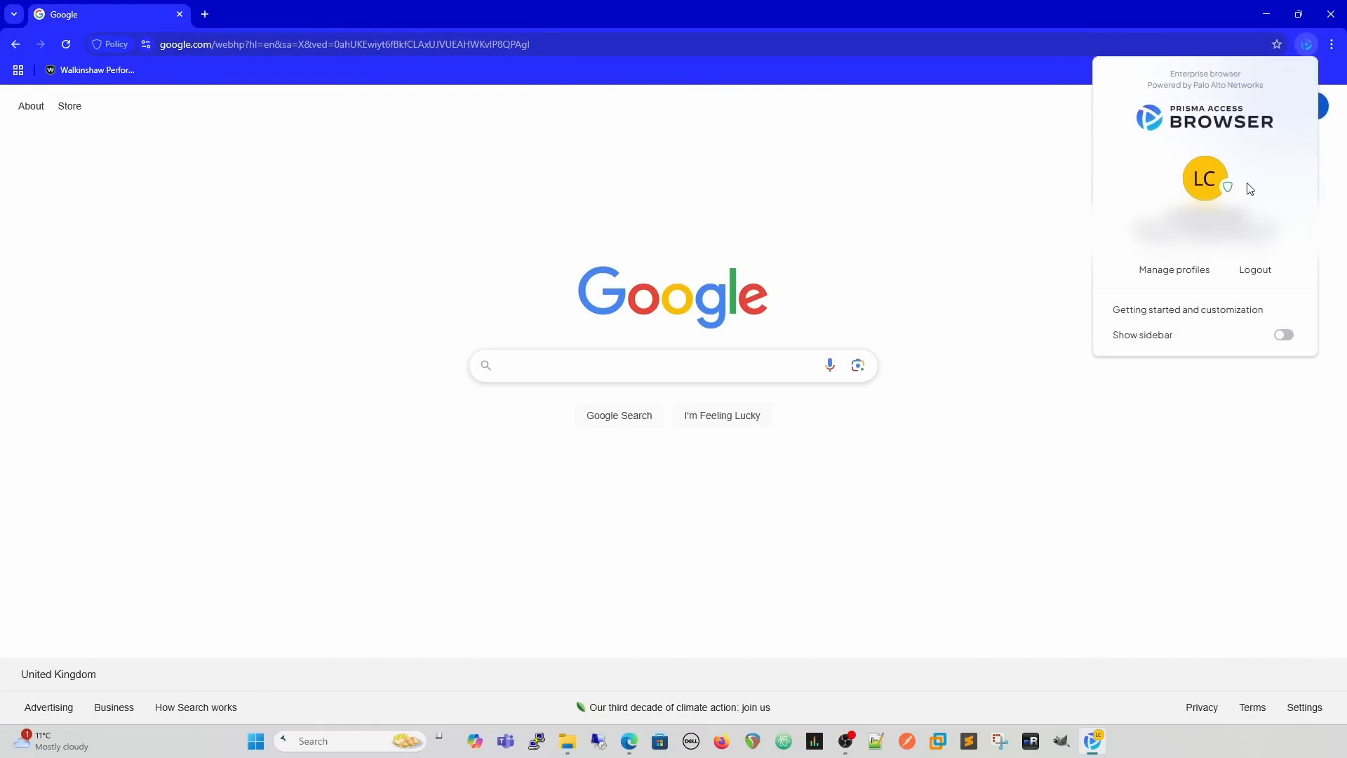
left_click(1229, 189)
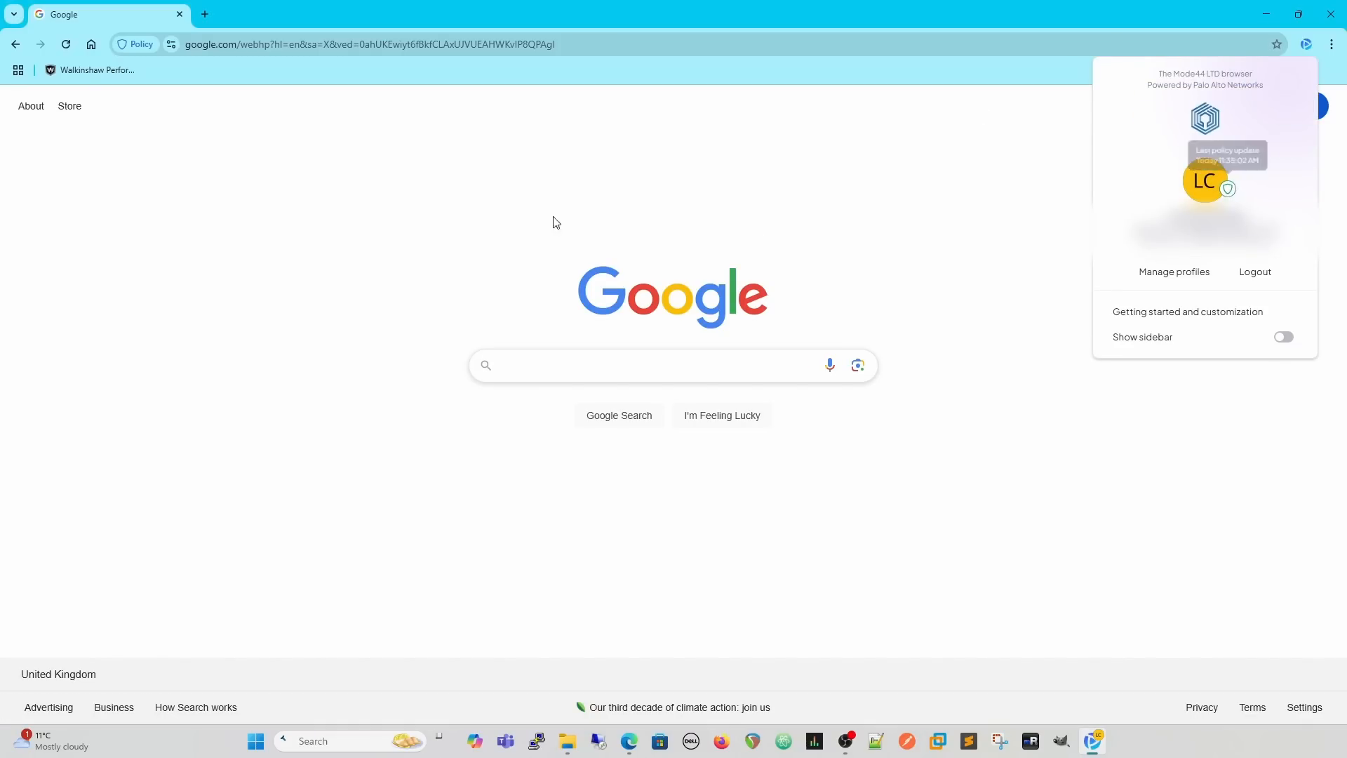
left_click(489, 216)
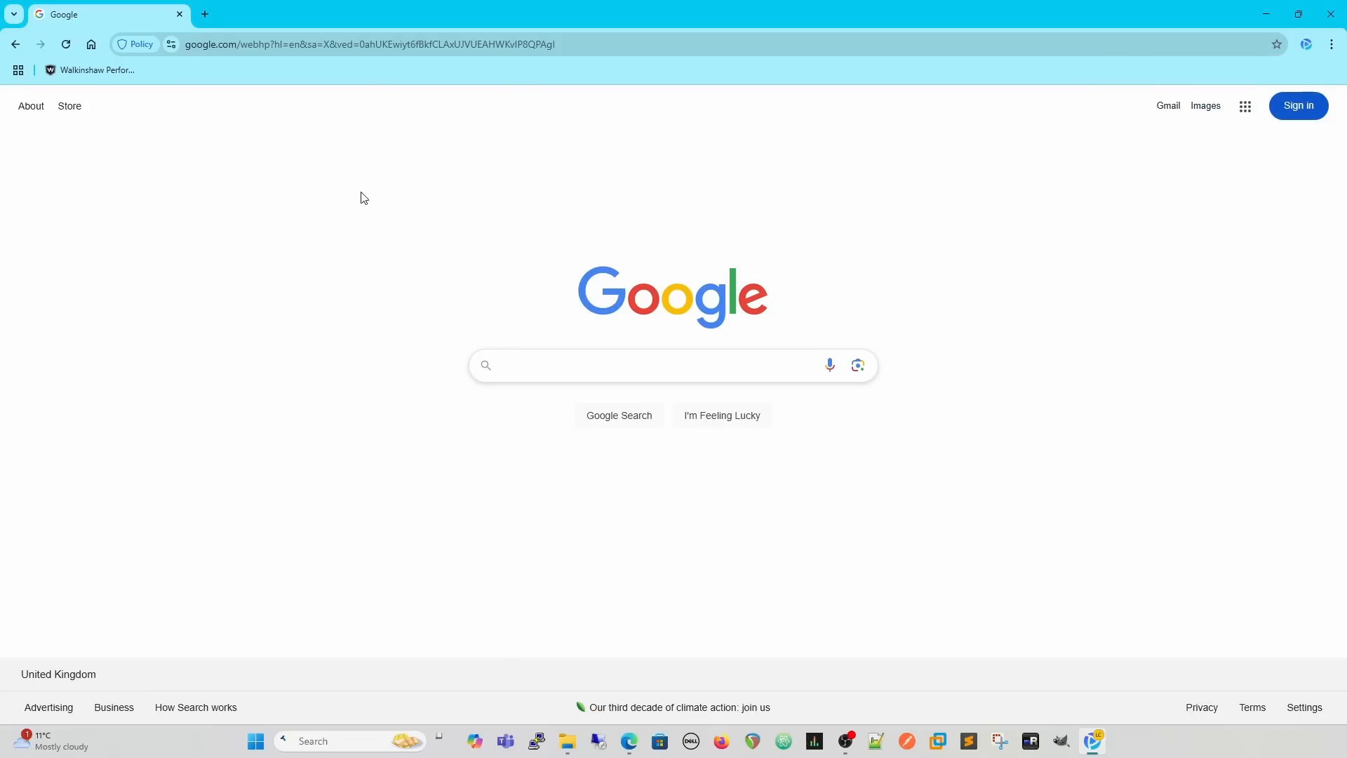
Open the browser's Troubleshooting page from the policy status, view its Quick Actions, and close the page.
left_click(1307, 45)
left_click(1230, 188)
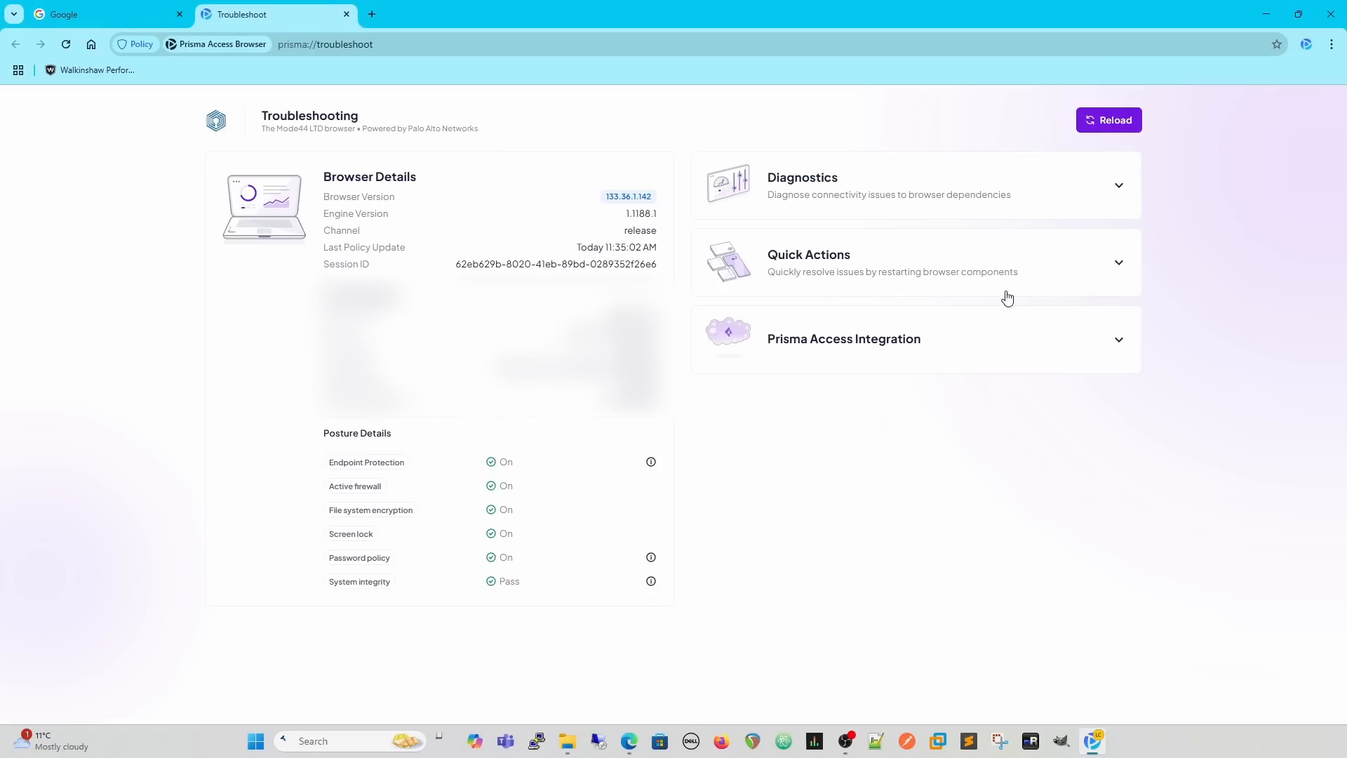
left_click(1120, 262)
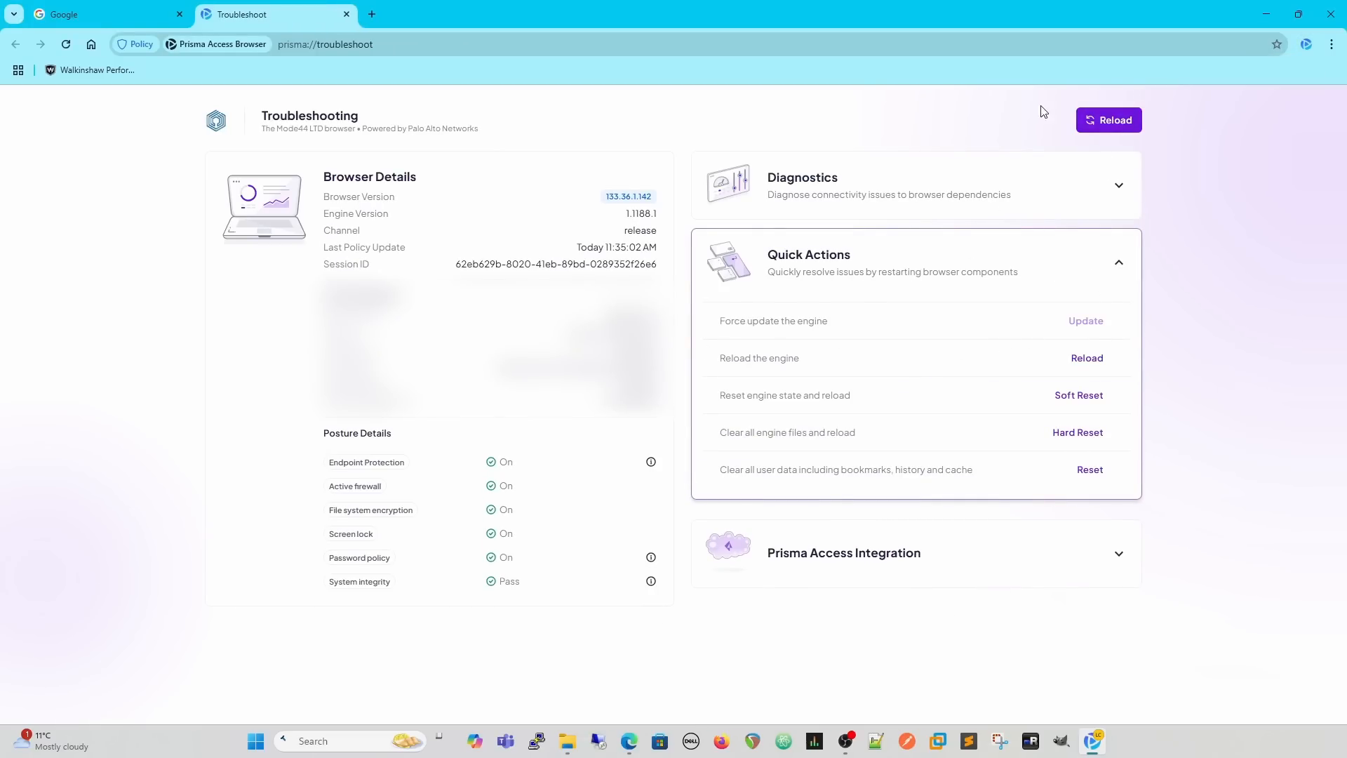
left_click(347, 14)
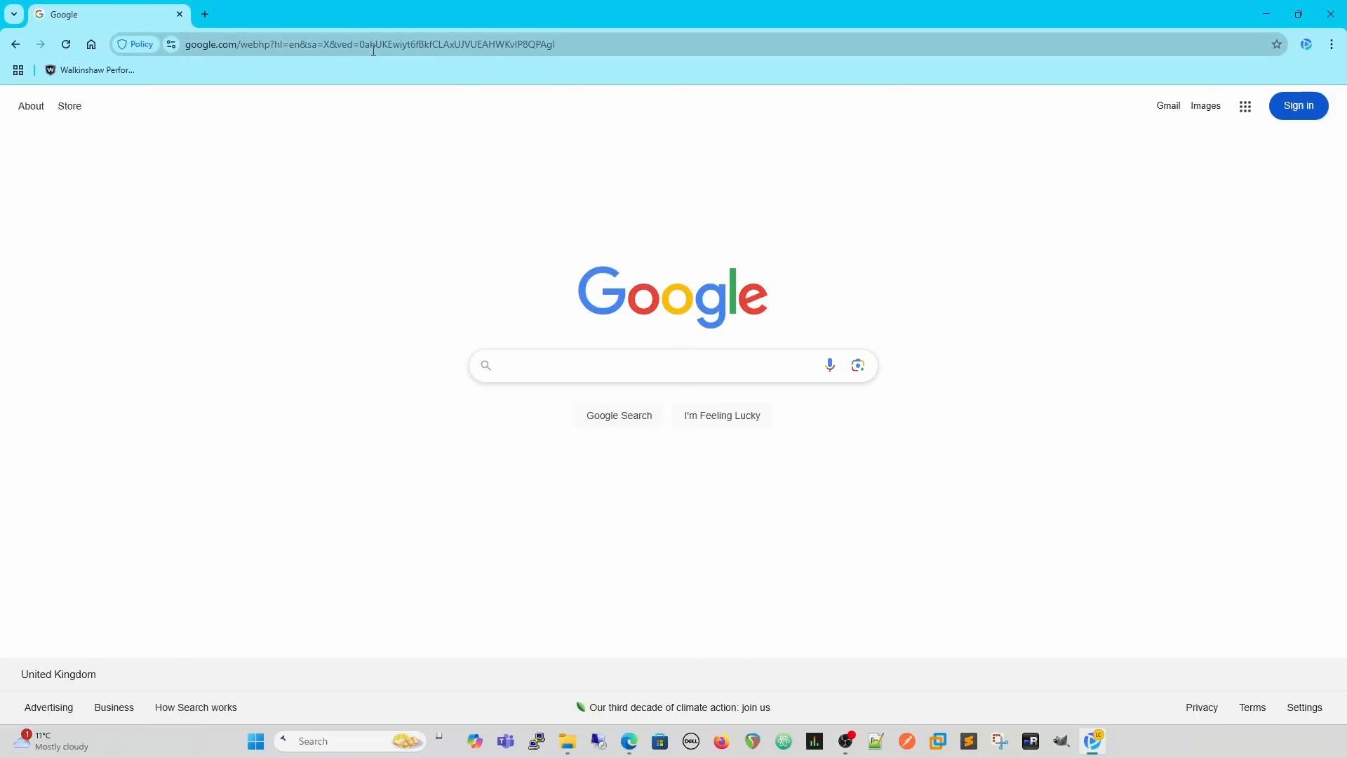
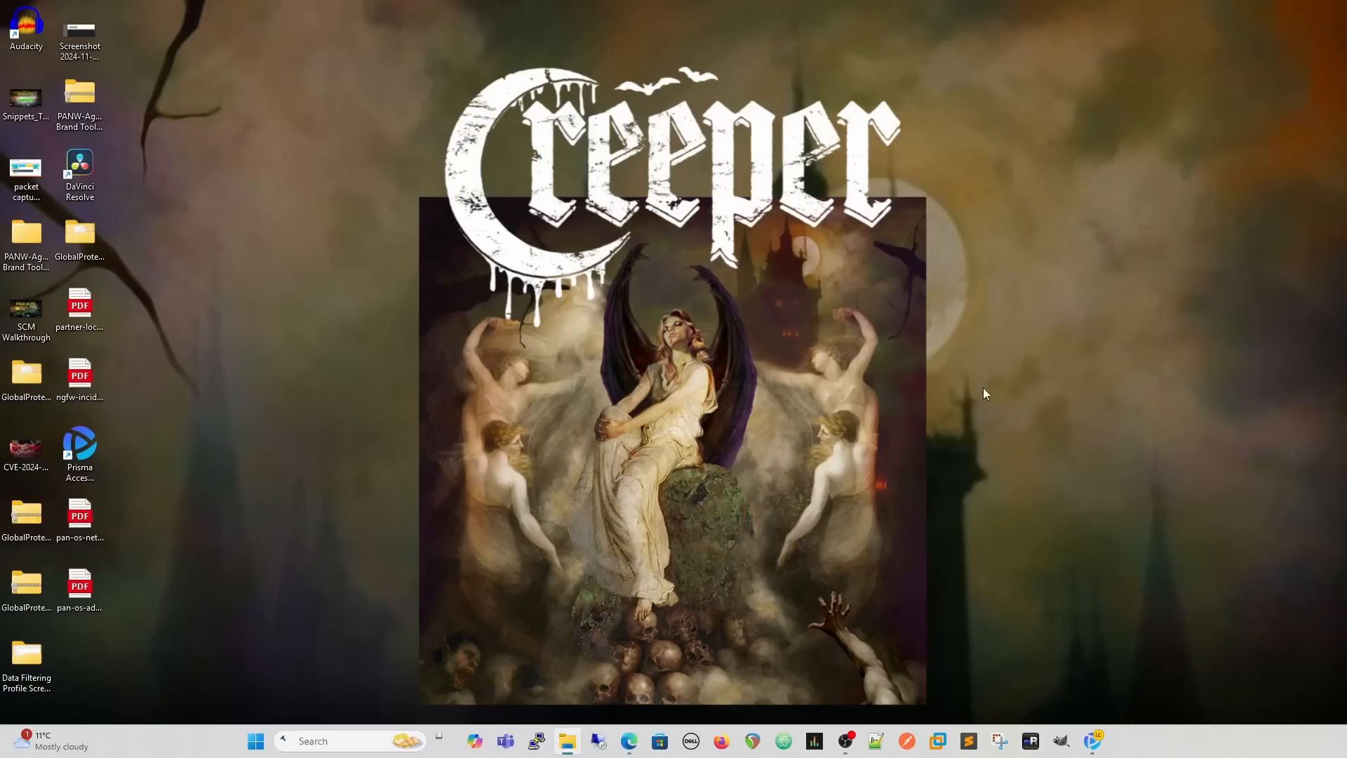
Switch to Prisma Access Browser, reopen the Troubleshooting page from the profile card, and expand the Quick Actions for restarting browser components.
left_click(1092, 740)
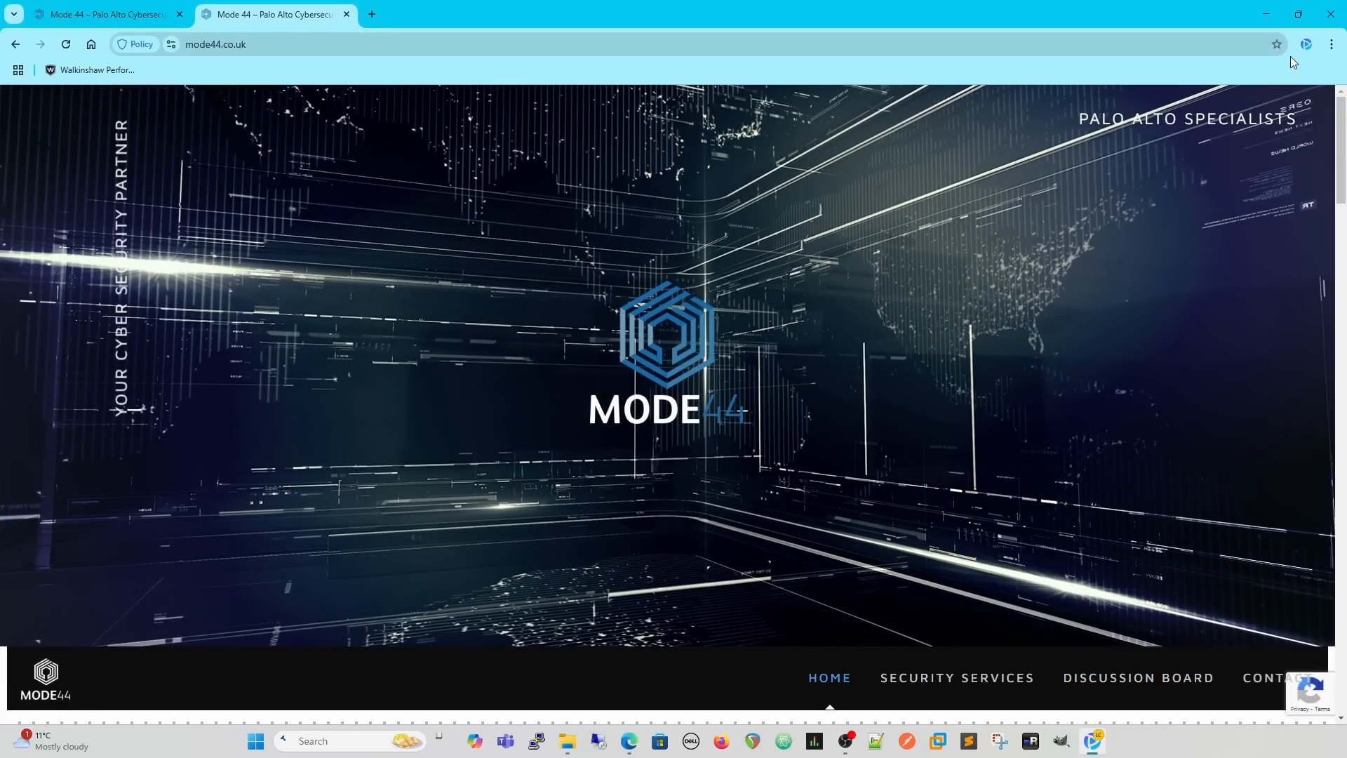
left_click(1306, 44)
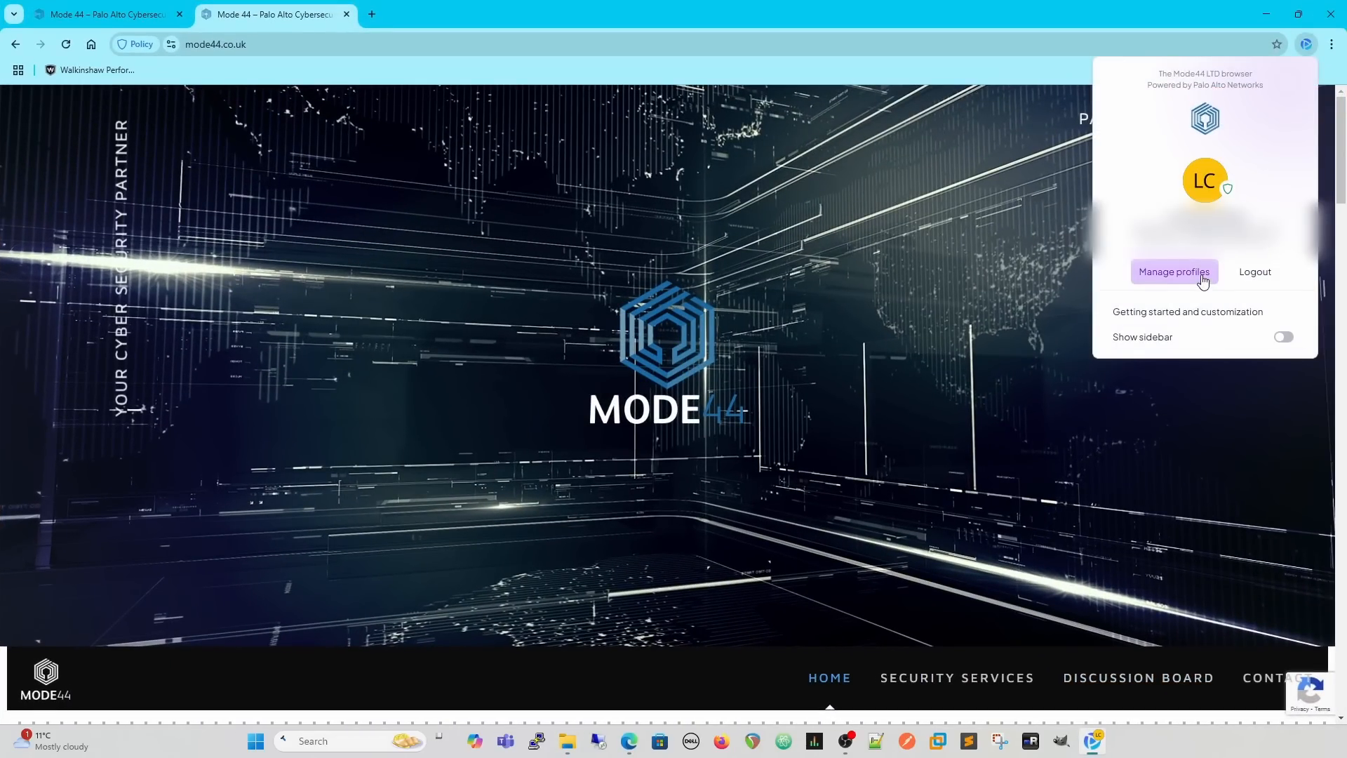
left_click(1231, 188)
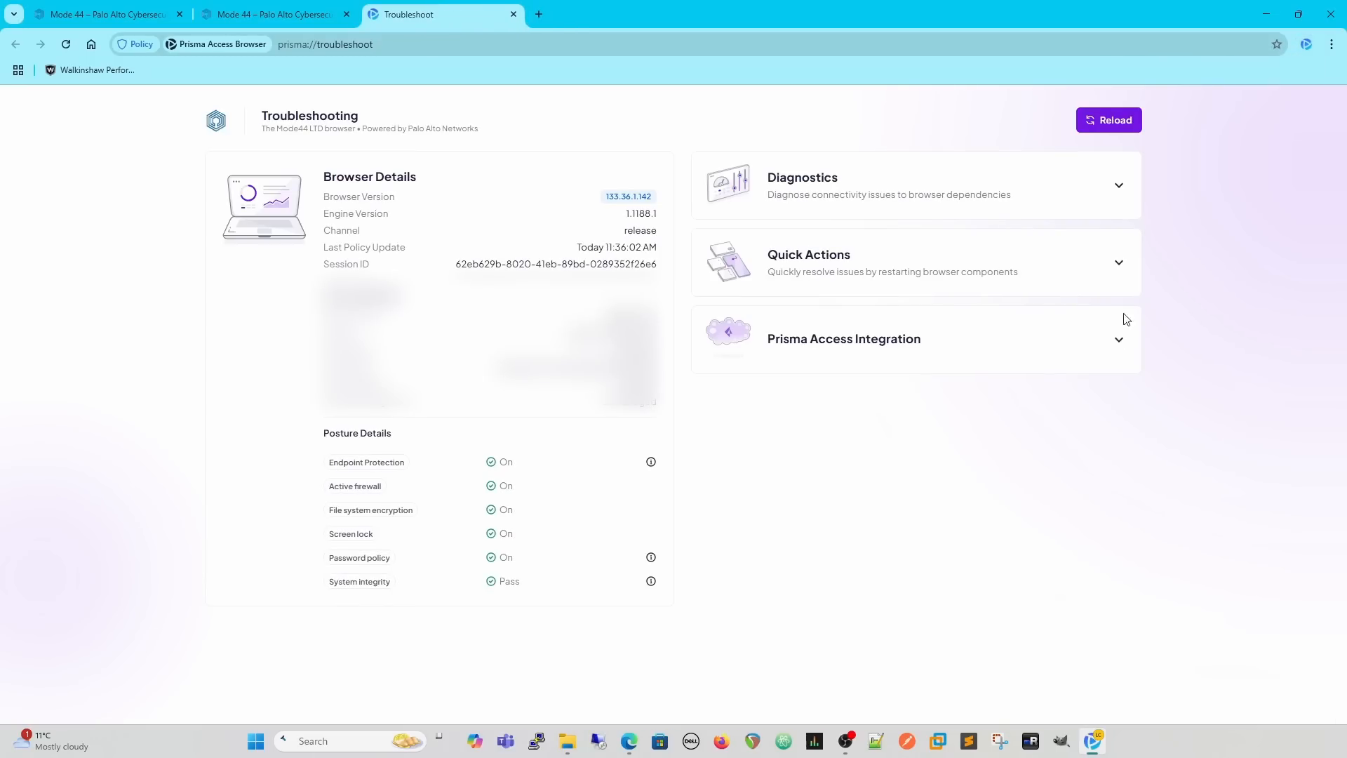
left_click(1117, 262)
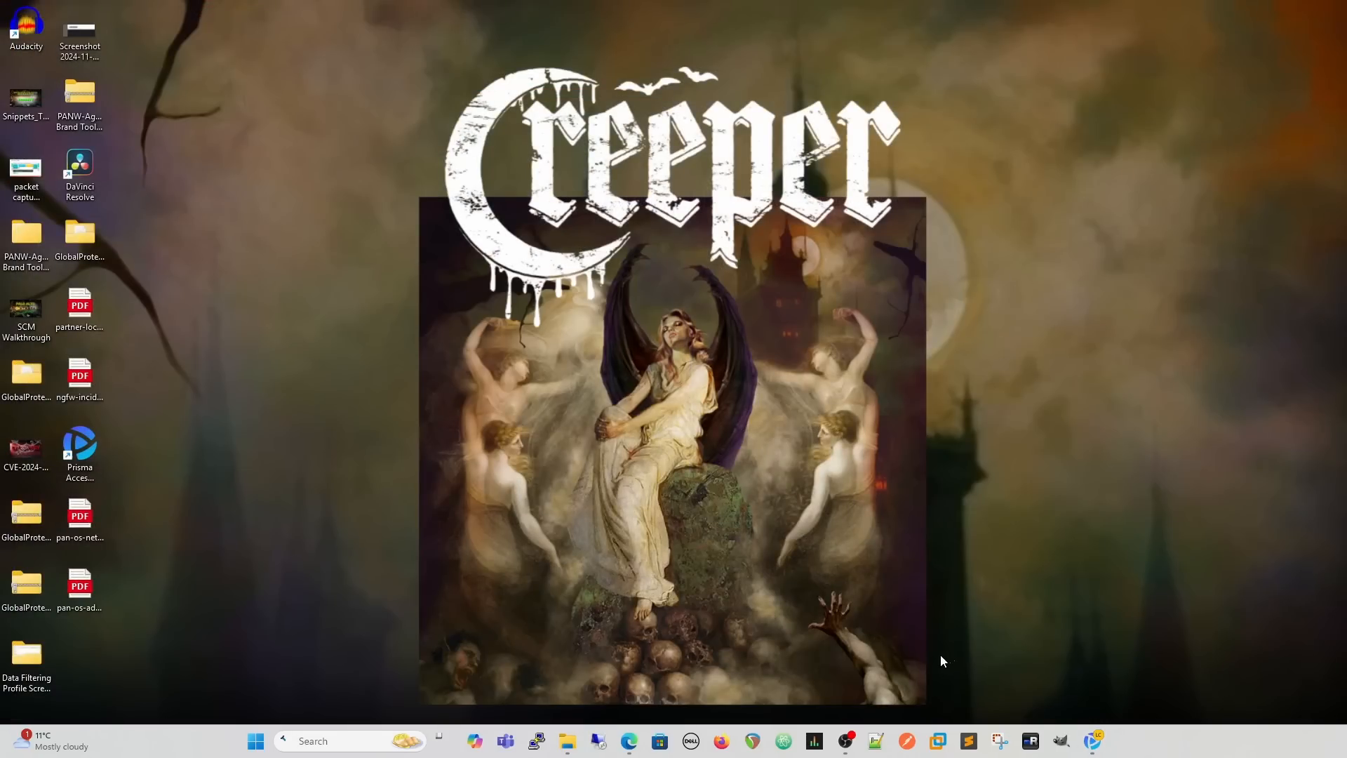
Switch to Prisma Access Browser, view the webpage restrictions in the Policy details of a new tab, and close that tab.
left_click(1091, 741)
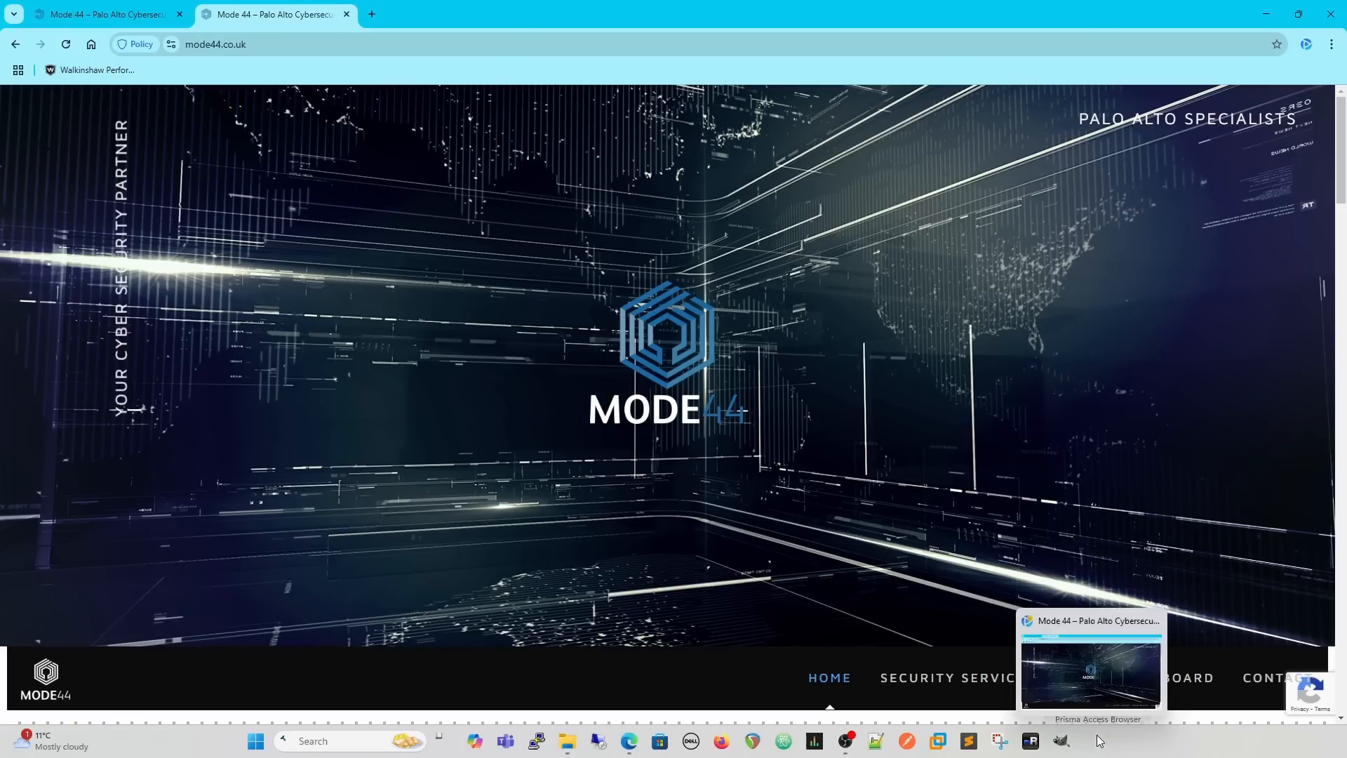
left_click(372, 15)
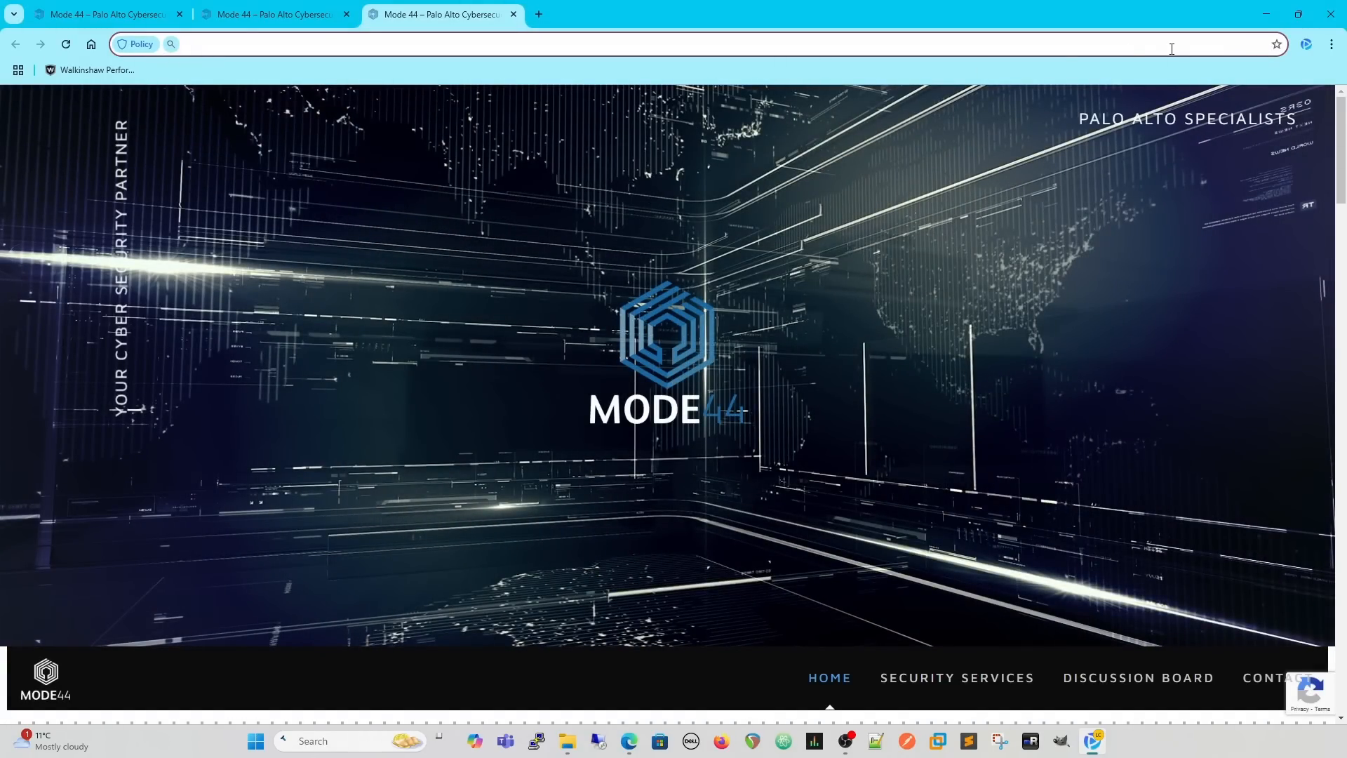
left_click(137, 45)
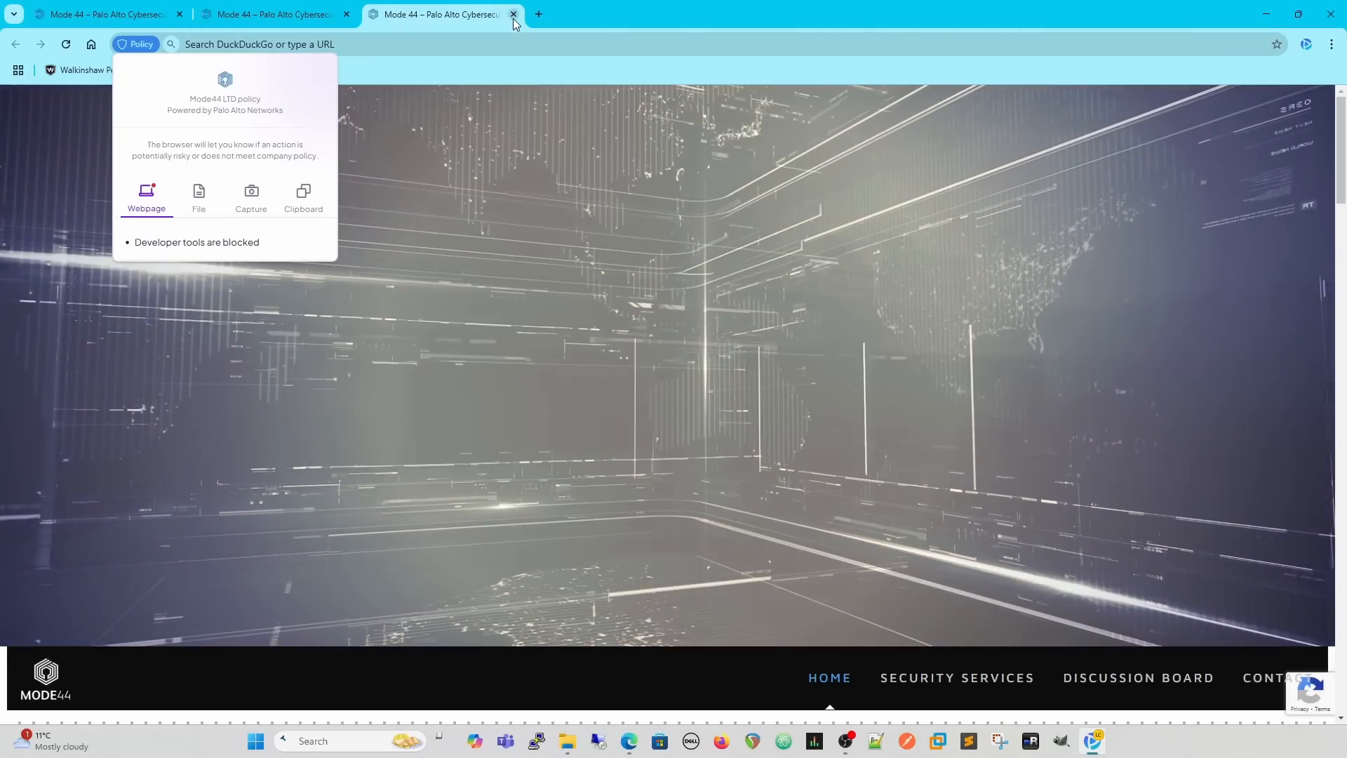
left_click(514, 14)
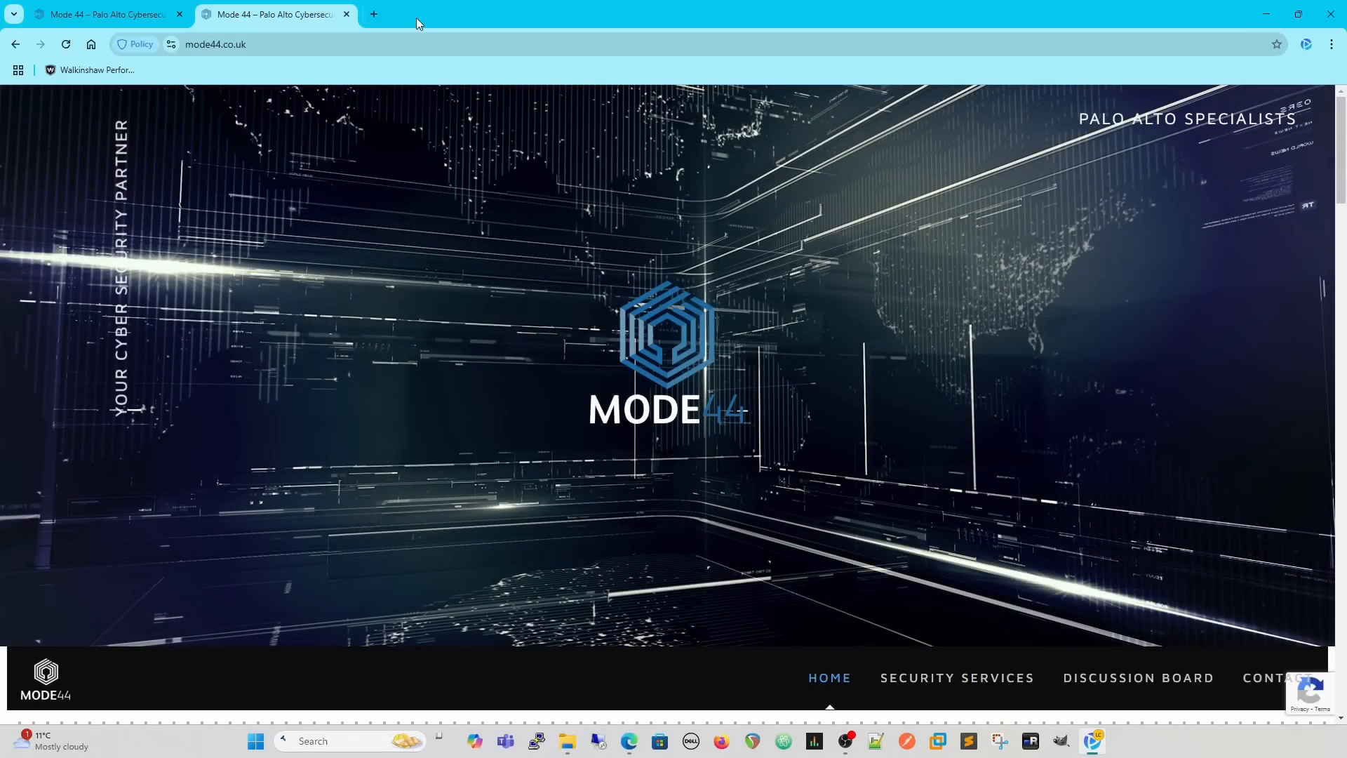
View the certificate of mode44.co.uk from its site information, close the viewer, and switch back to Strata Cloud Manager in Edge.
left_click(170, 44)
left_click(231, 111)
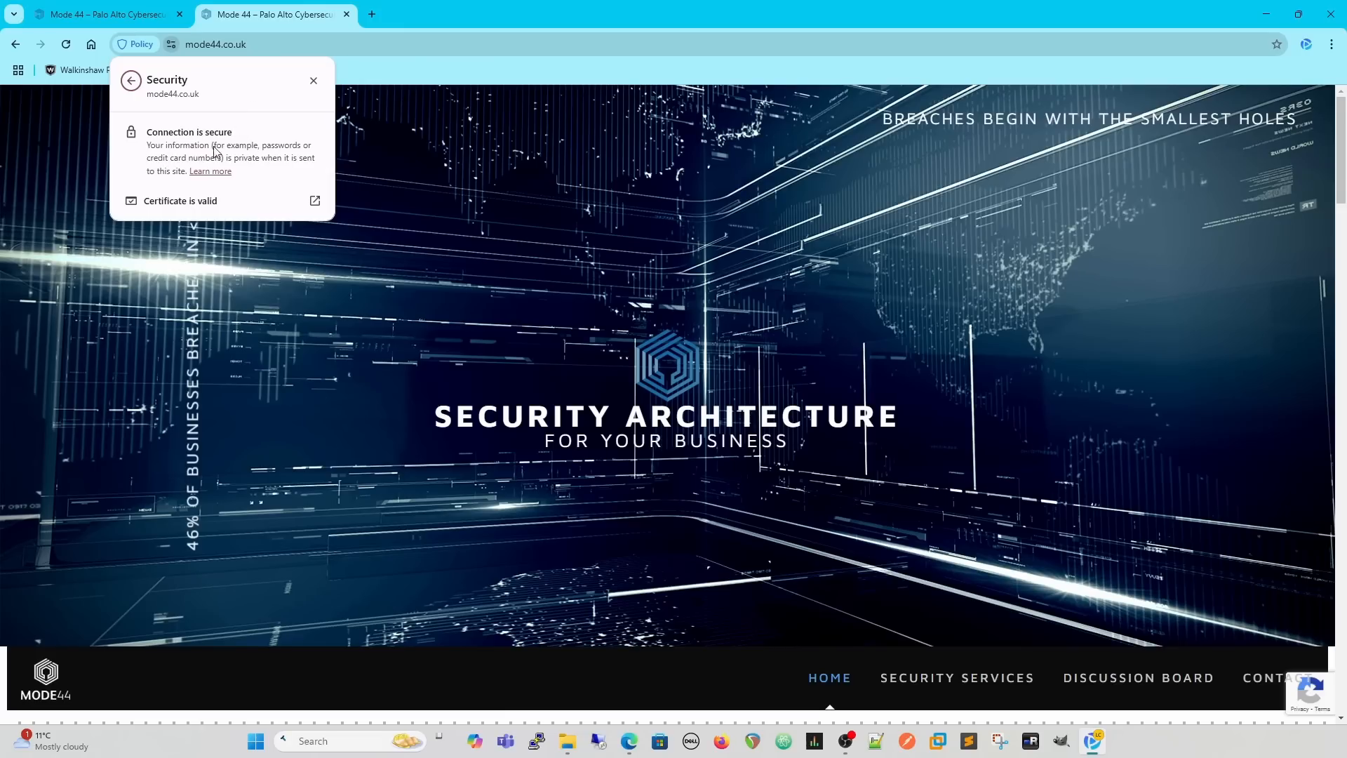
left_click(228, 205)
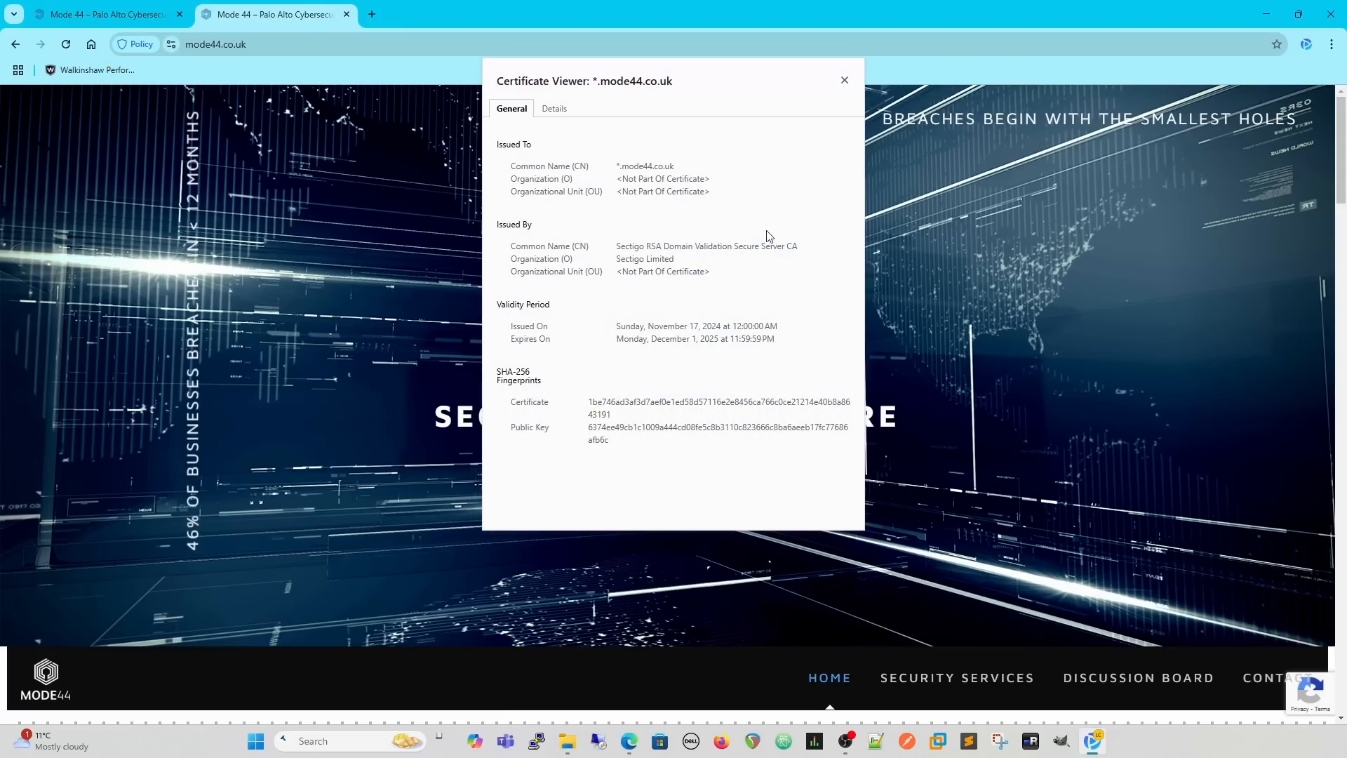
left_click(845, 80)
left_click(129, 14)
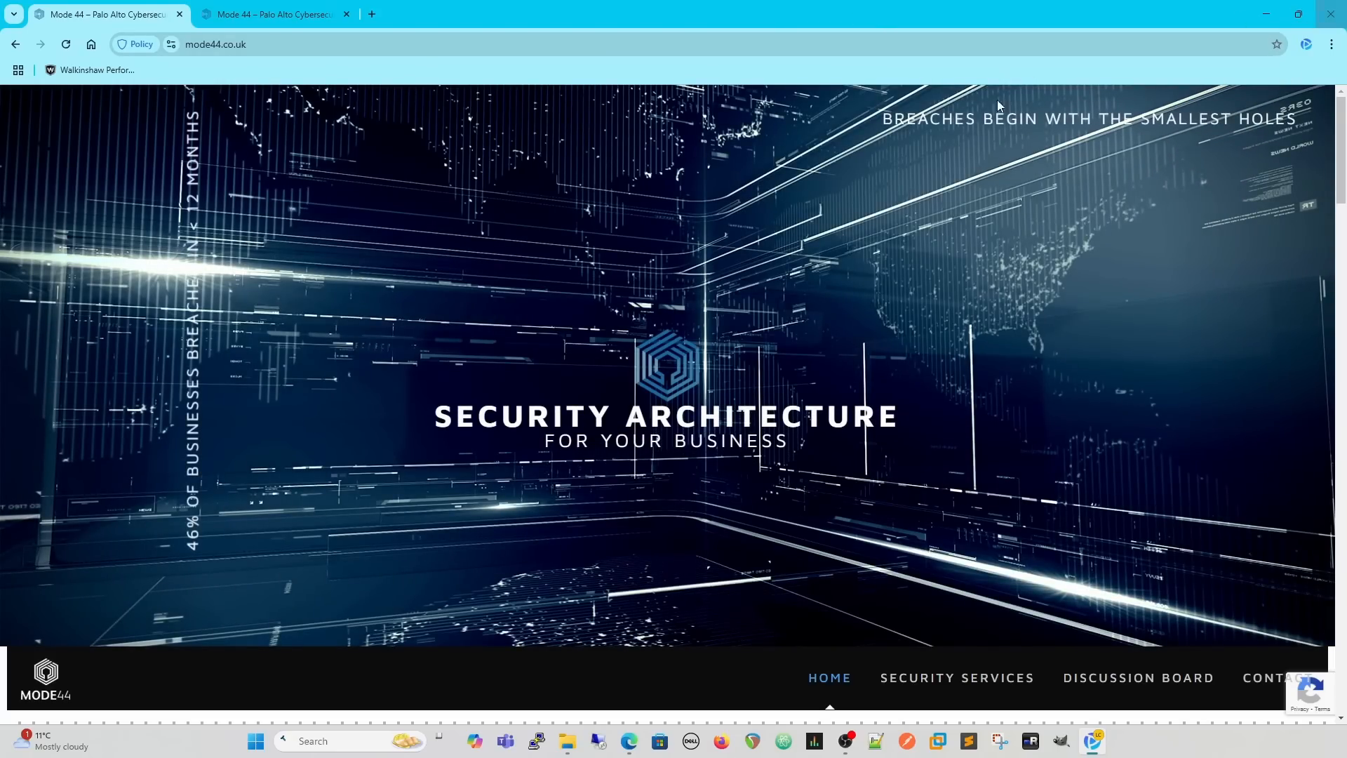
left_click(635, 746)
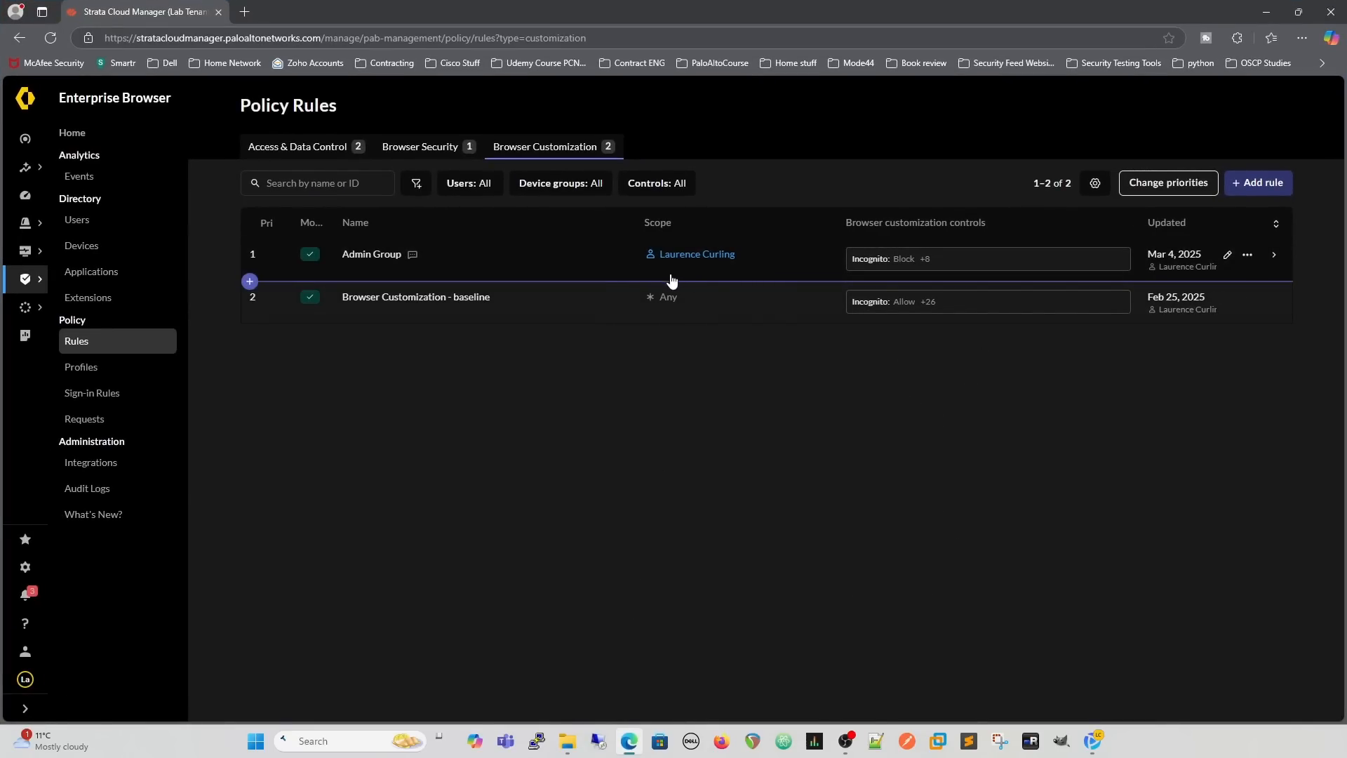
left_click(1241, 185)
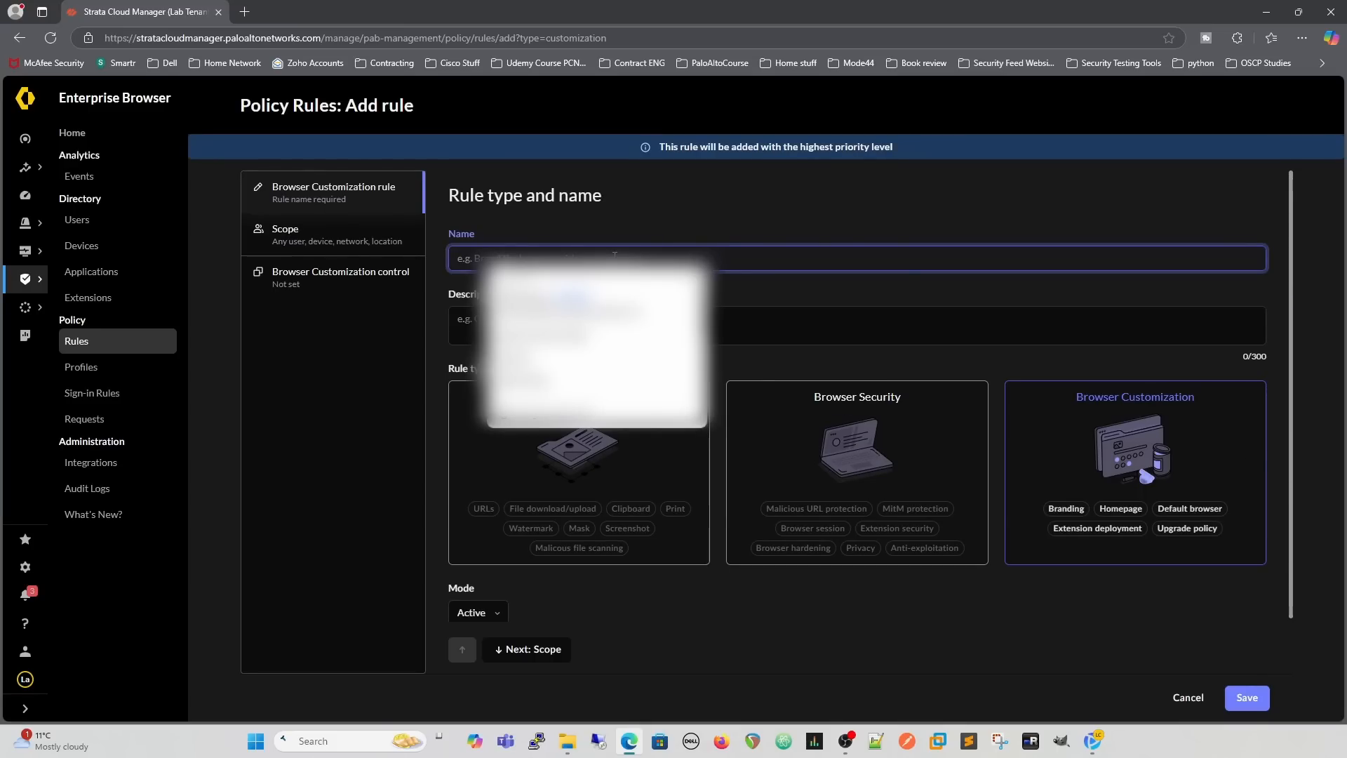
type("HR Group")
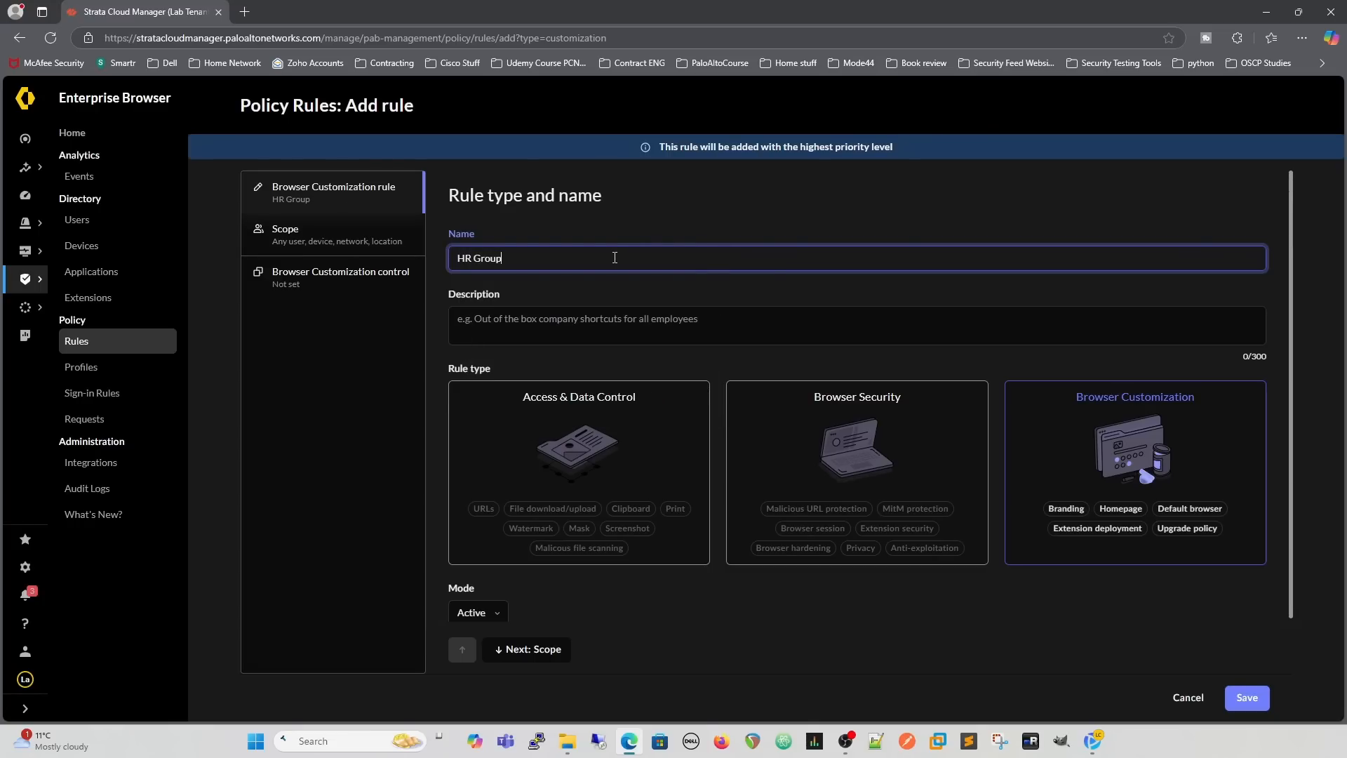
left_click(601, 321)
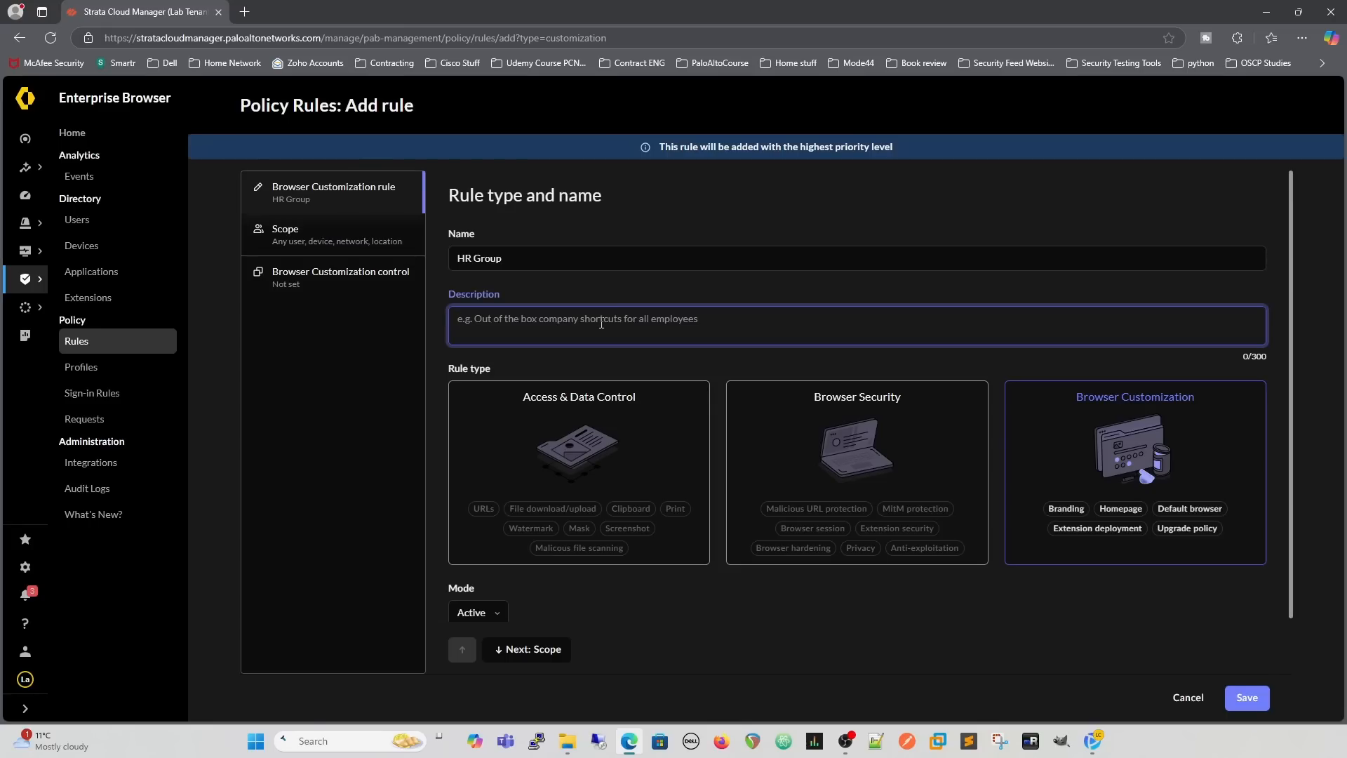
type("Browser Setr")
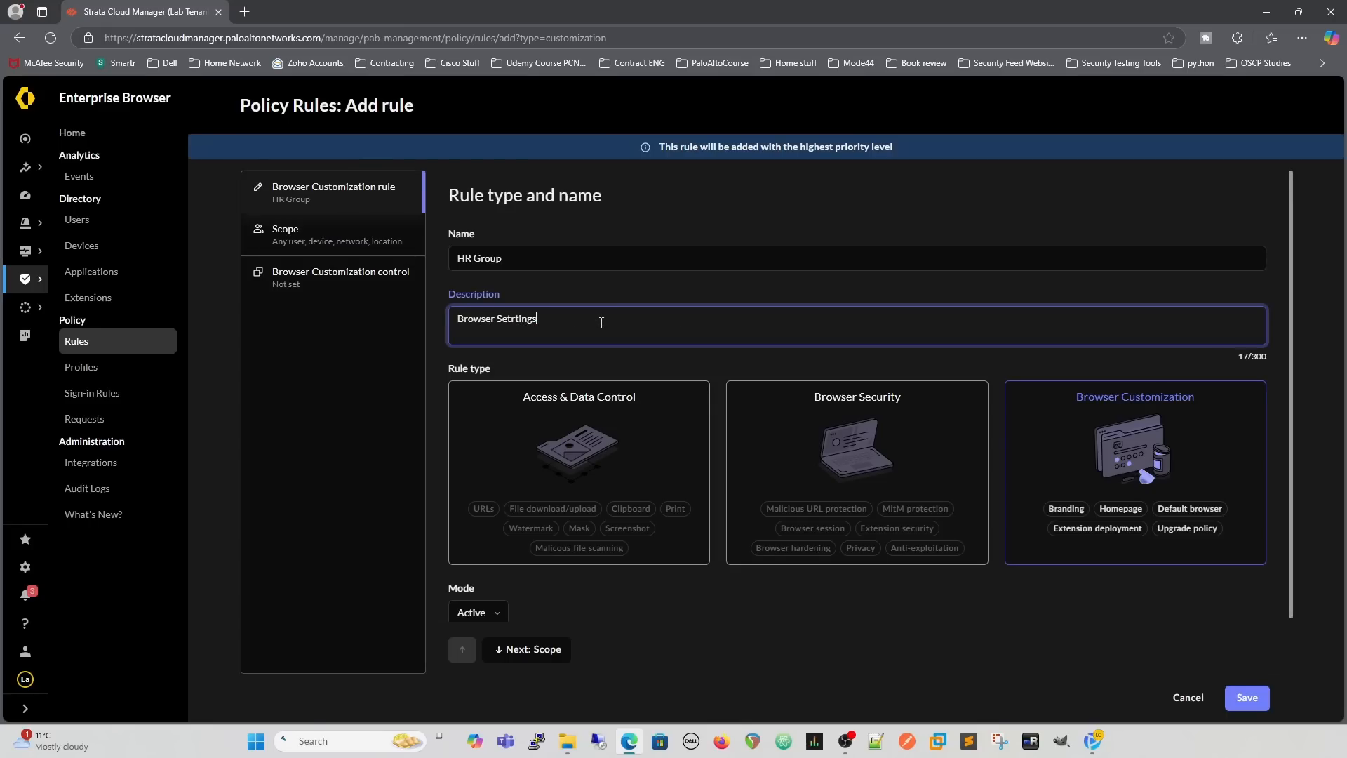
key("BackSpace")
left_click(295, 238)
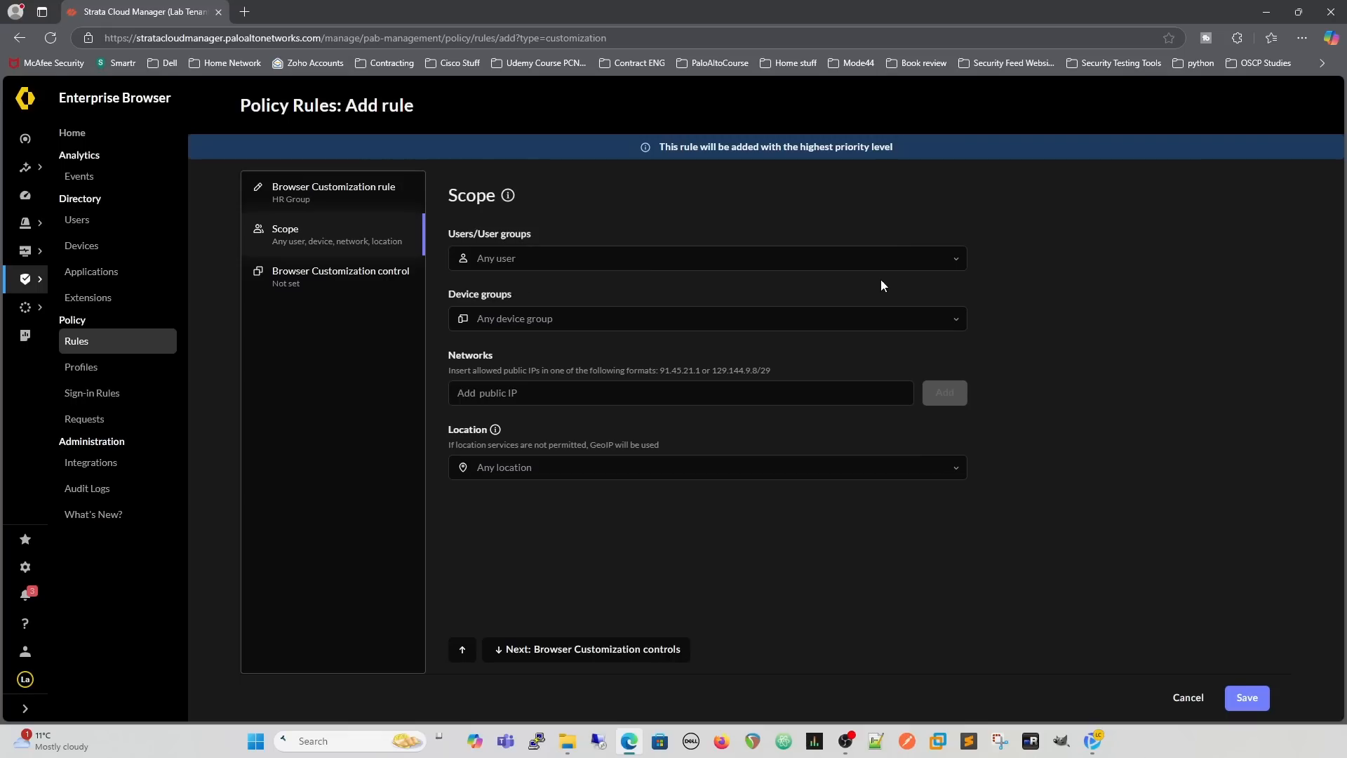
left_click(949, 261)
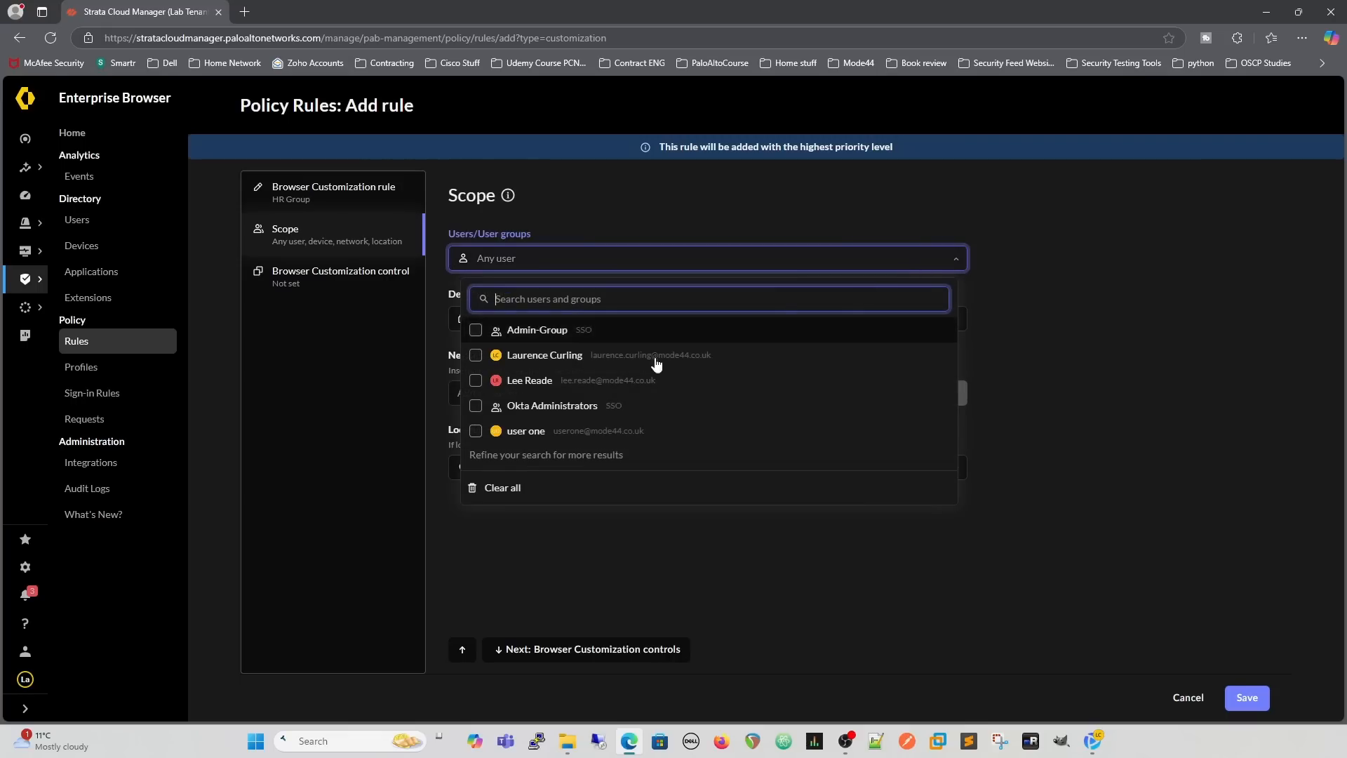
left_click(476, 431)
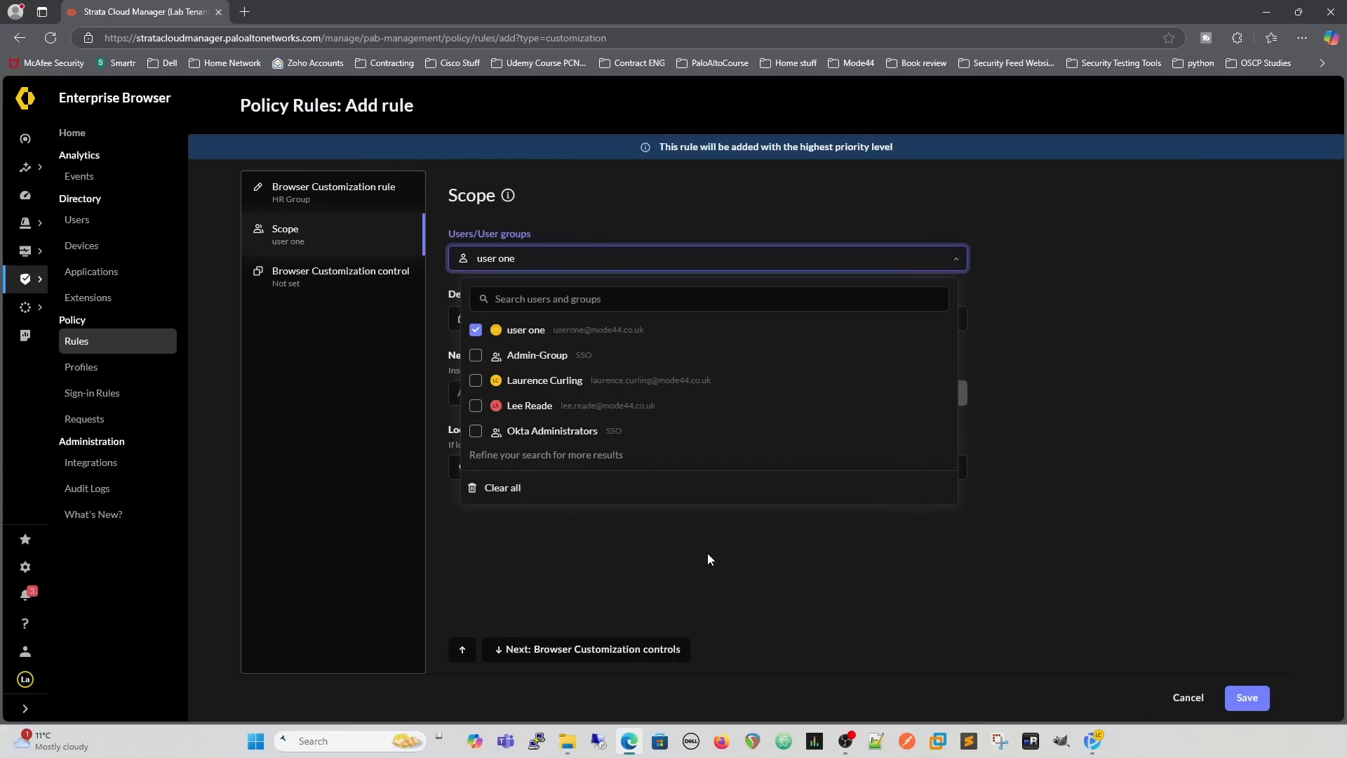
left_click(781, 259)
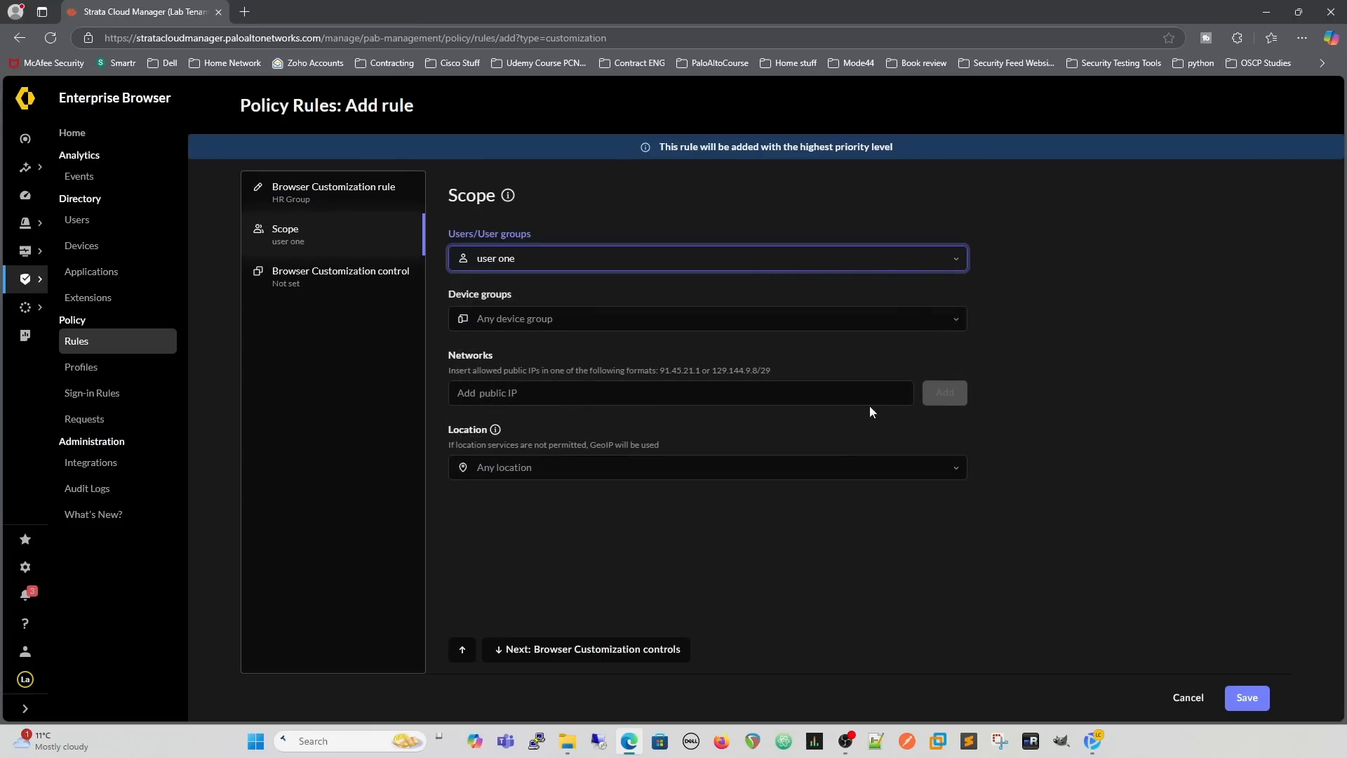
left_click(298, 279)
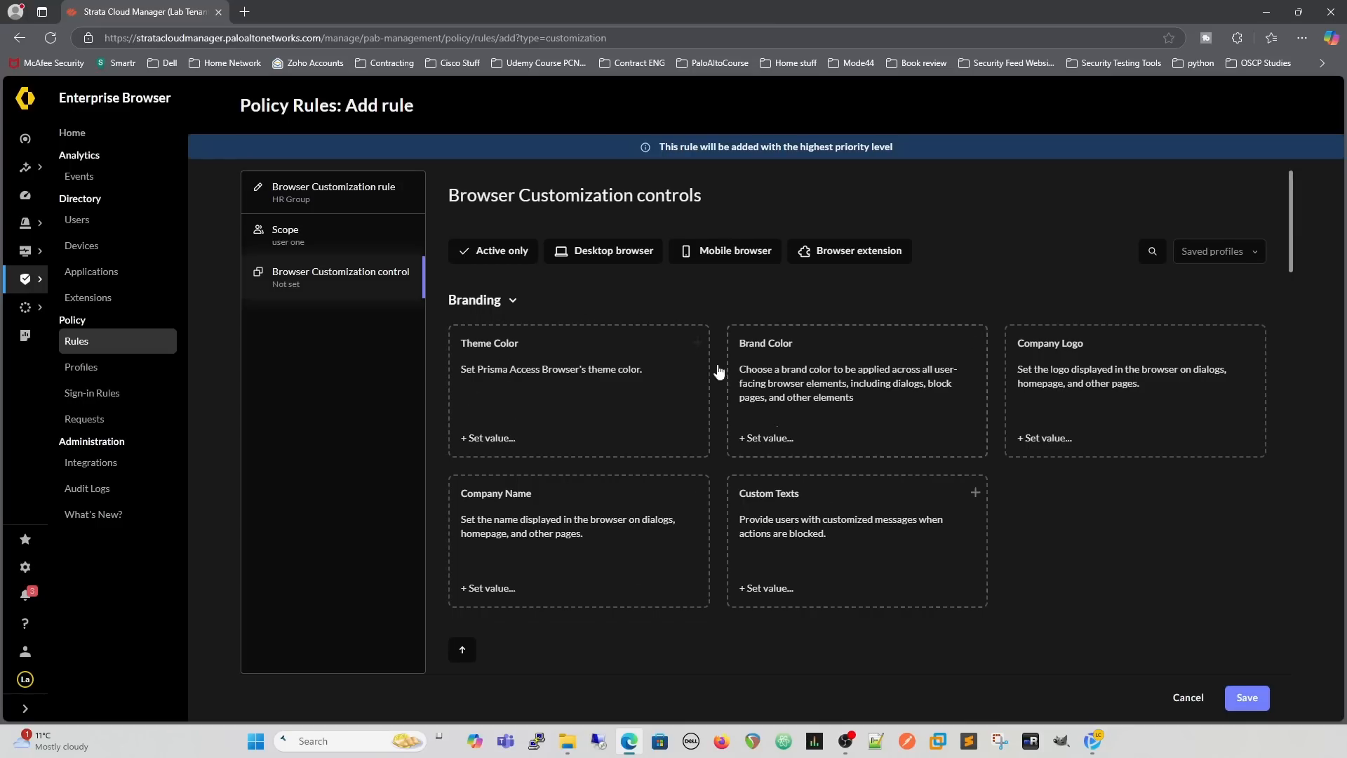
scroll(757, 495, "down", 1)
scroll(757, 495, "down", 1)
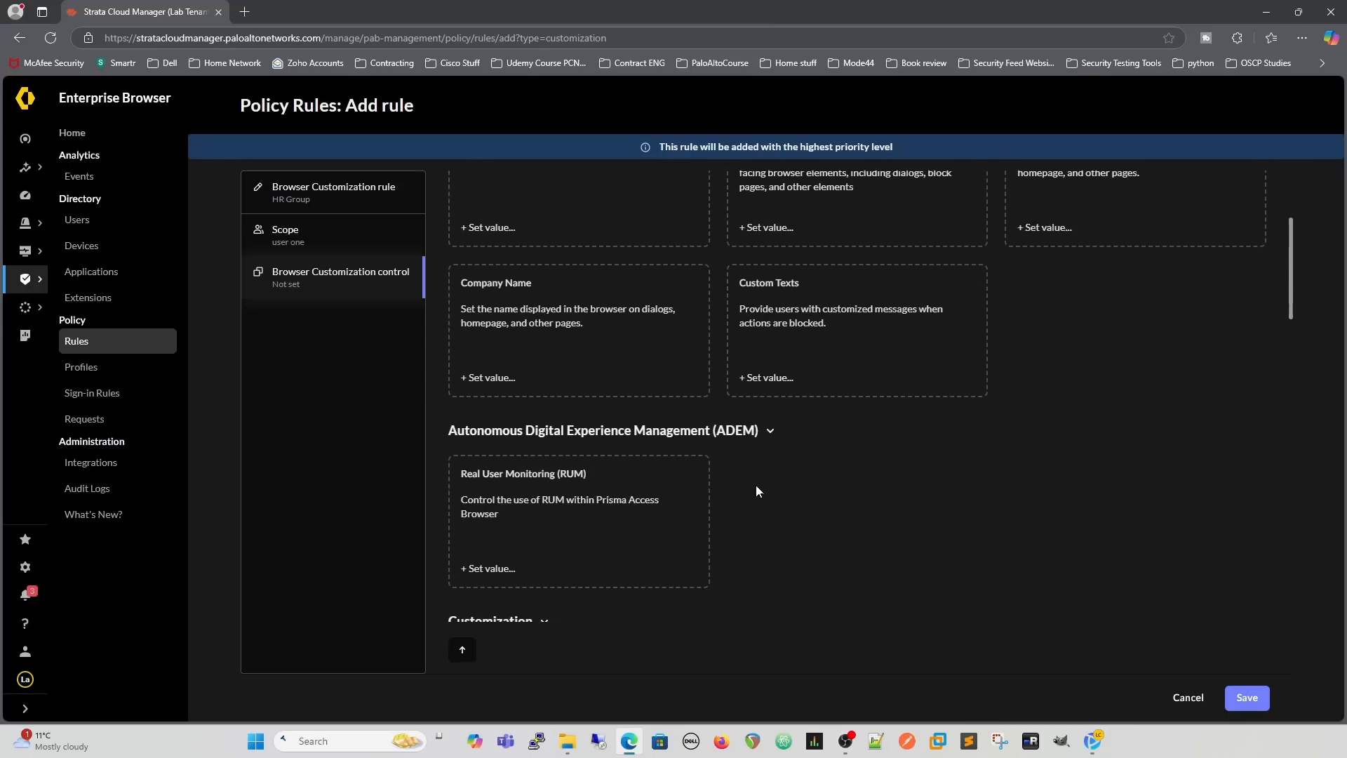
scroll(756, 485, "up", 2)
left_click(1187, 696)
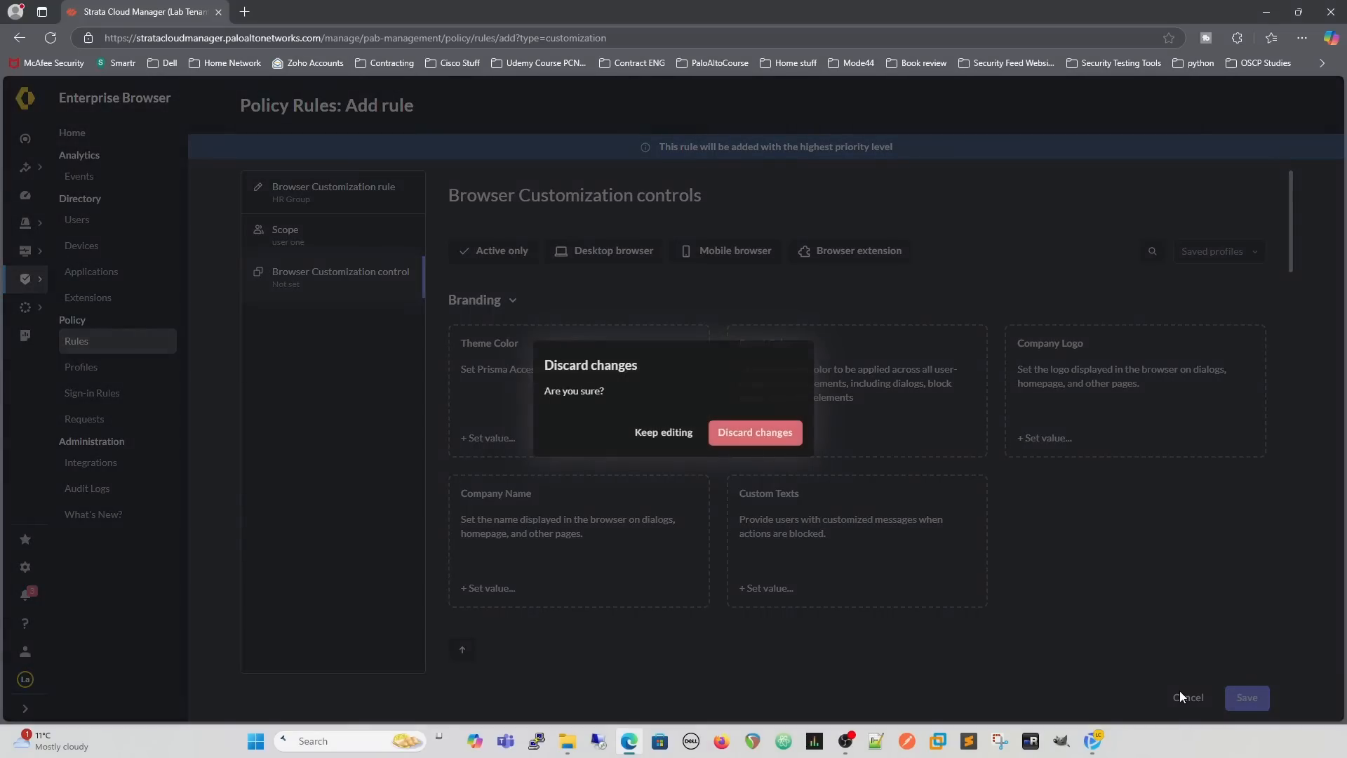
left_click(756, 438)
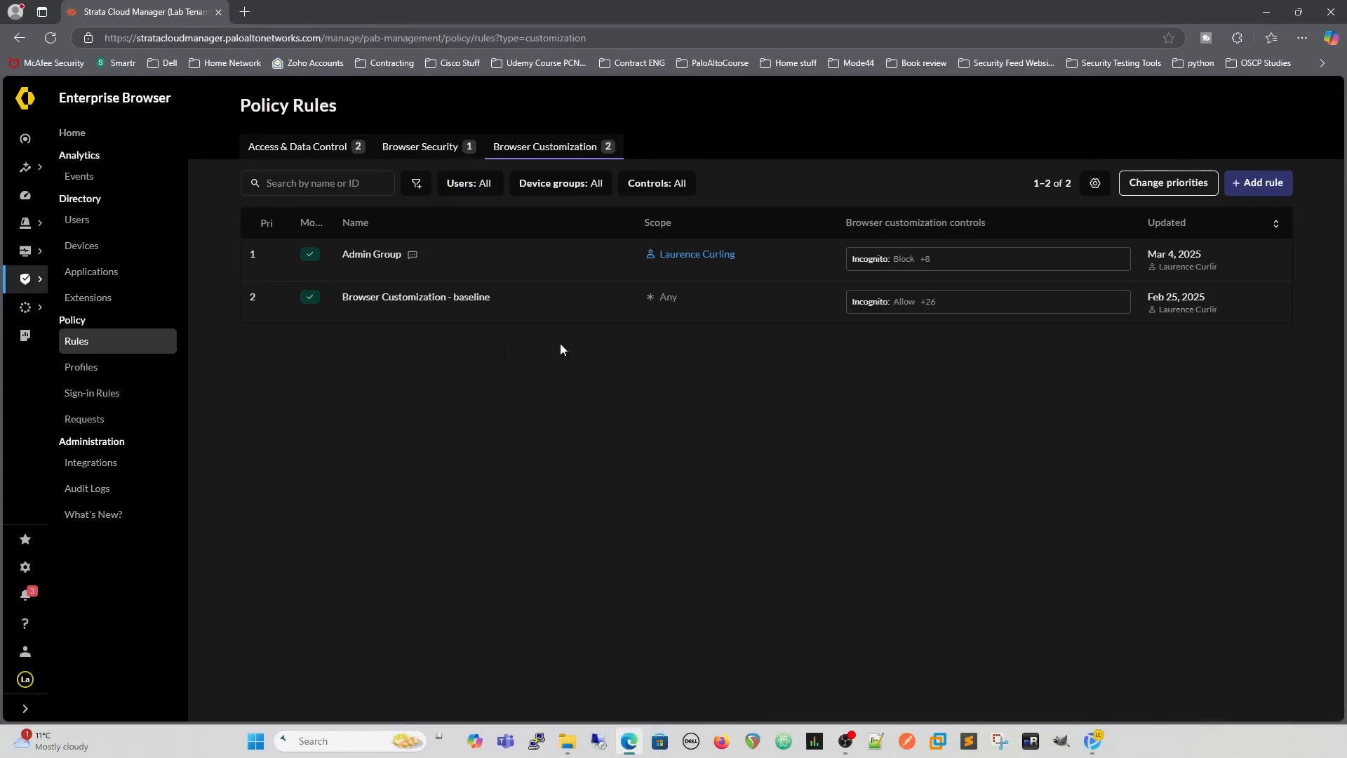
Clone the Admin Group browser customization rule and name the copy HR Group.
left_click(509, 271)
left_click(1249, 258)
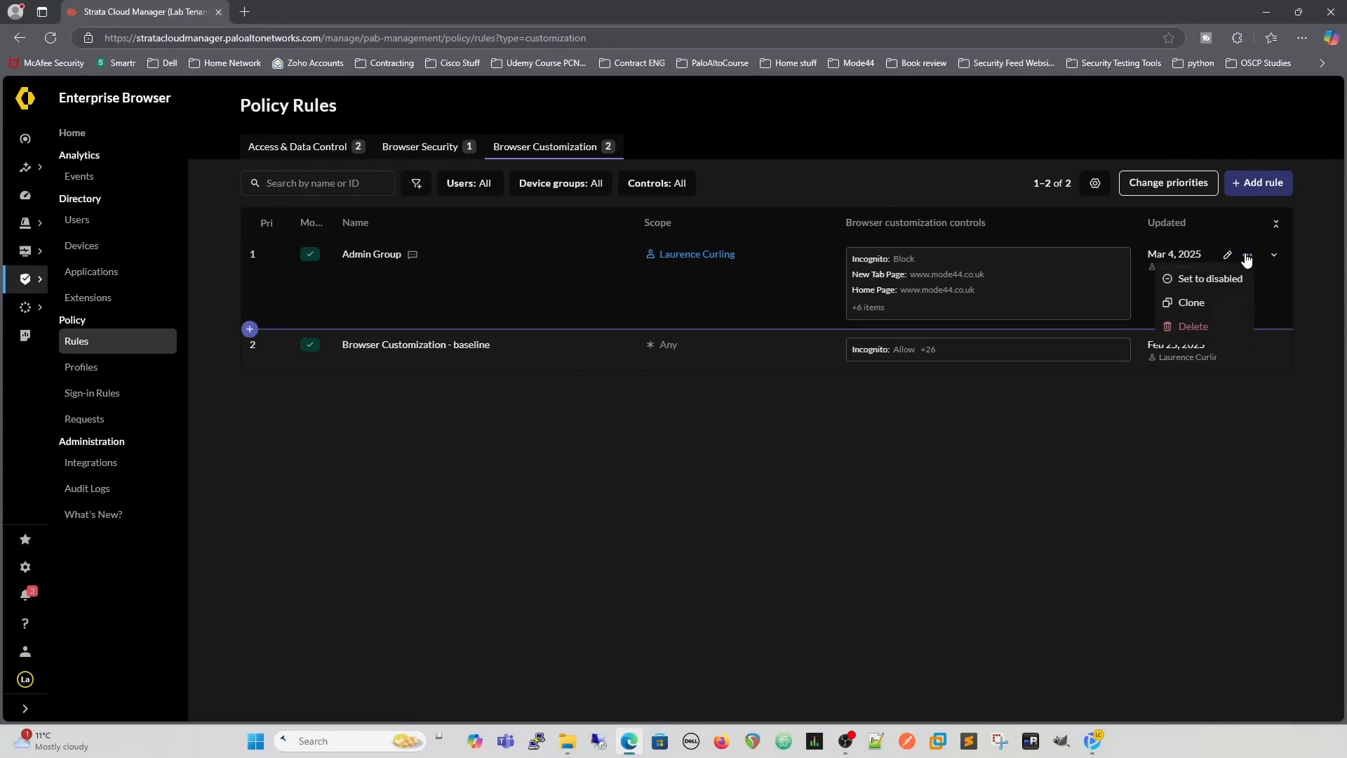
left_click(1194, 302)
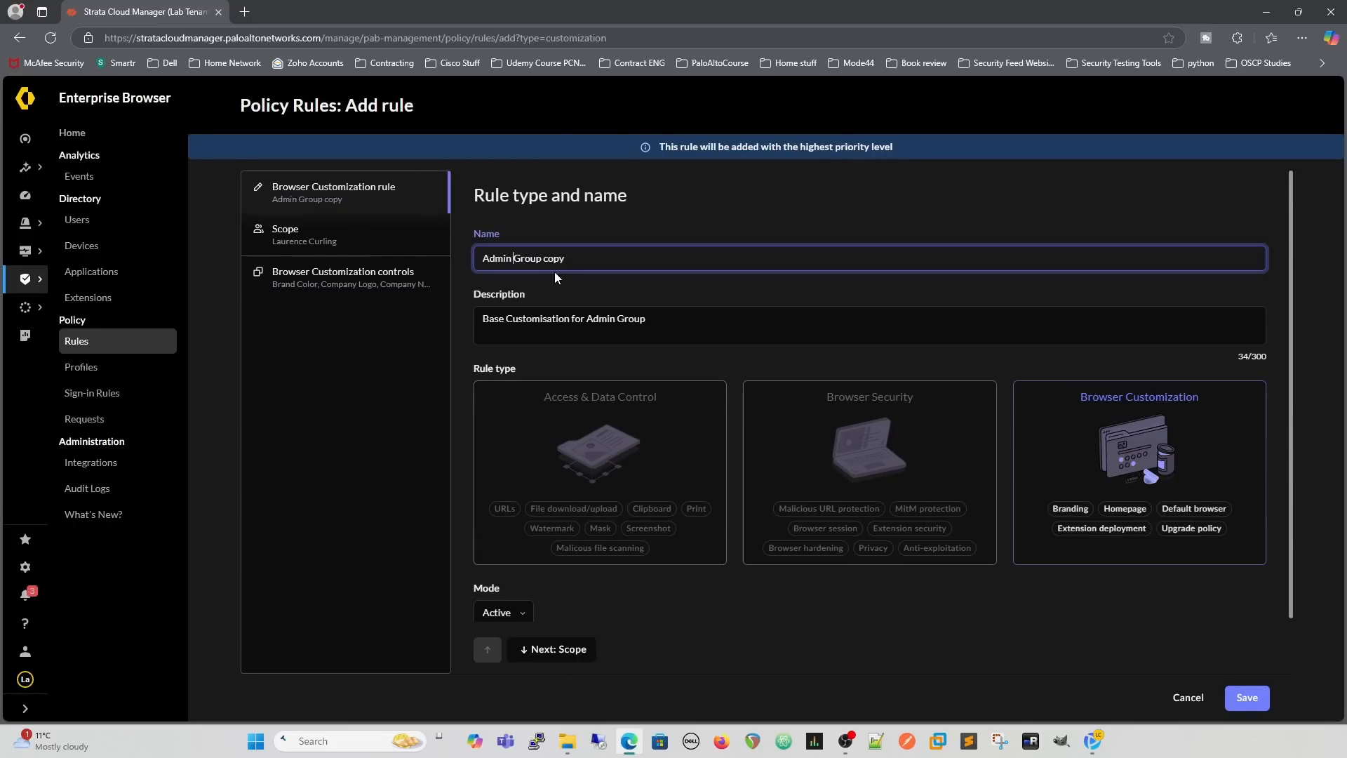
key("BackSpace")
key("BackSpace")
key("BackSpace")
key("BackSpace")
key("BackSpace")
key("BackSpace")
type("HR")
key("BackSpace")
key("BackSpace")
key("BackSpace")
key("BackSpace")
key("BackSpace")
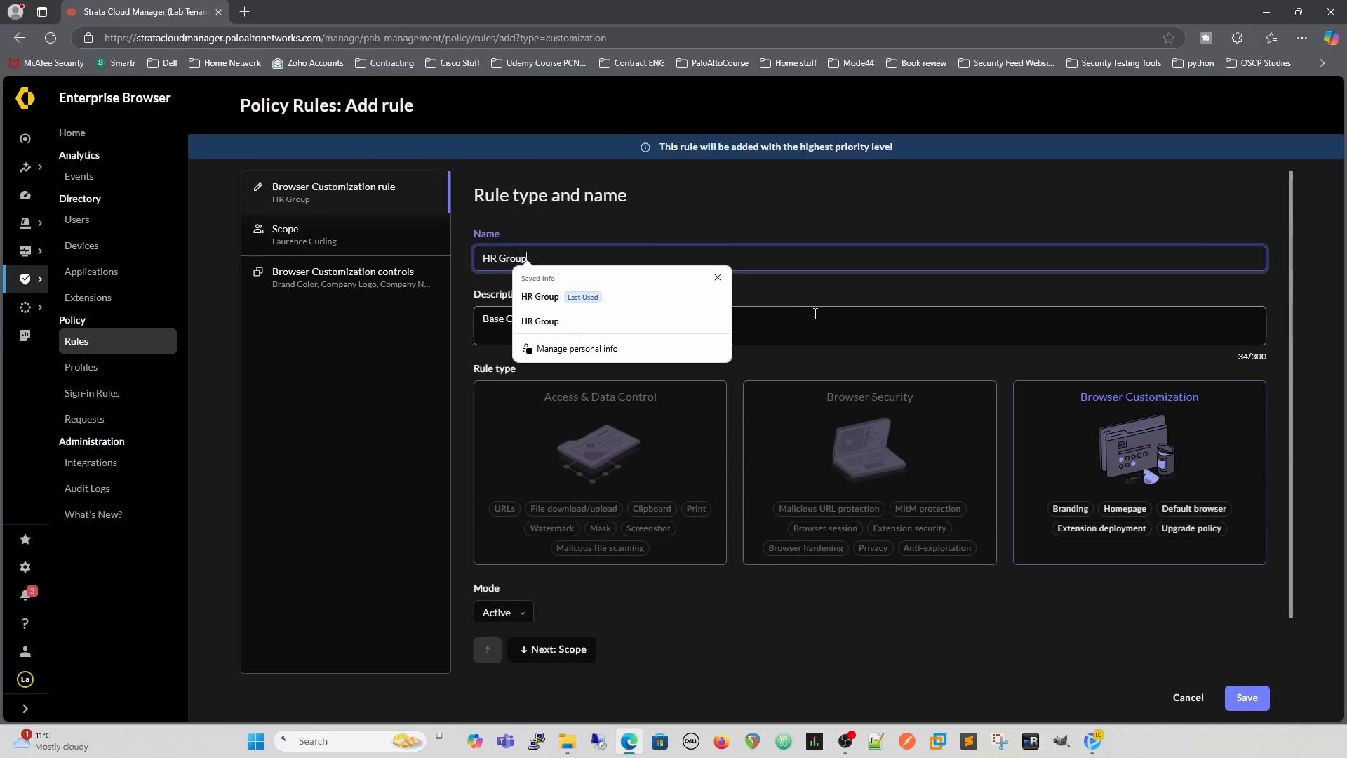
Change the cloned rule's description to "Base Customisation for HR Group".
left_click(743, 328)
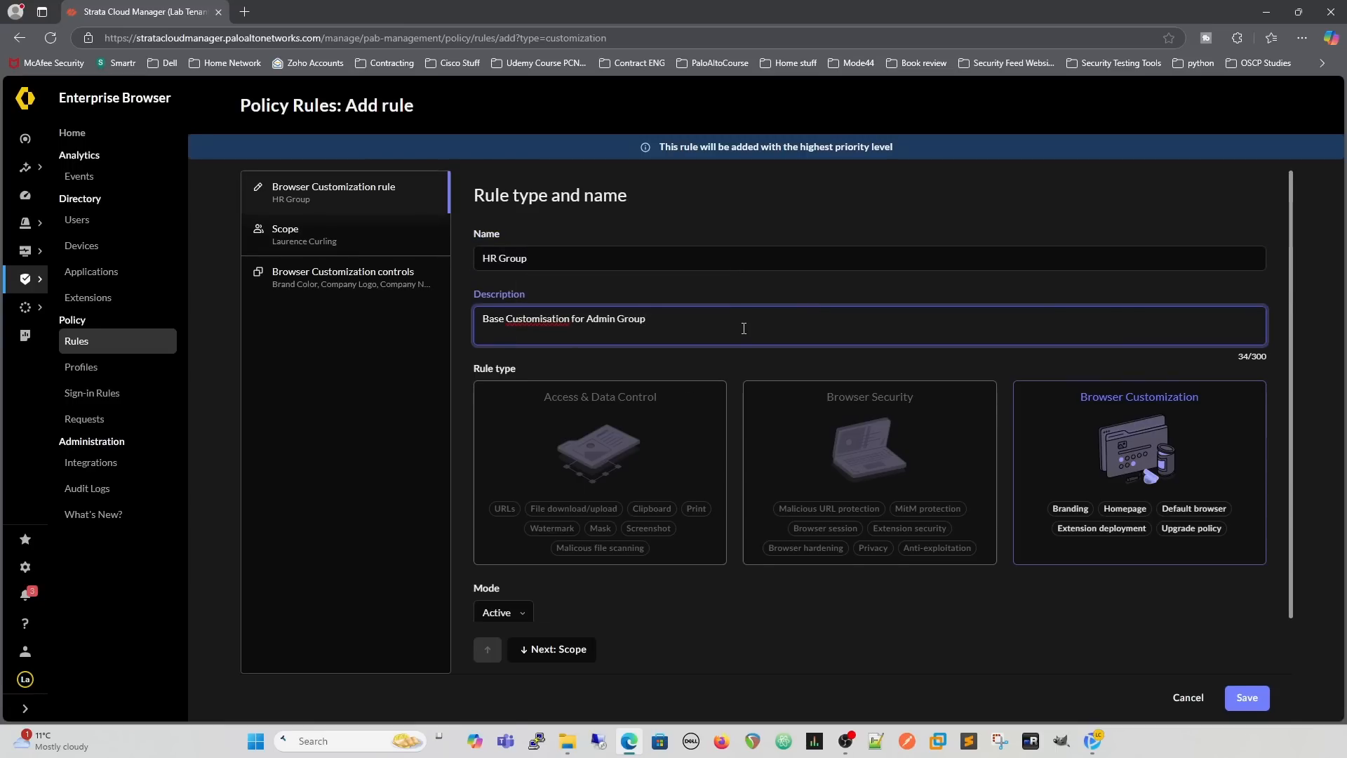
key("BackSpace")
key("BackSpace")
key("BackSpace")
key("BackSpace")
key("BackSpace")
key("BackSpace")
key("BackSpace")
key("BackSpace")
key("BackSpace")
type("HR")
In the HR Group rule's Browser Customization controls, set the Theme Color to the custom green #05F009.
left_click(351, 279)
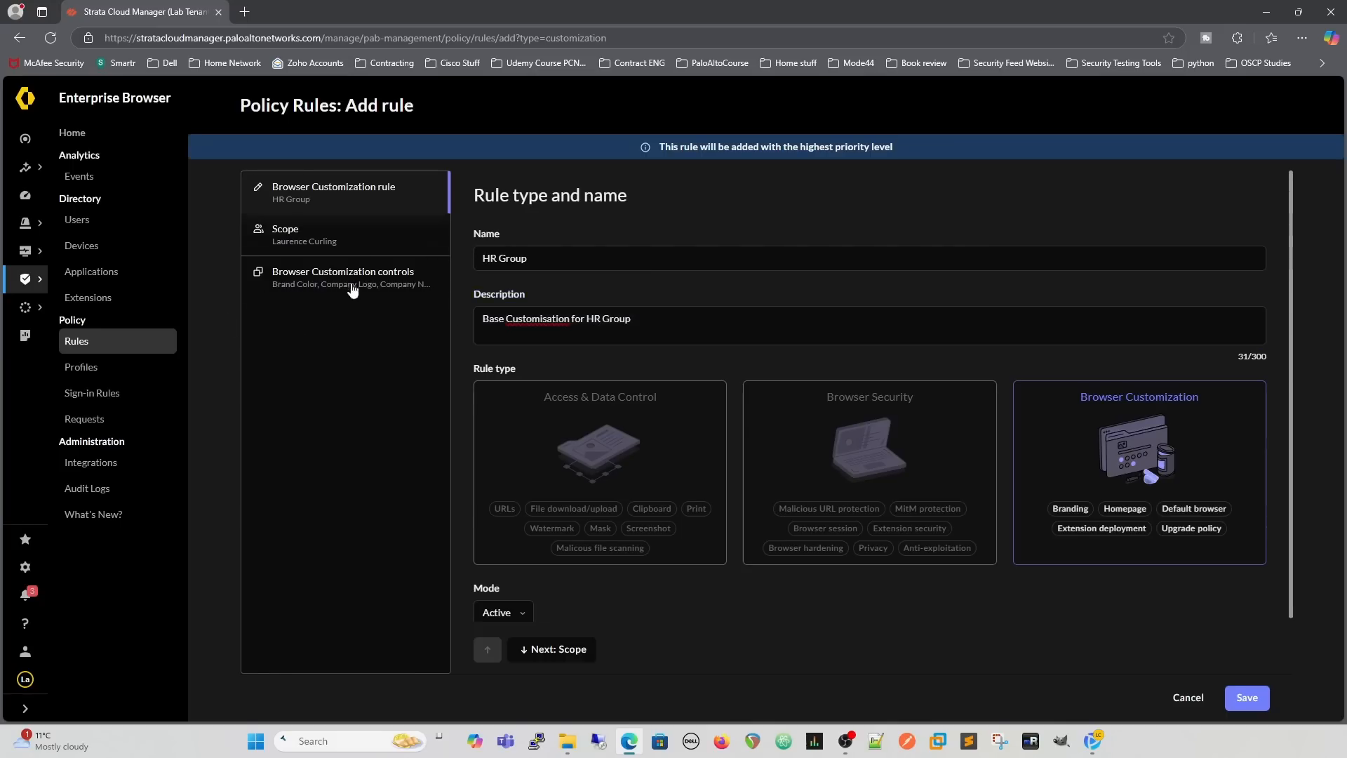
left_click(620, 412)
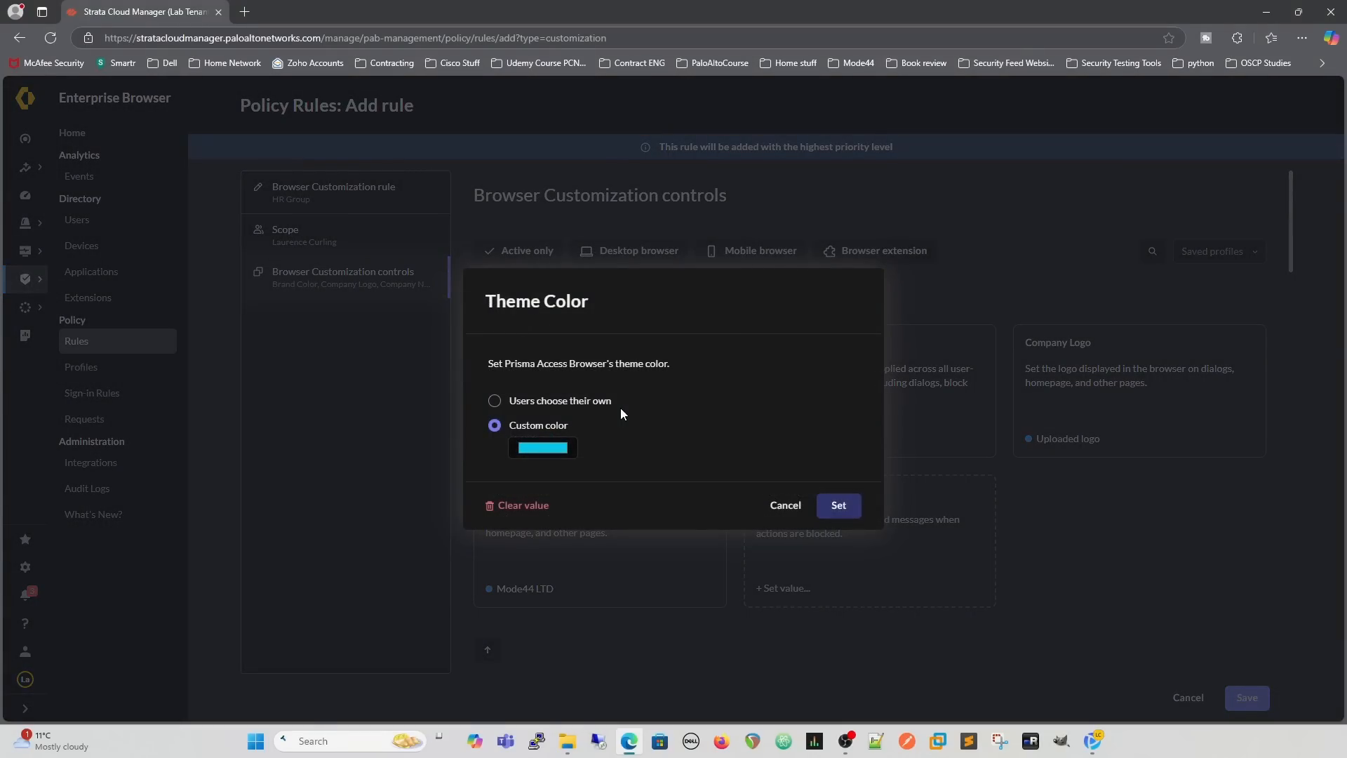
left_click(567, 451)
left_click(630, 574)
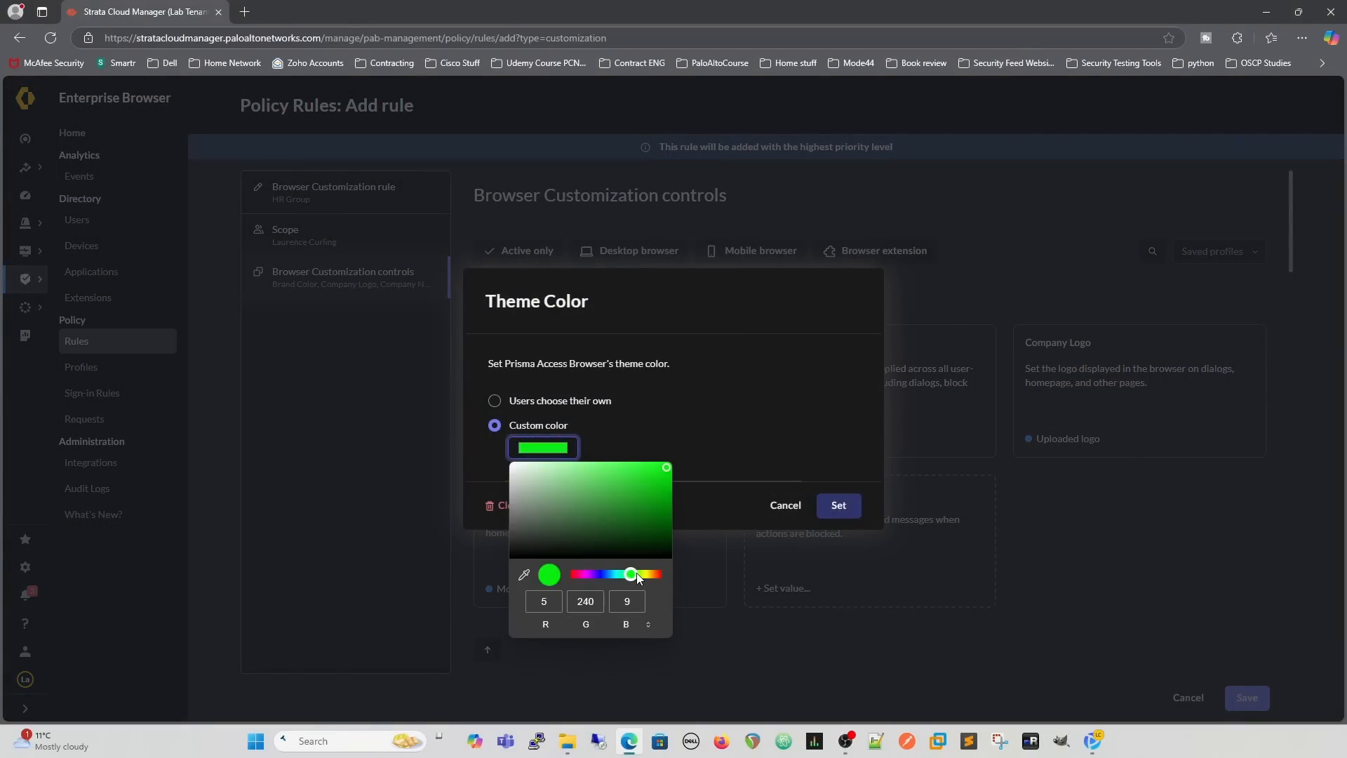
left_click(761, 440)
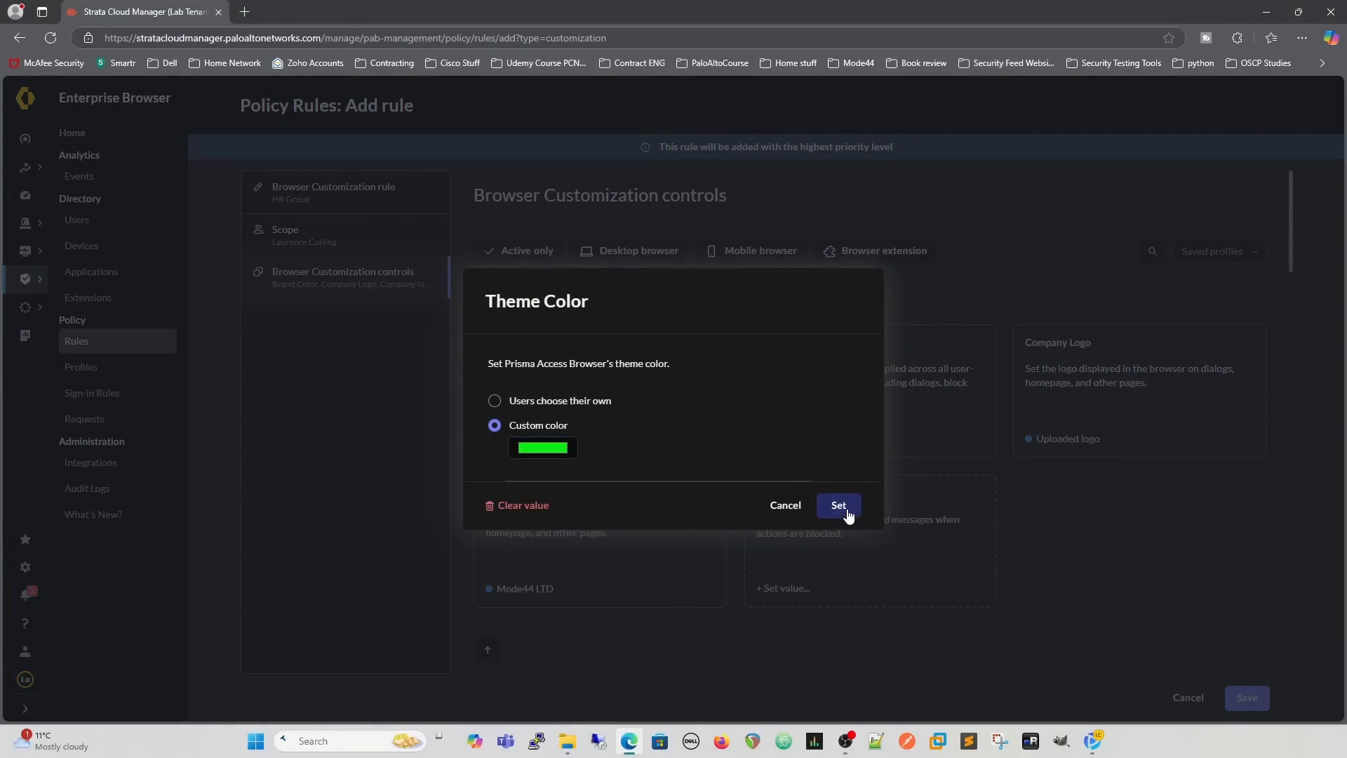
left_click(841, 510)
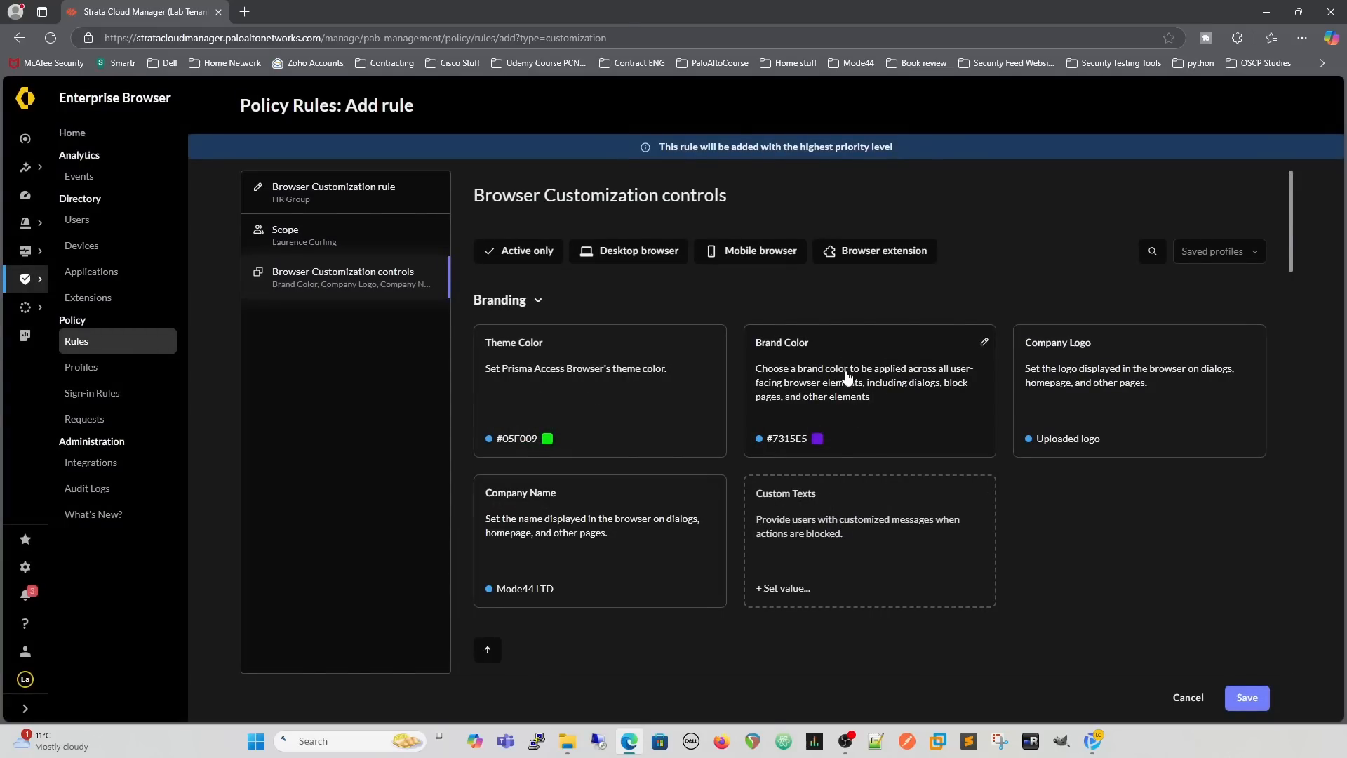
Set the HR Group rule's Brand Color to the custom red #E51549.
left_click(848, 394)
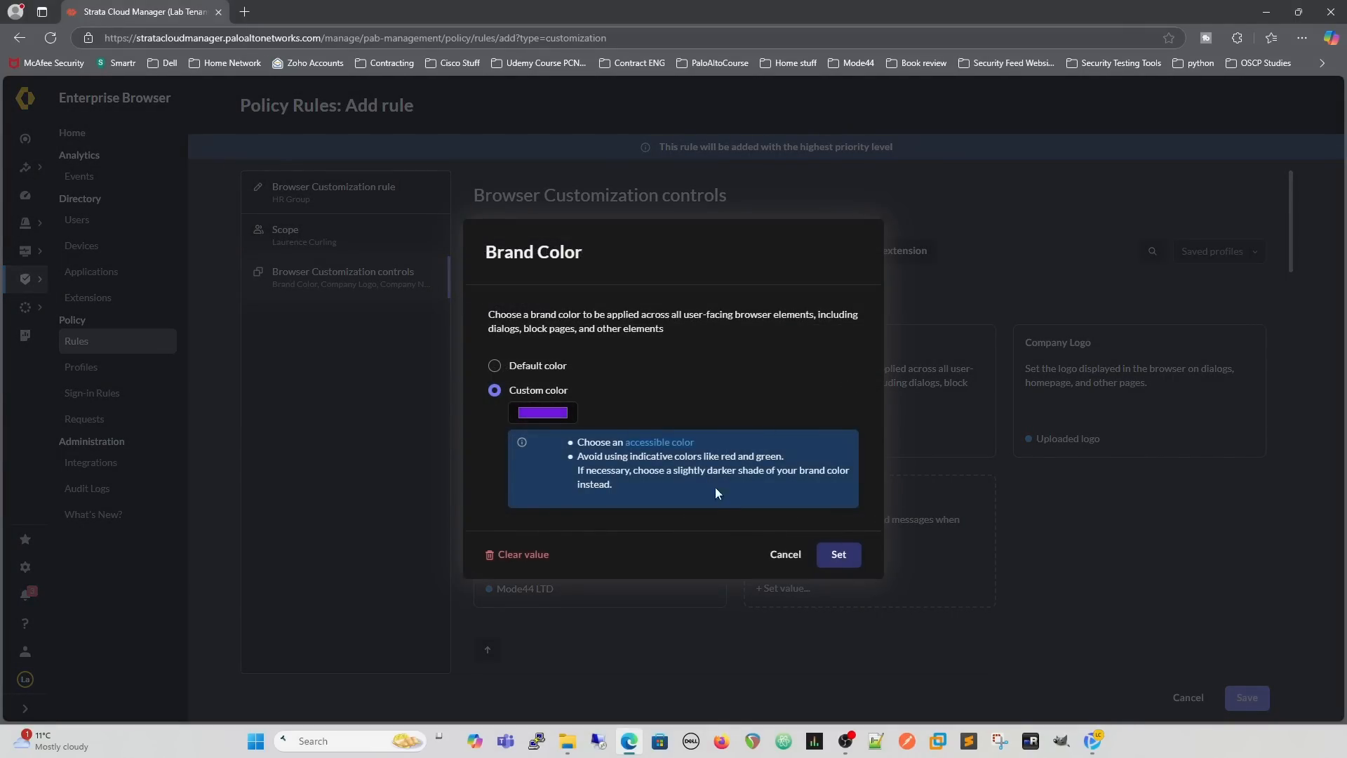
left_click(542, 412)
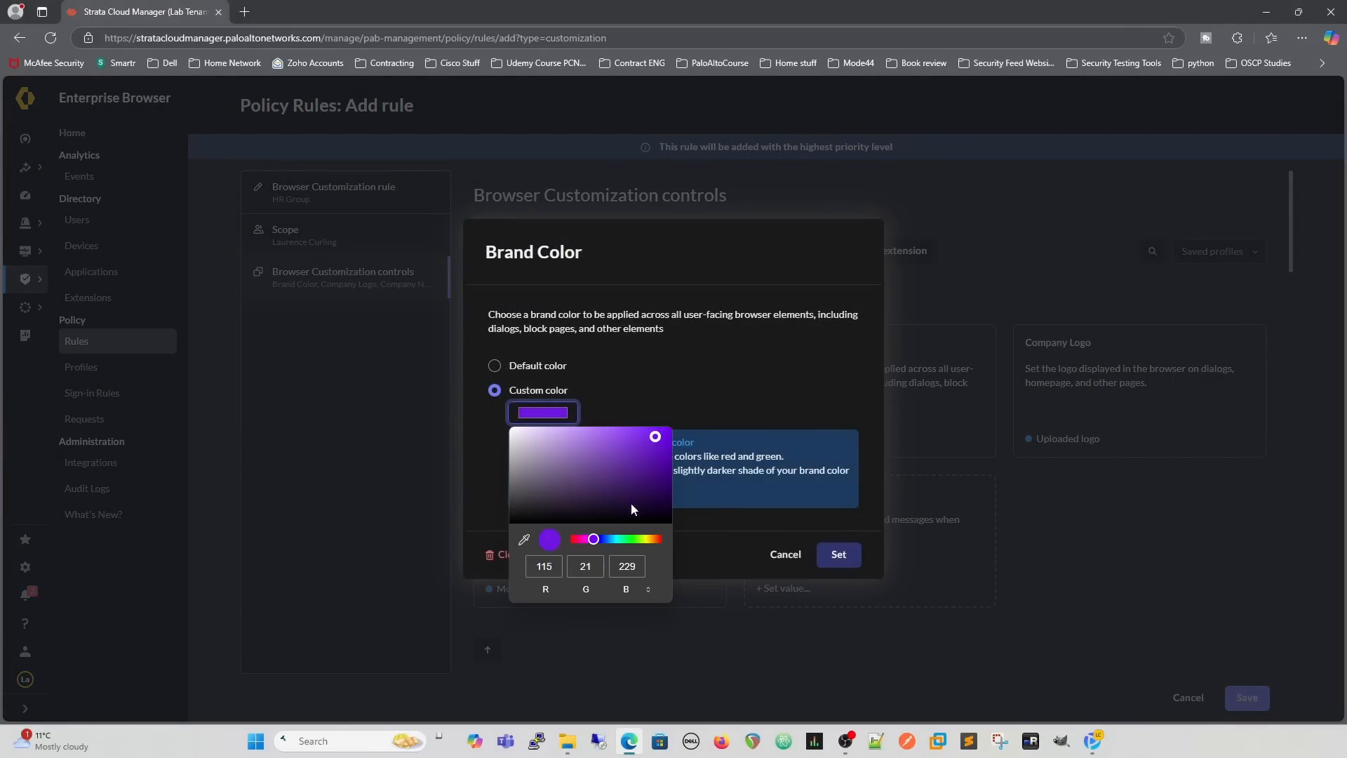
left_click(573, 538)
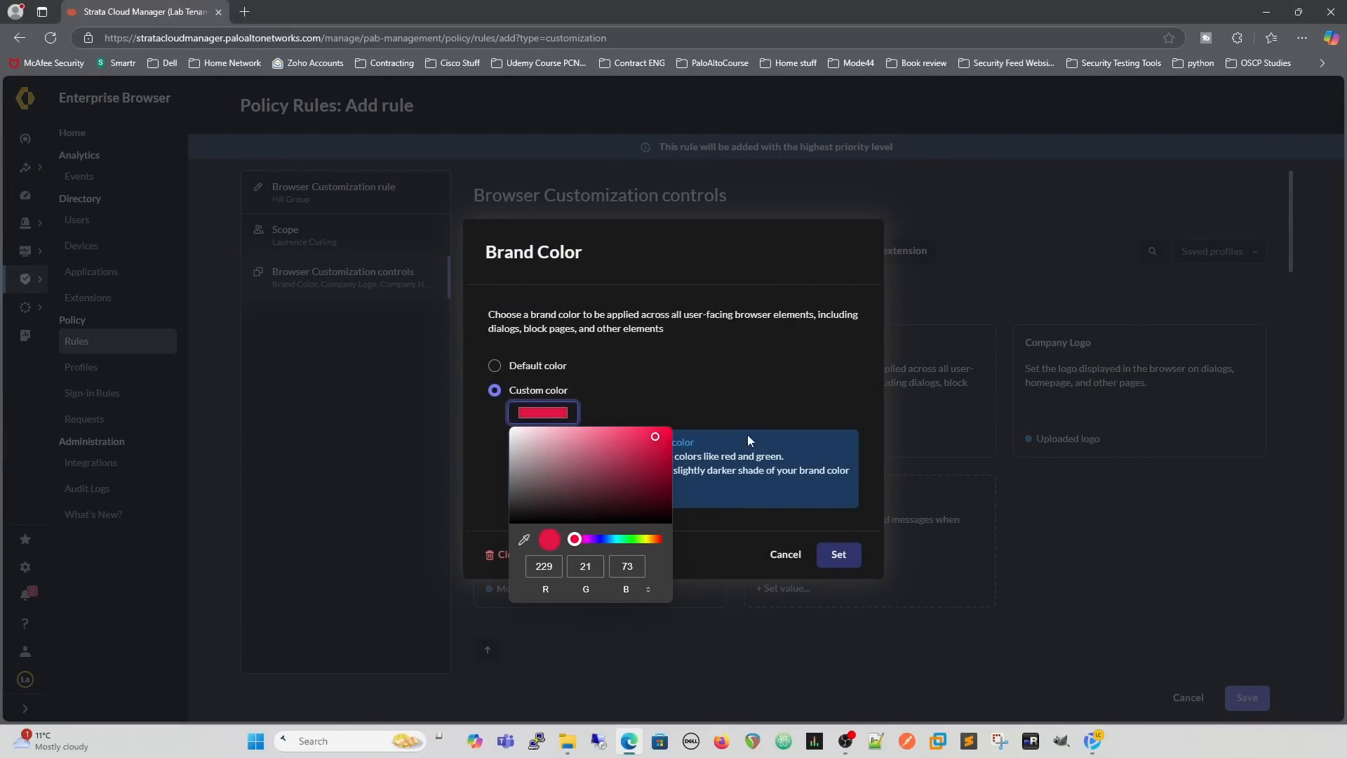
left_click(748, 397)
left_click(838, 555)
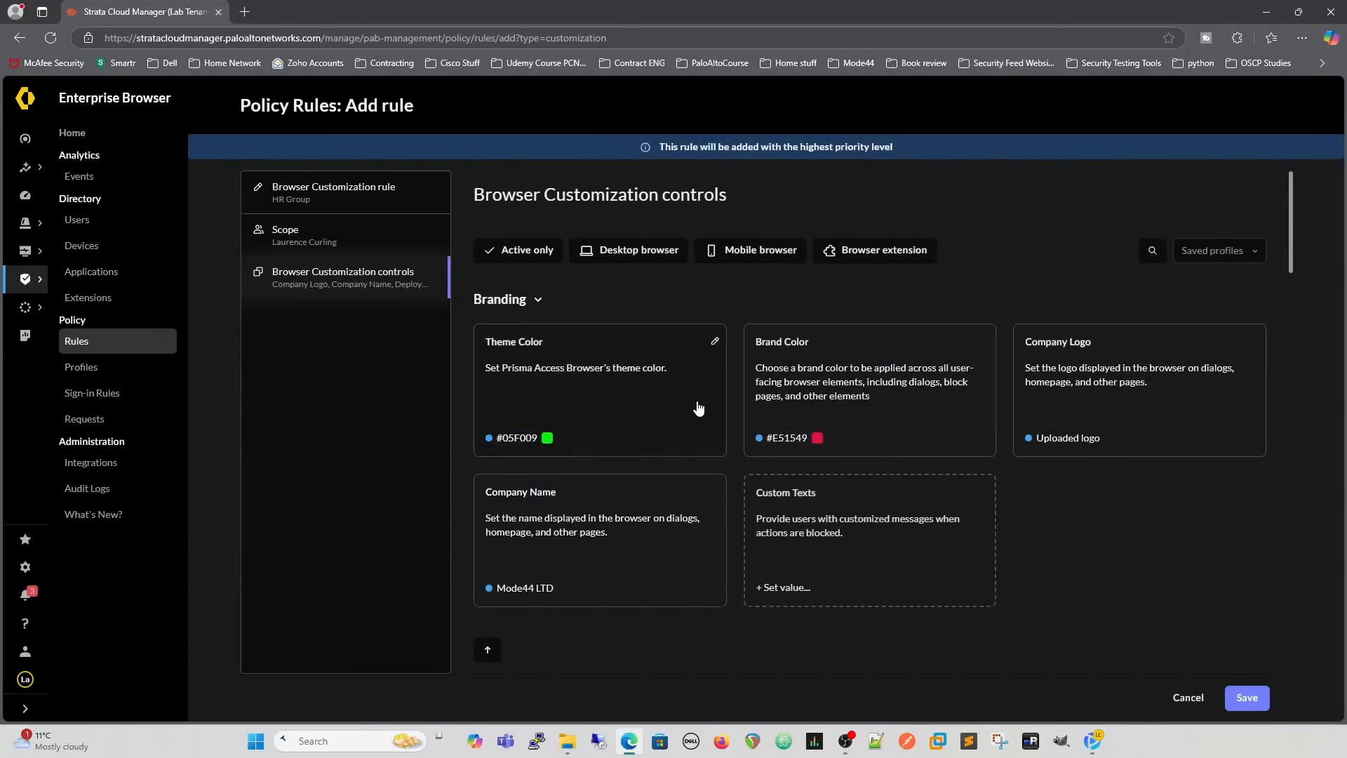
Set the HR Group rule's Incognito control to Allow.
scroll(697, 407, "down", 10)
scroll(697, 407, "down", 1)
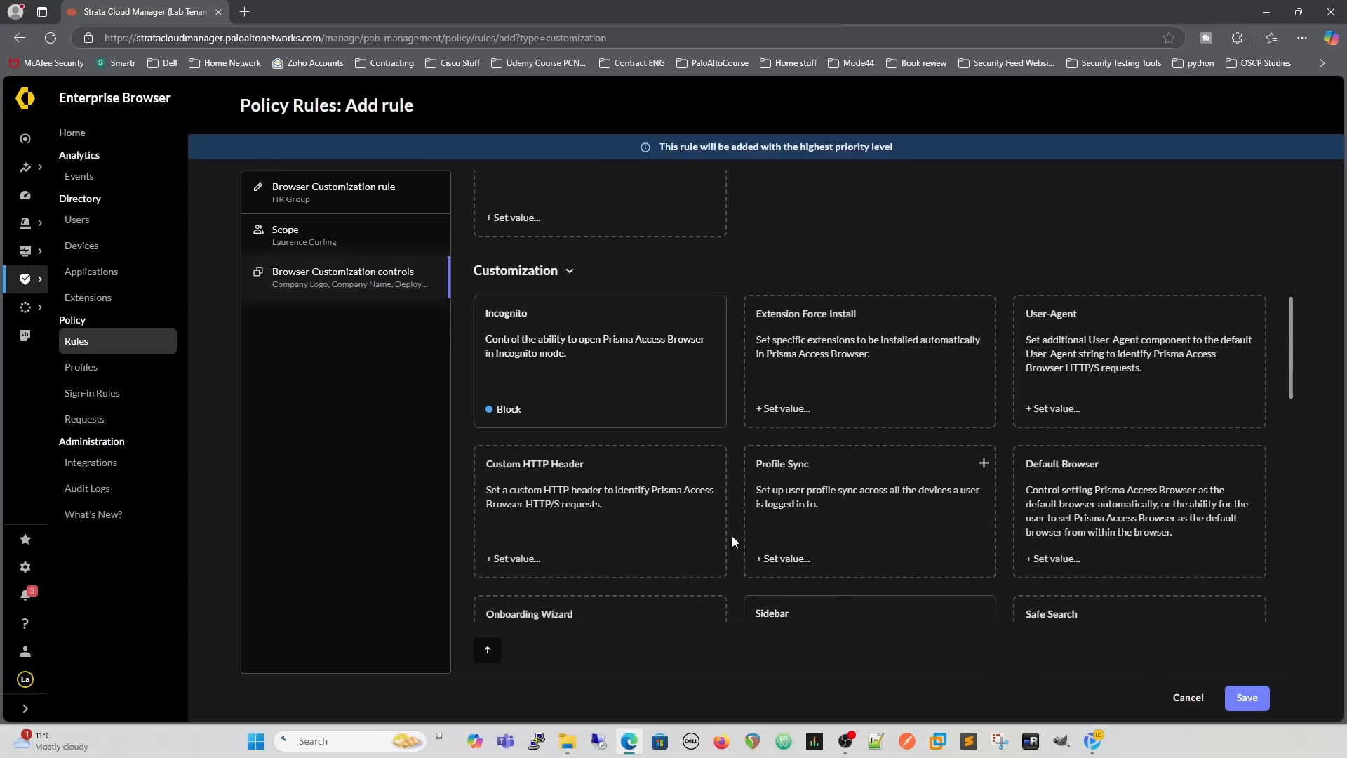
left_click(533, 384)
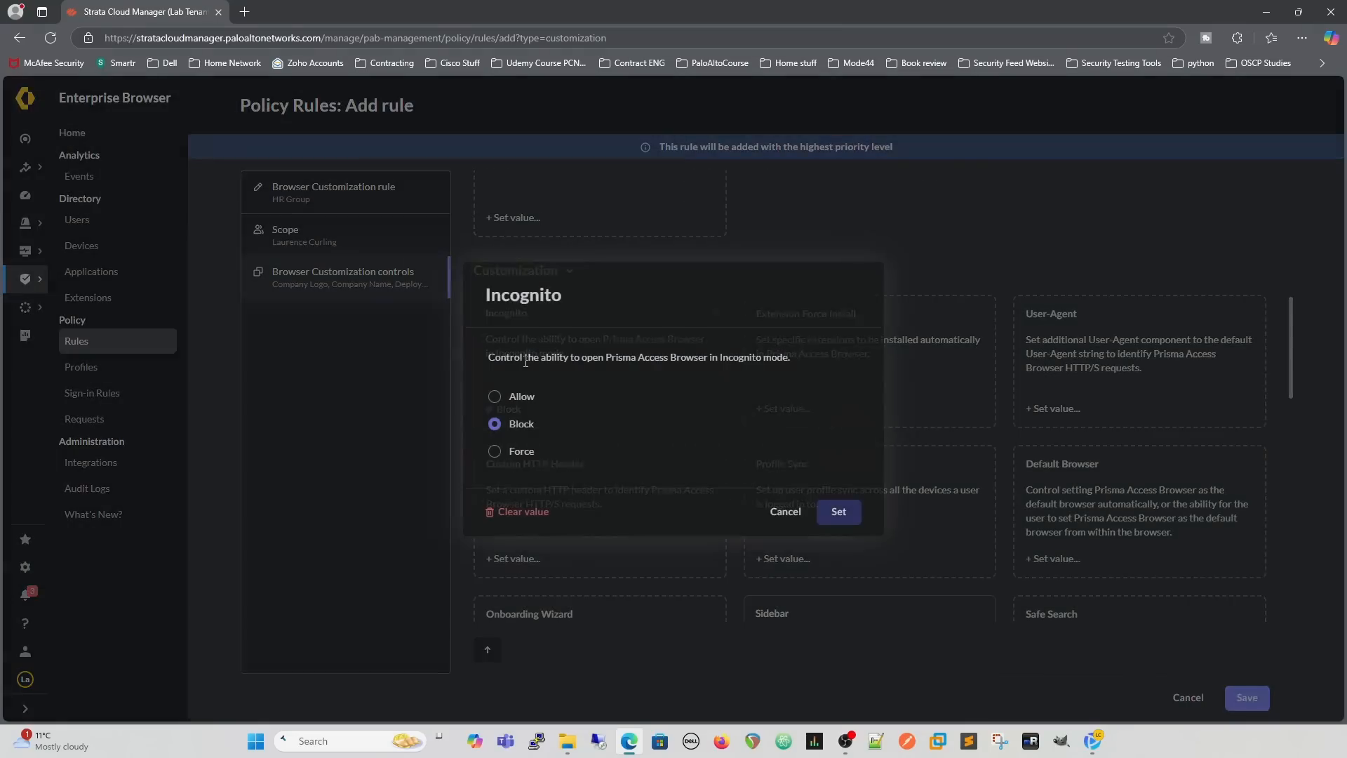
left_click(494, 396)
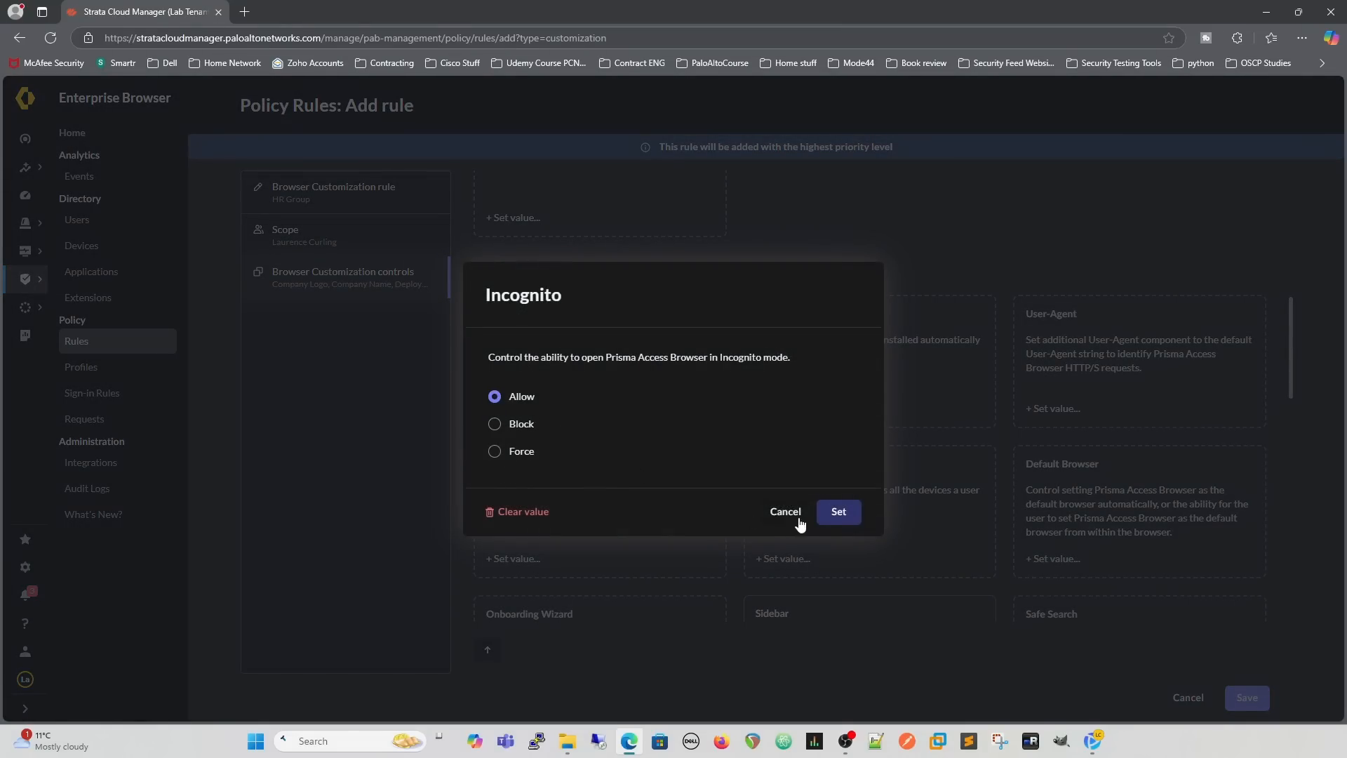
left_click(831, 515)
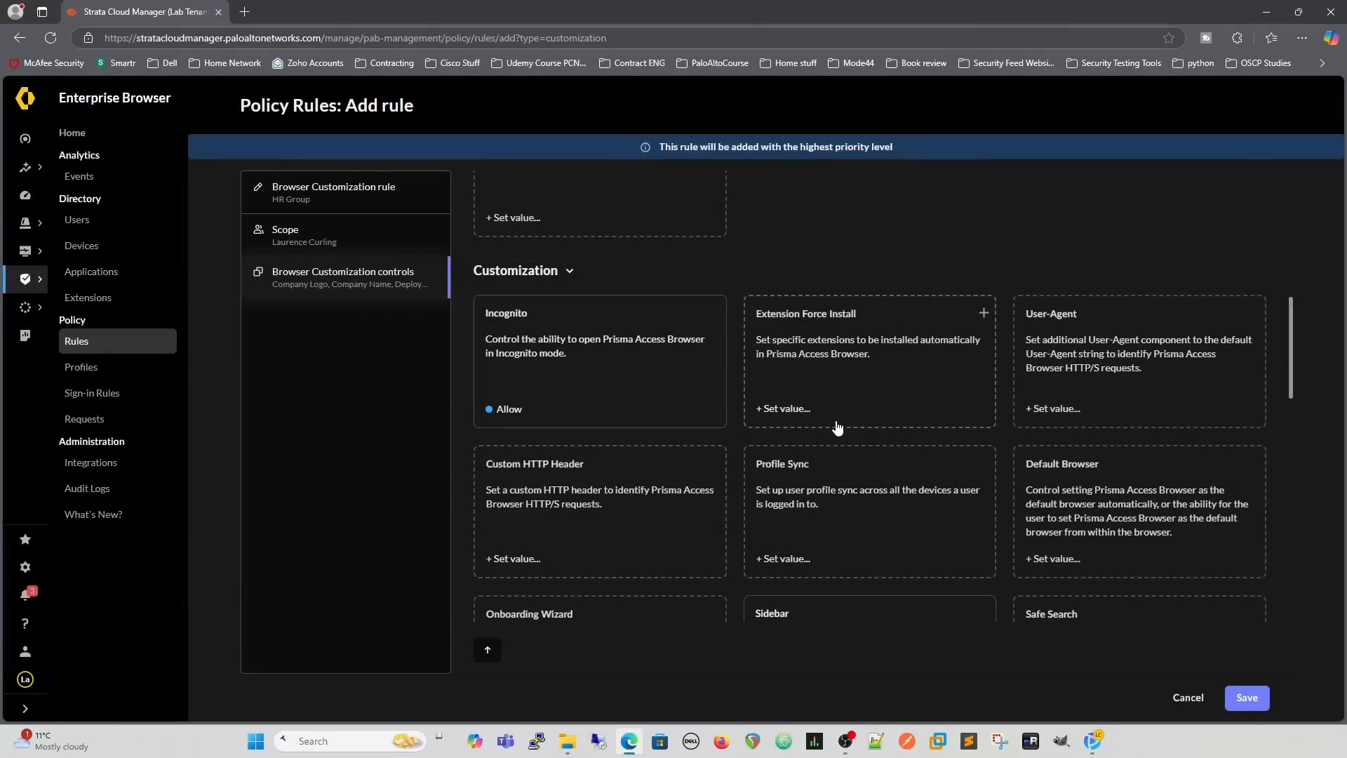
Review the remaining customization, routing, home page and upgrade controls, and save the HR Group rule.
scroll(869, 408, "down", 3)
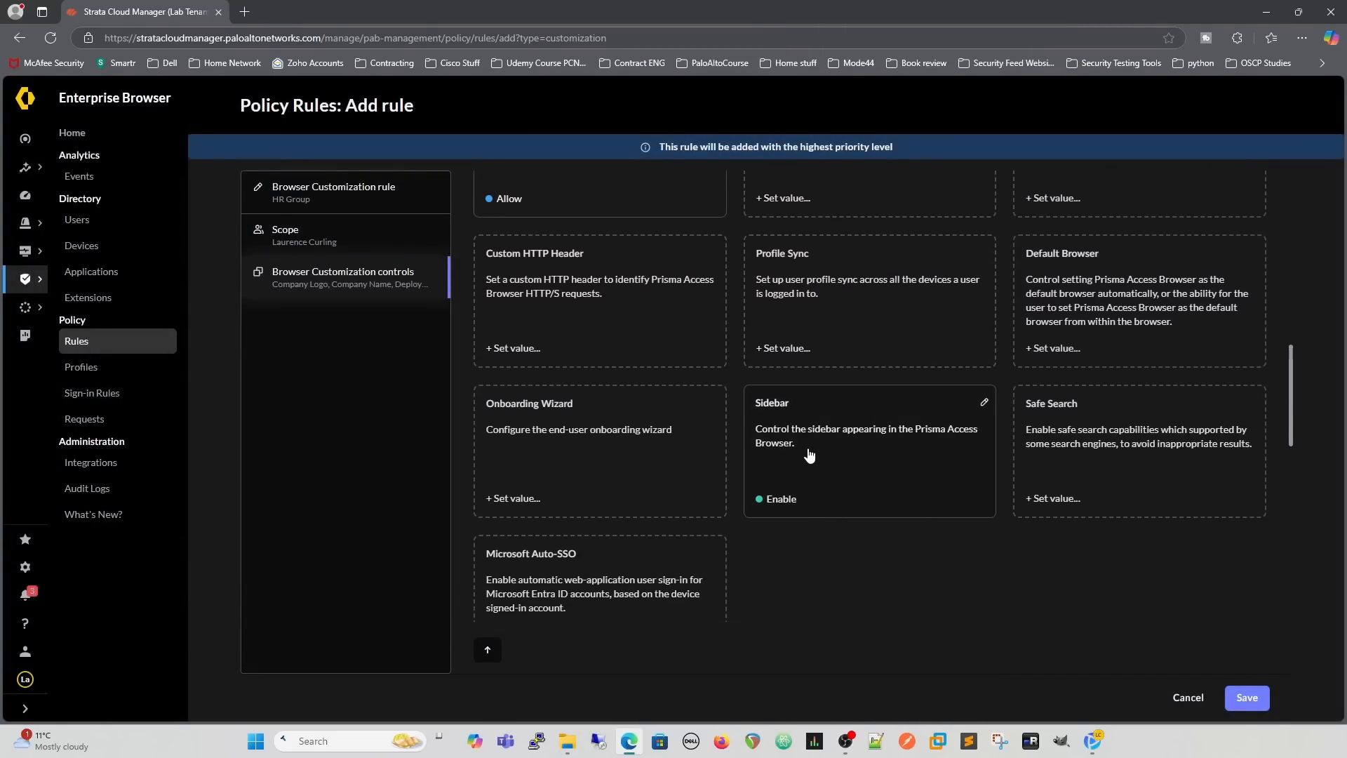
scroll(808, 455, "down", 5)
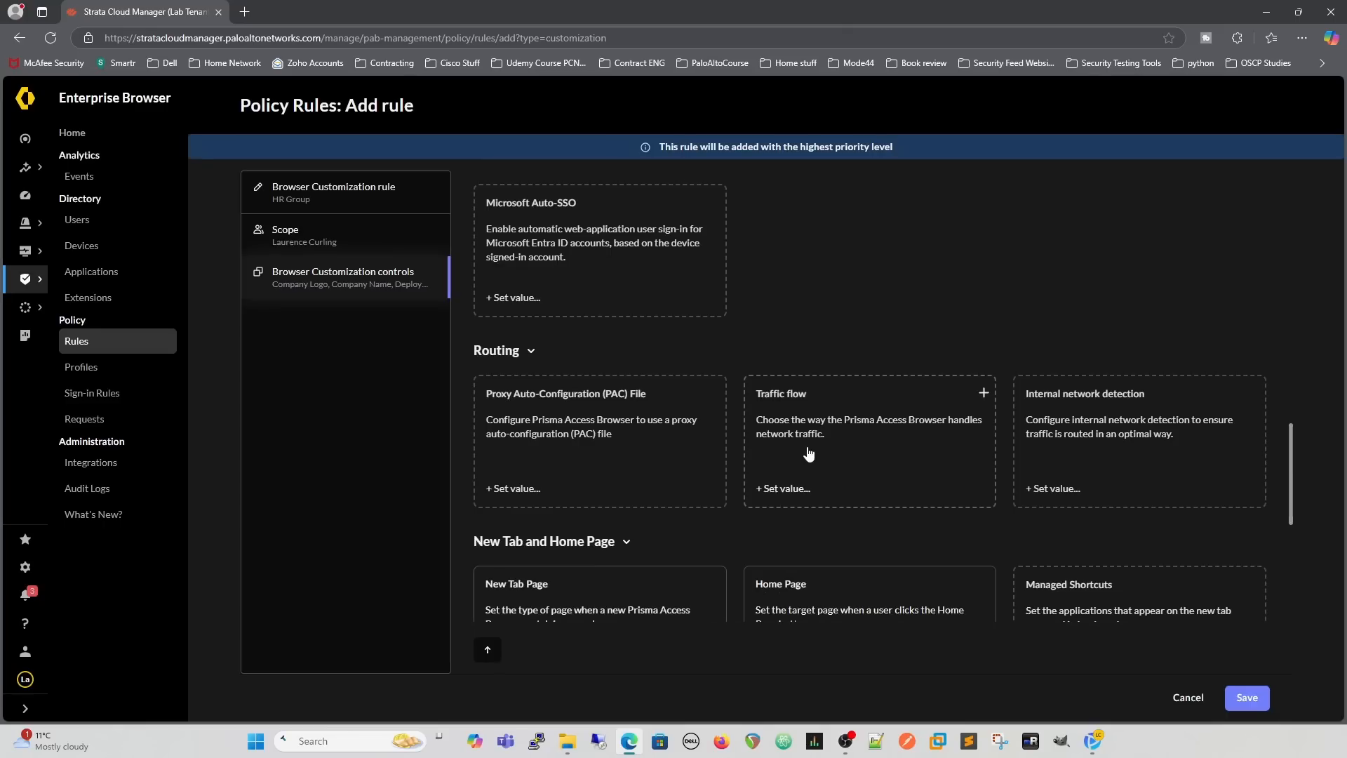
scroll(808, 455, "down", 5)
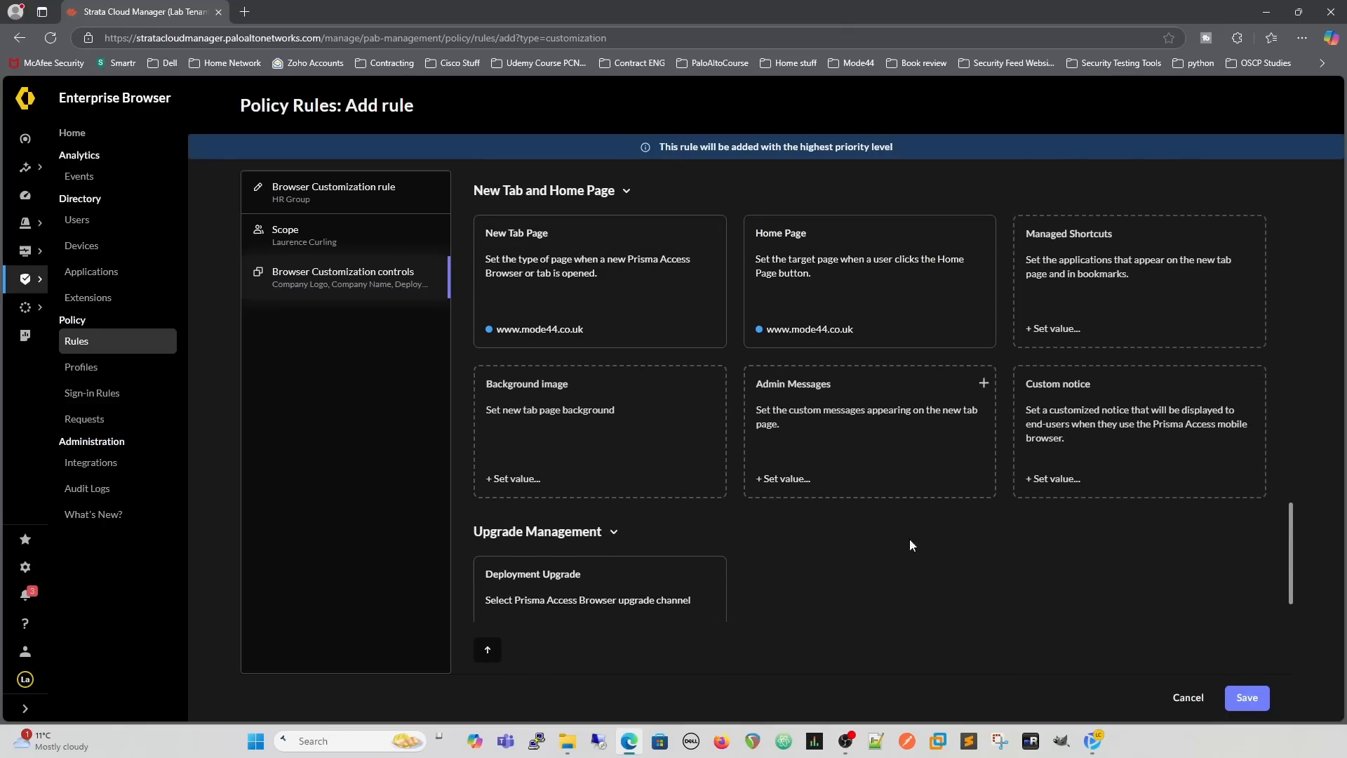
scroll(909, 537, "down", 1)
scroll(890, 545, "up", 1)
scroll(890, 545, "down", 1)
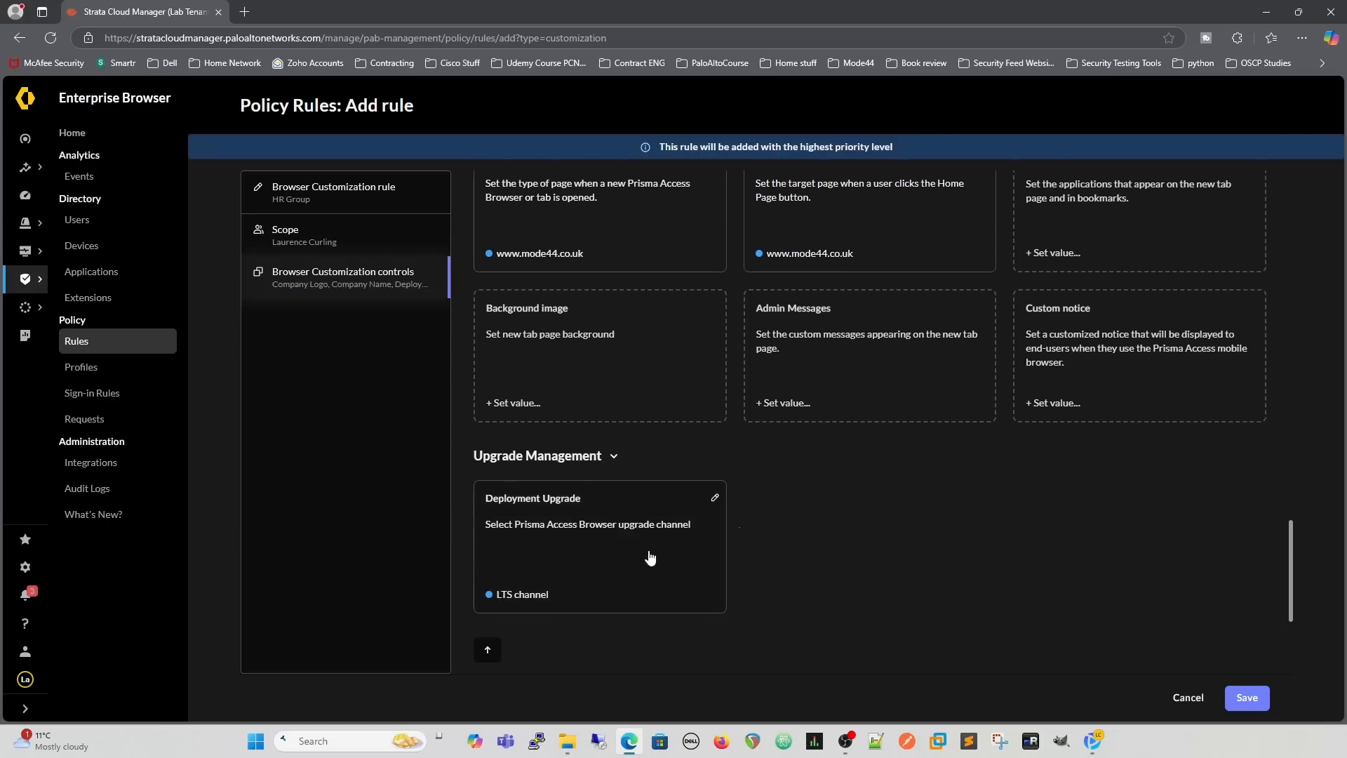
left_click(1234, 697)
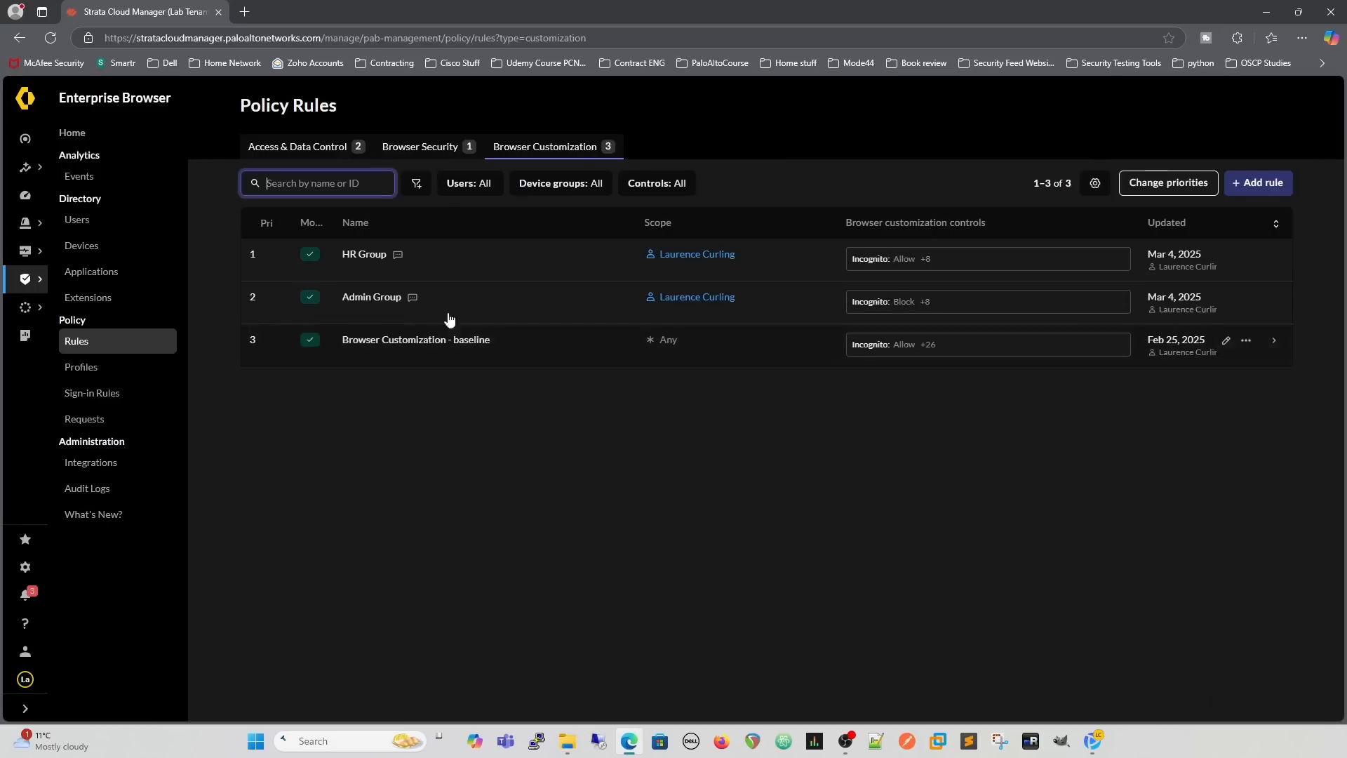
Edit the HR Group rule's scope to apply to user one instead of the currently assigned user, and save the rule.
left_click(692, 256)
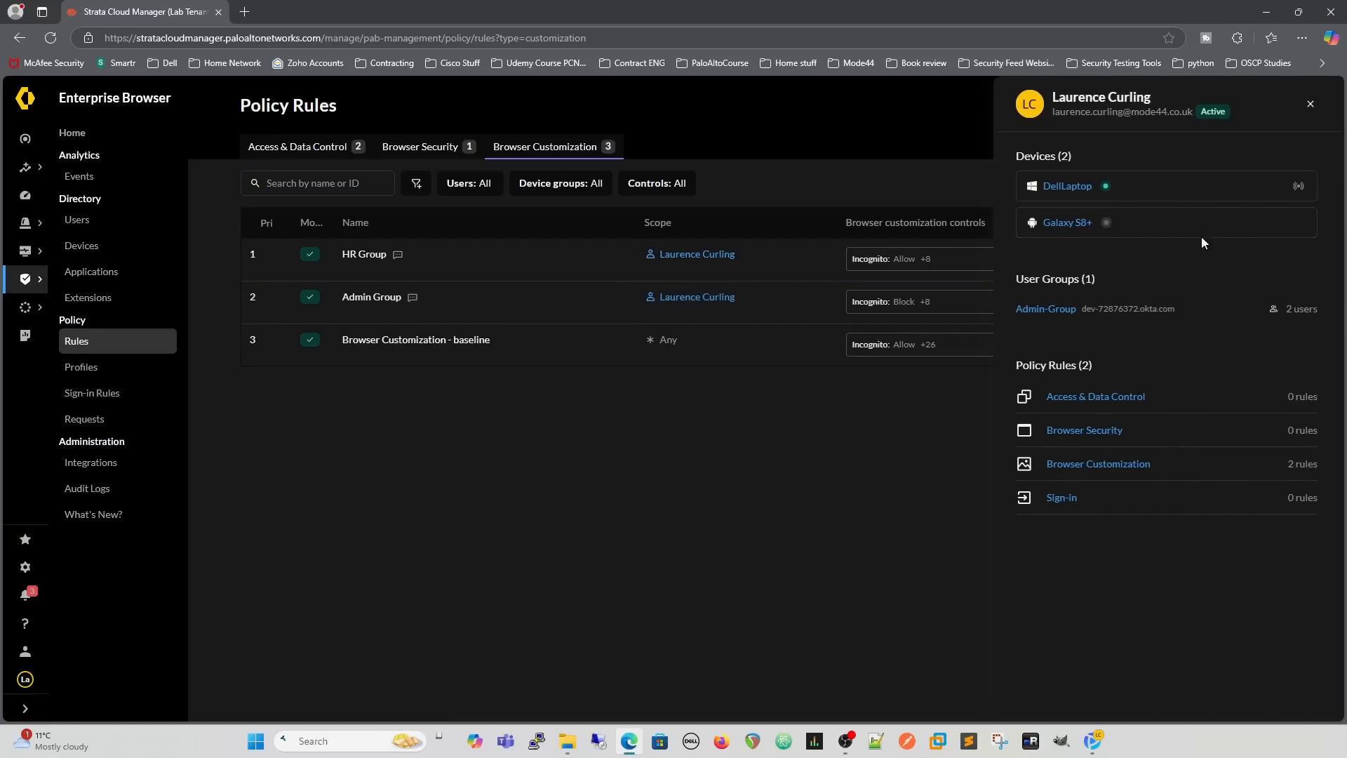
left_click(1310, 104)
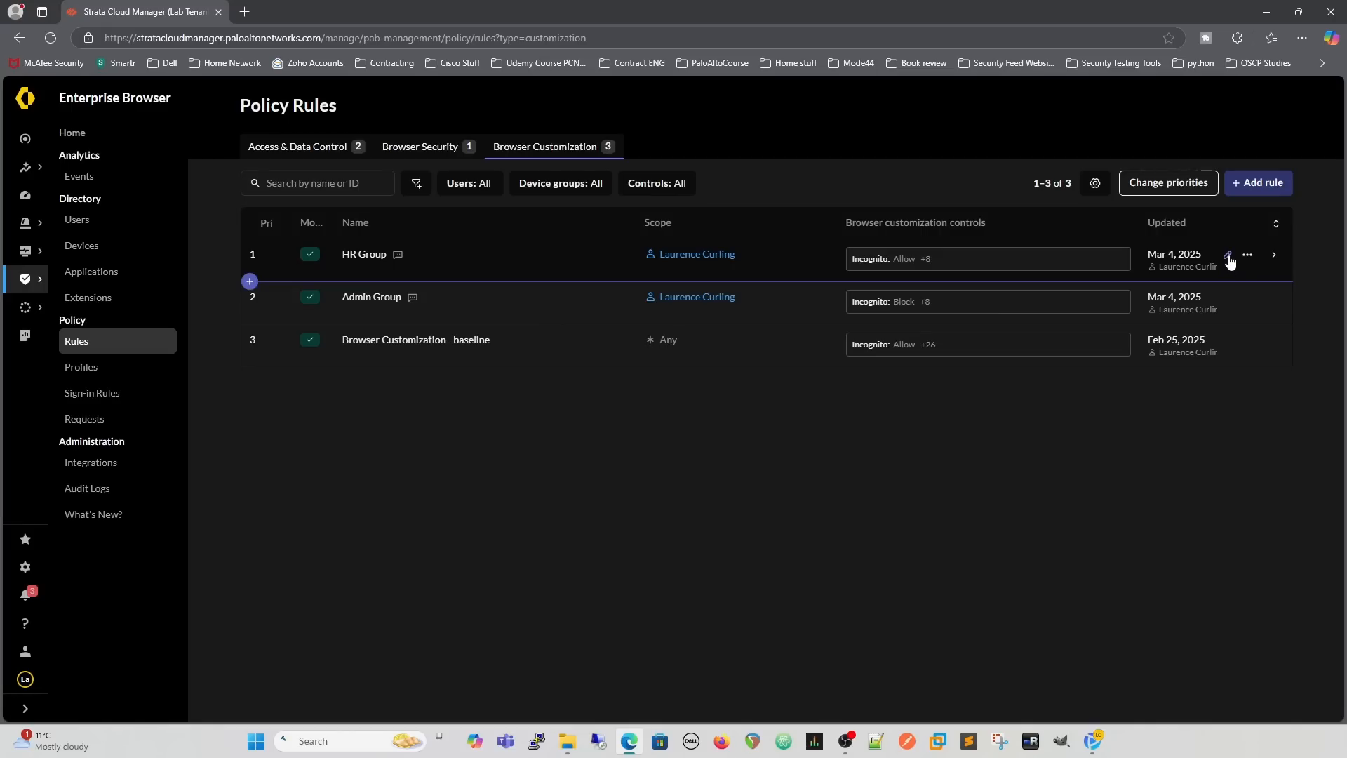
left_click(1228, 256)
left_click(308, 209)
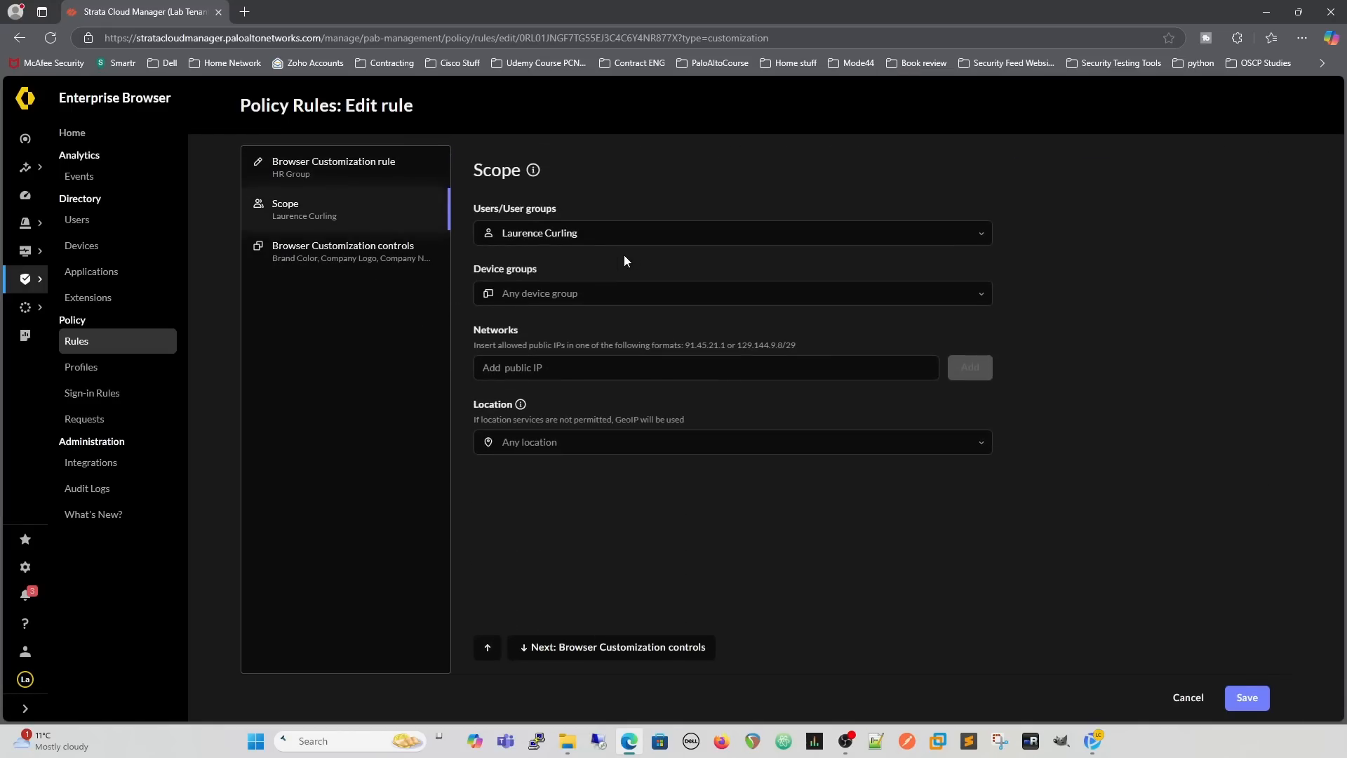
left_click(979, 239)
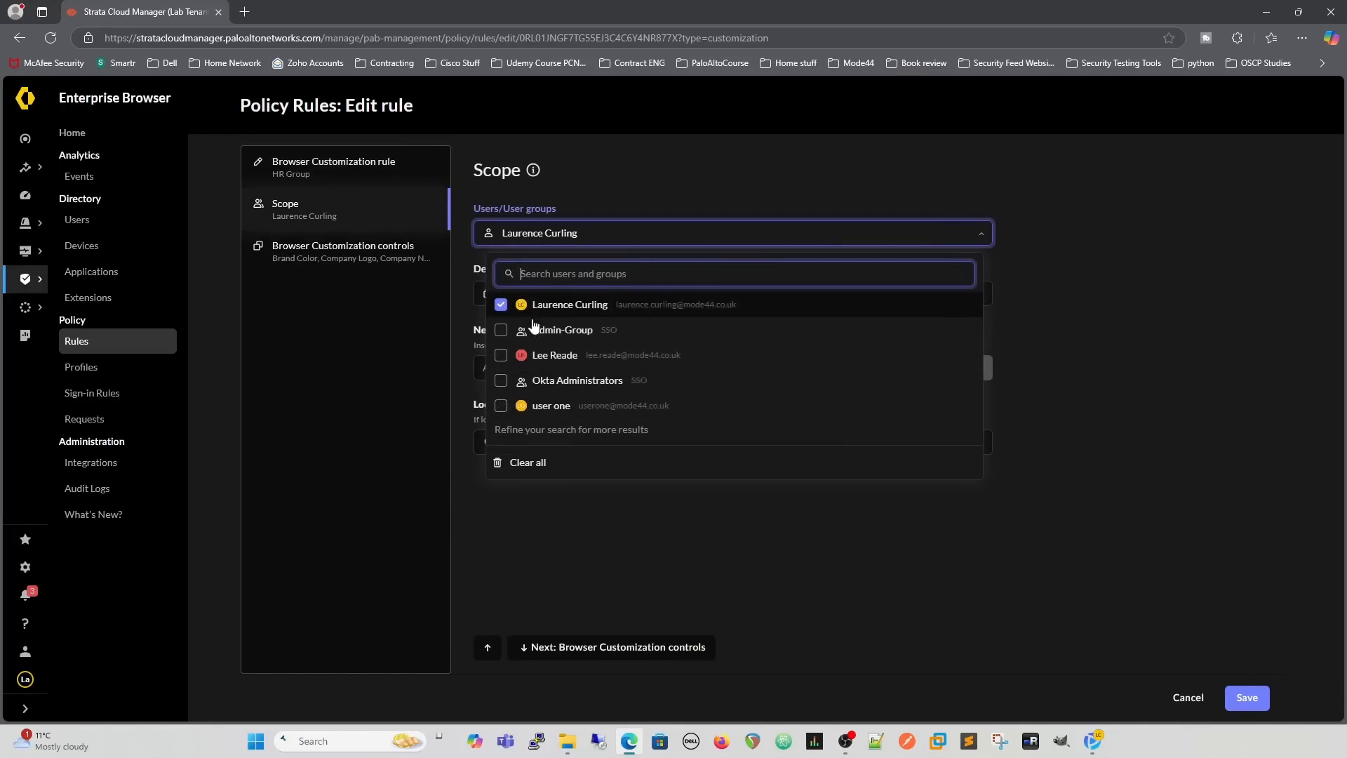
left_click(501, 406)
left_click(500, 305)
left_click(1083, 383)
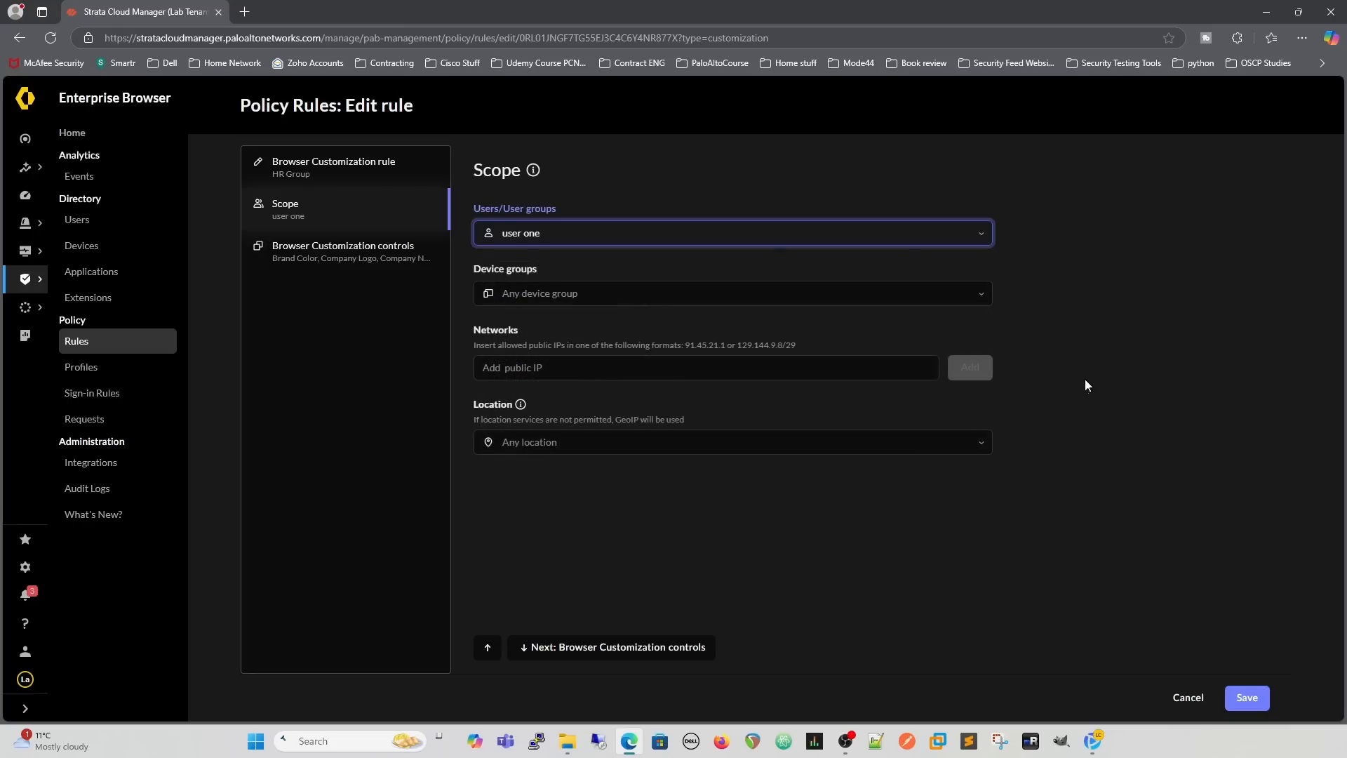
left_click(1260, 701)
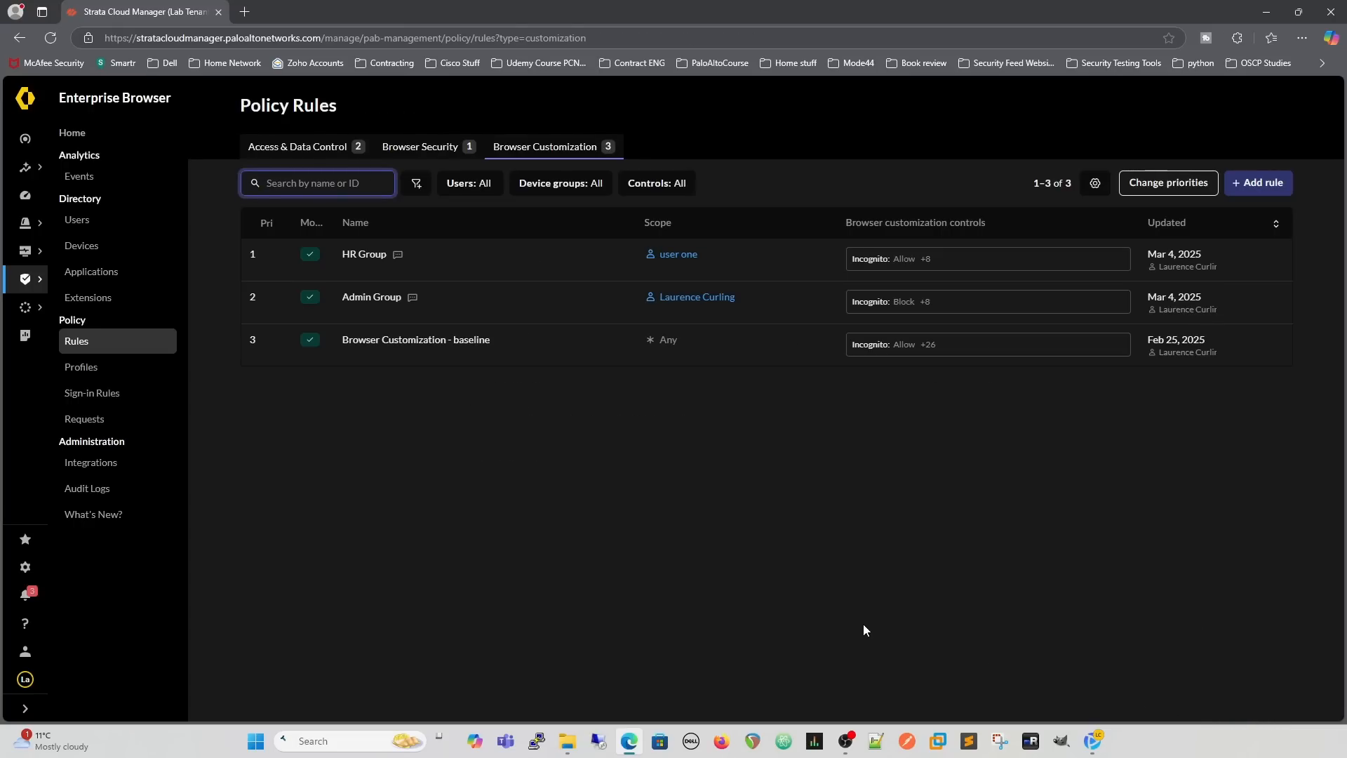
Switch to Prisma Access Browser and open the user one profile from the profile manager.
left_click(1093, 740)
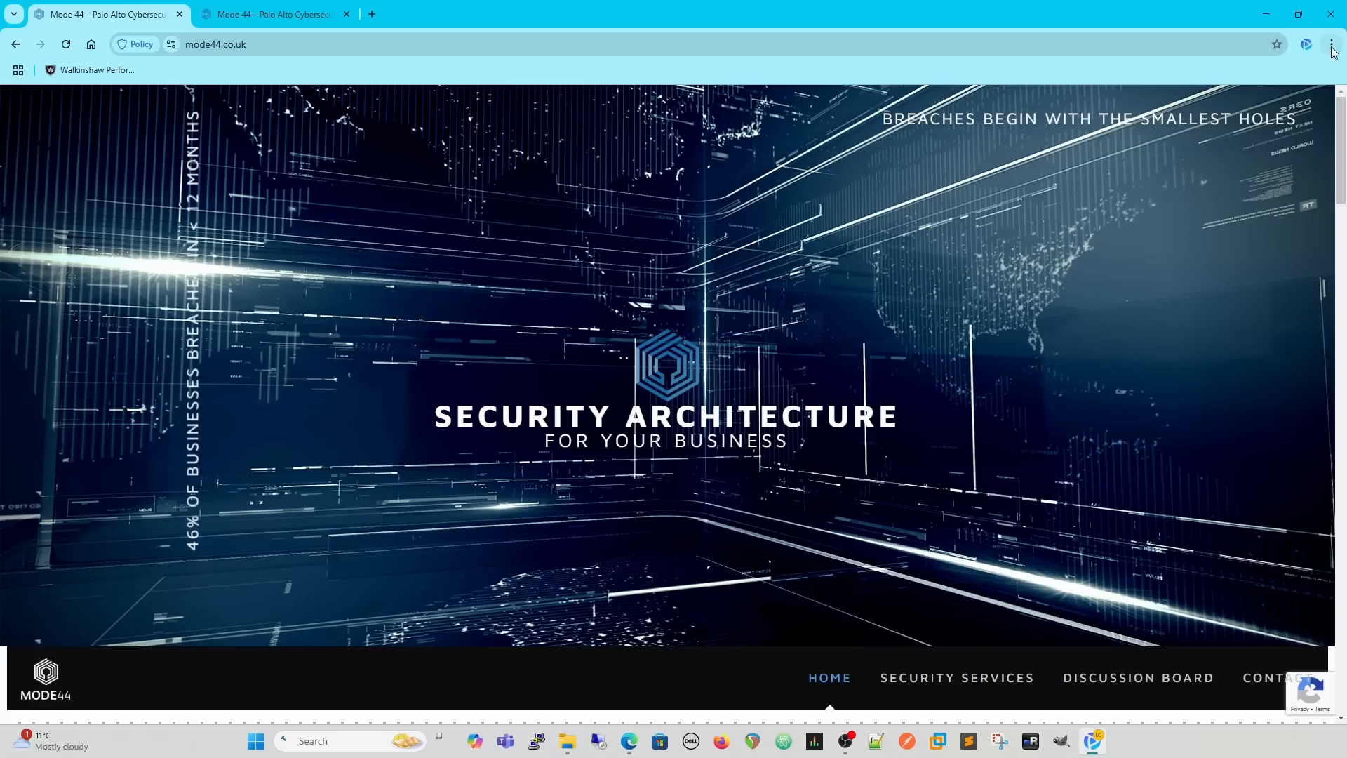
left_click(1306, 44)
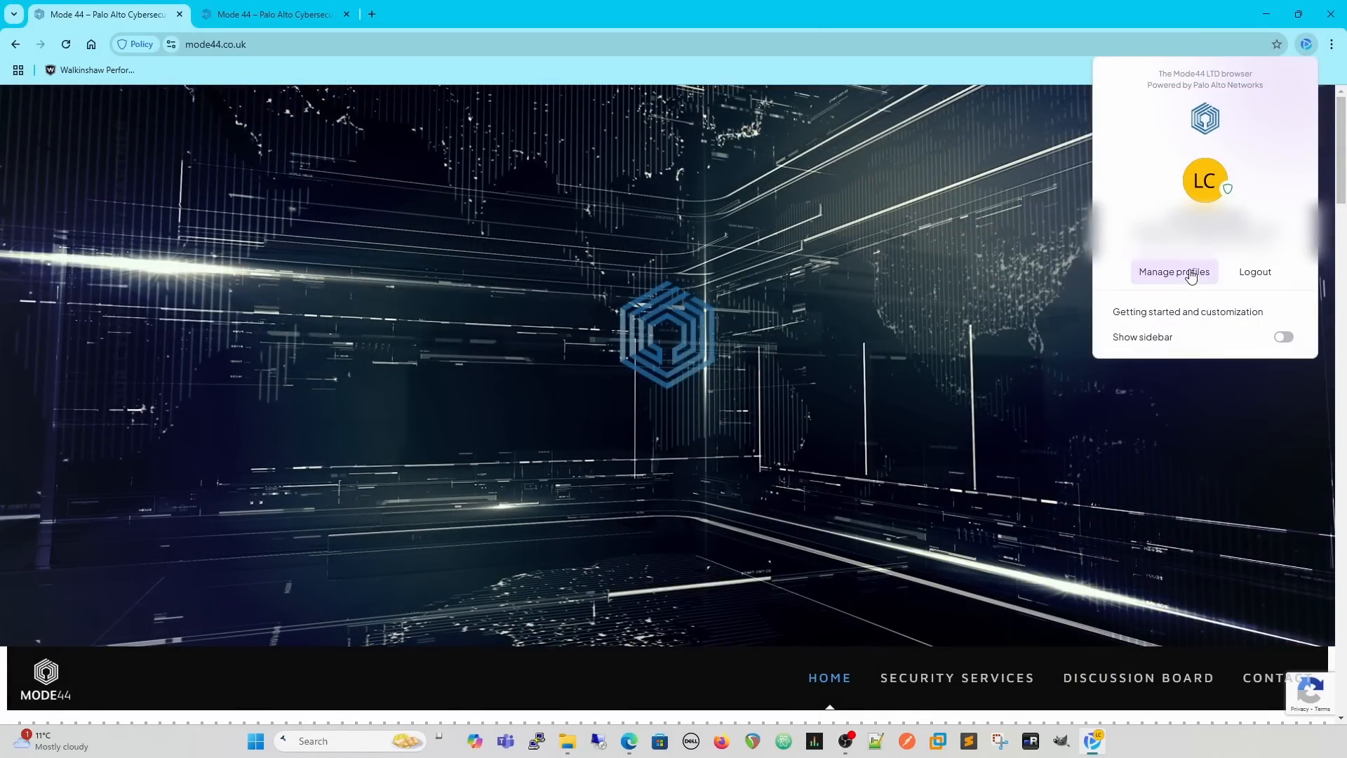
left_click(1190, 273)
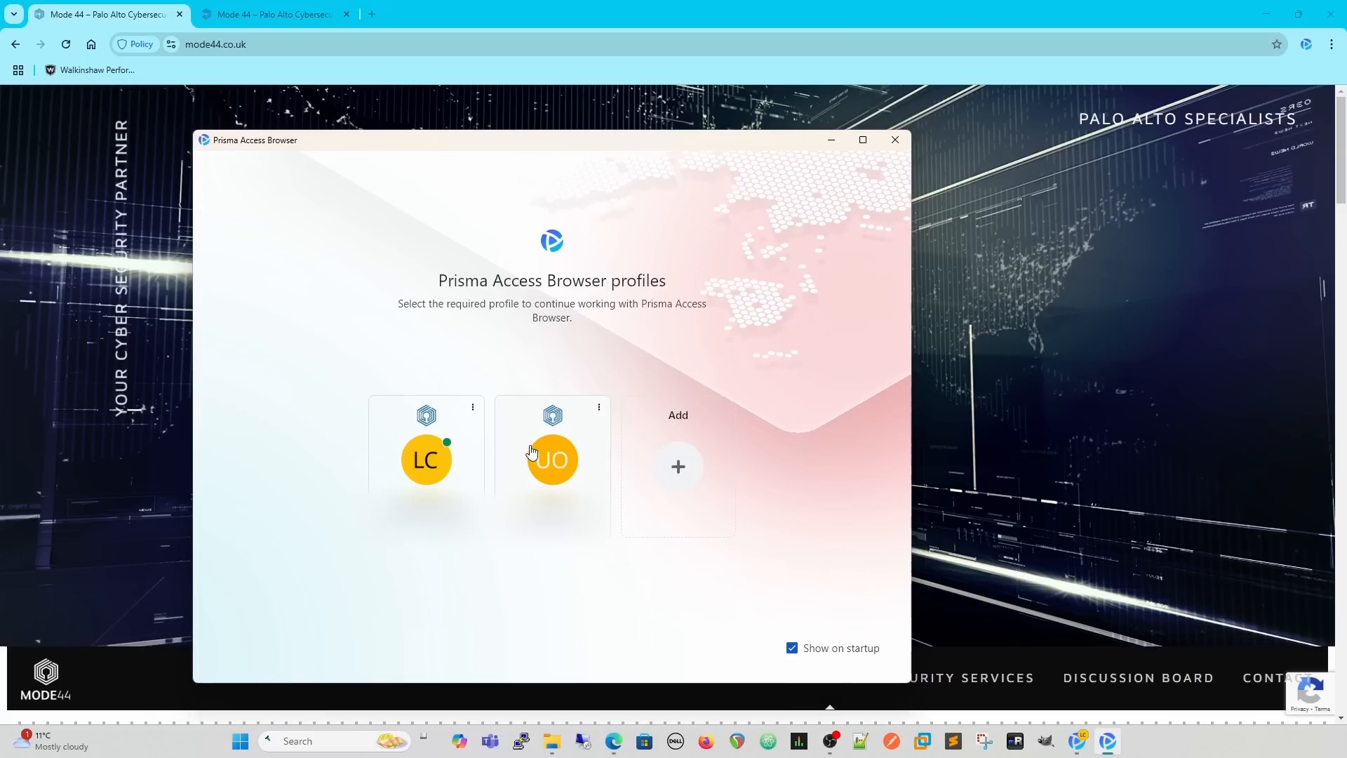
left_click(563, 459)
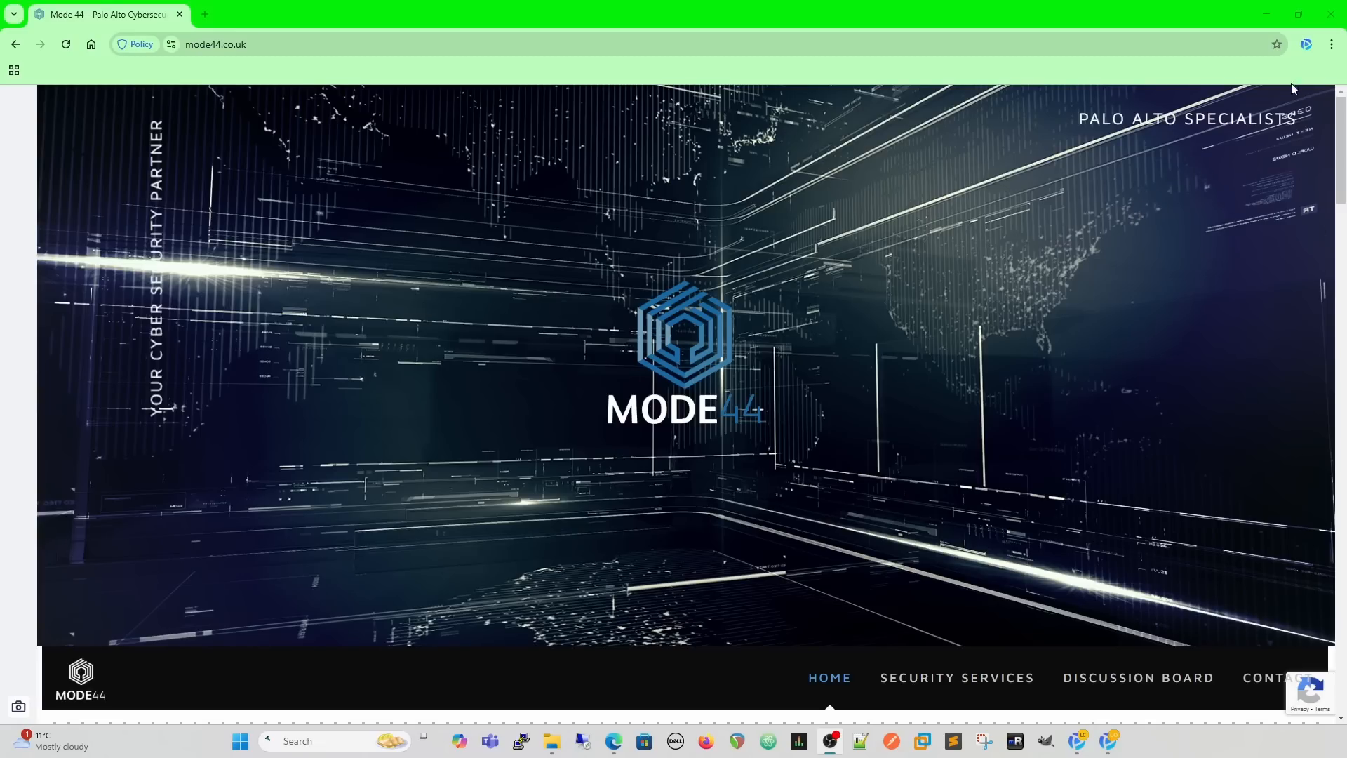
Check the profile's branding and sidebar setting, and whether a new Incognito window is offered.
left_click(1302, 46)
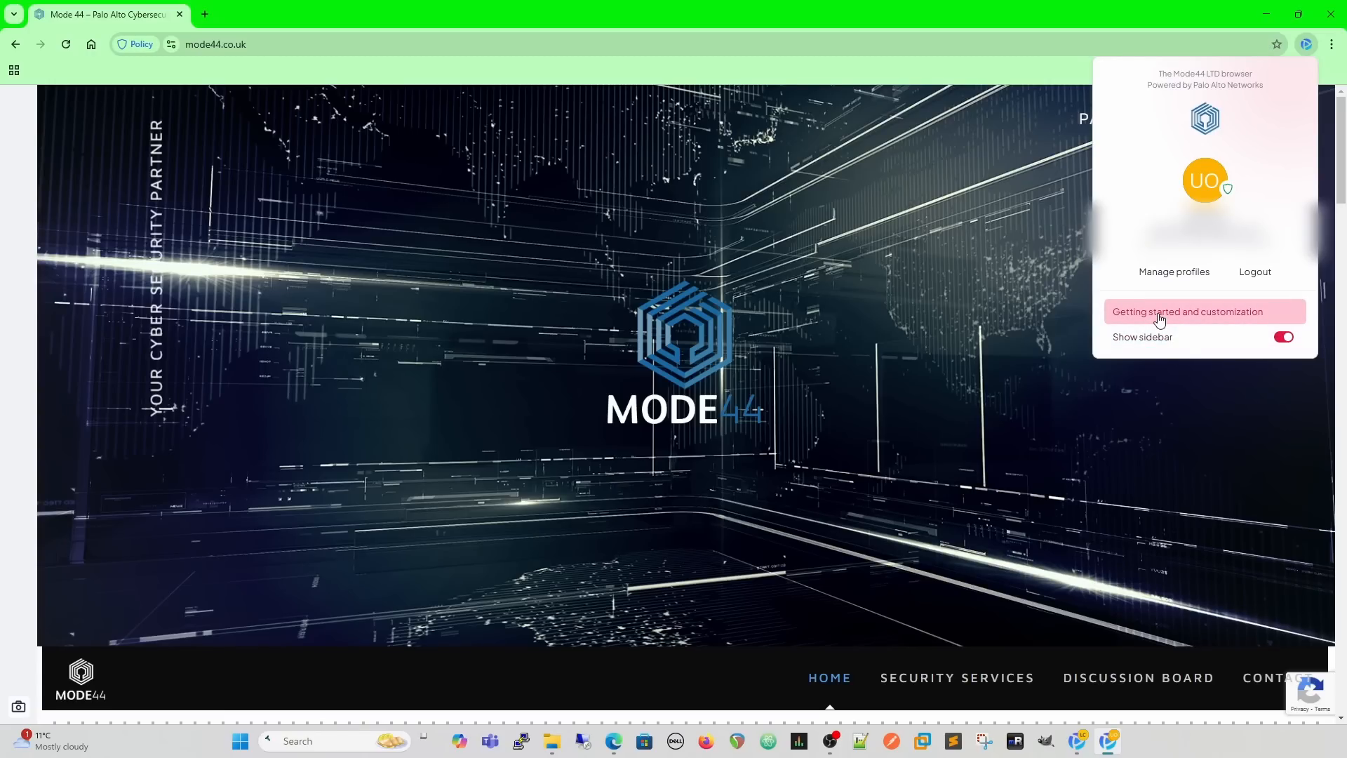
left_click(953, 293)
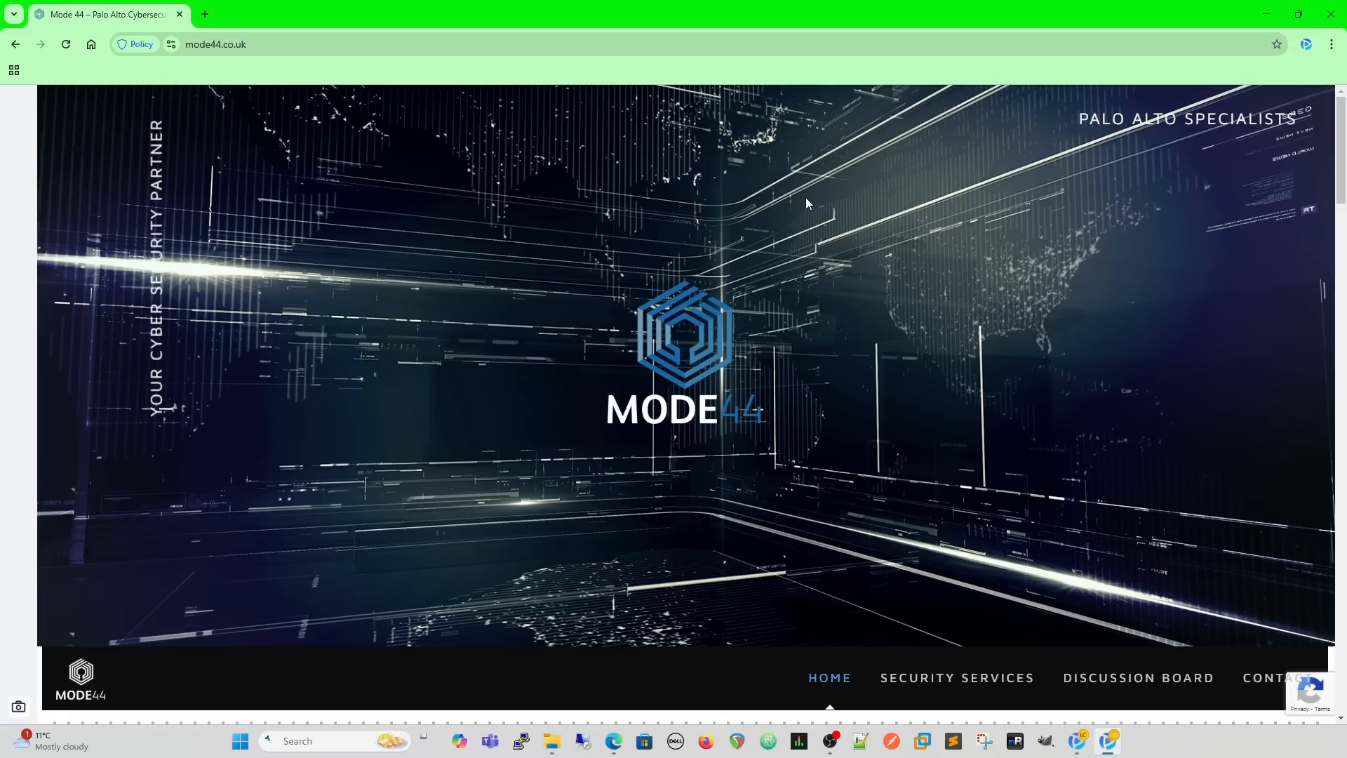
left_click(1331, 44)
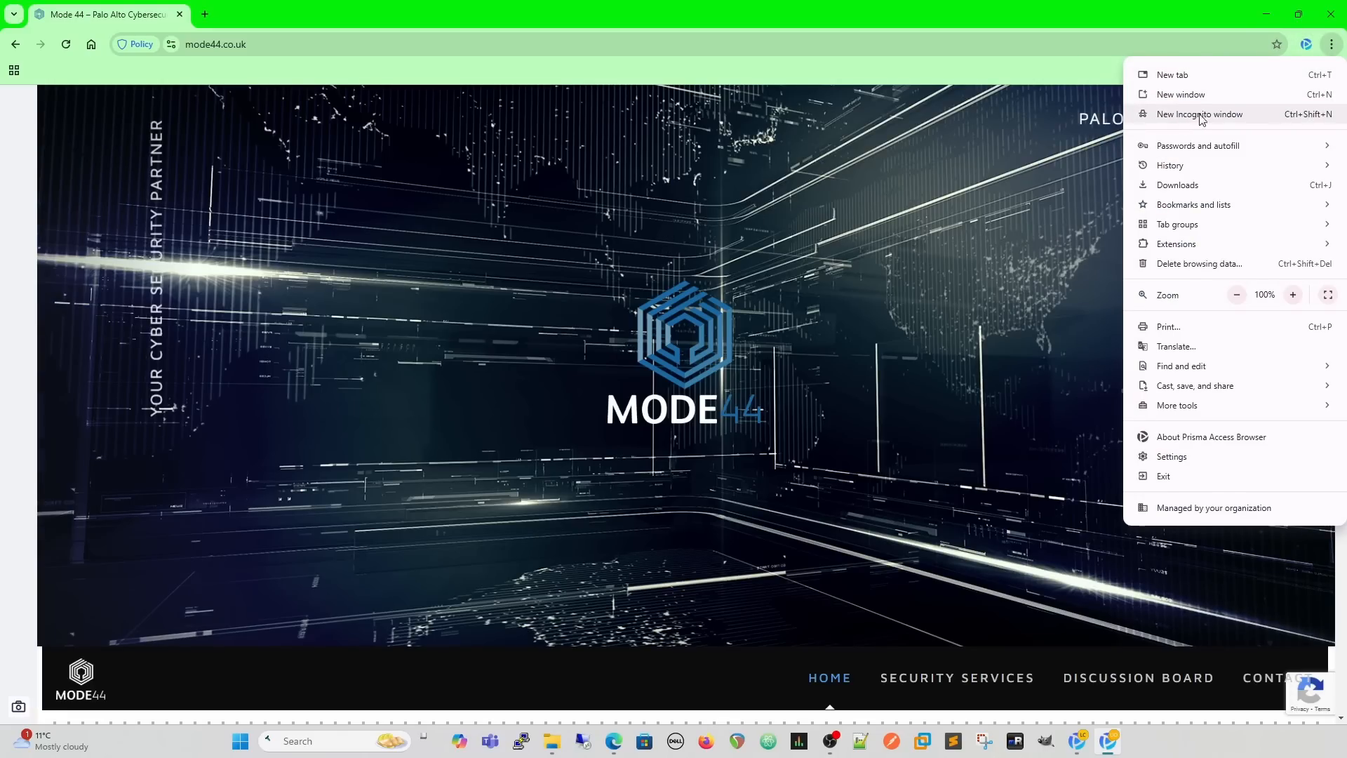
left_click(1069, 136)
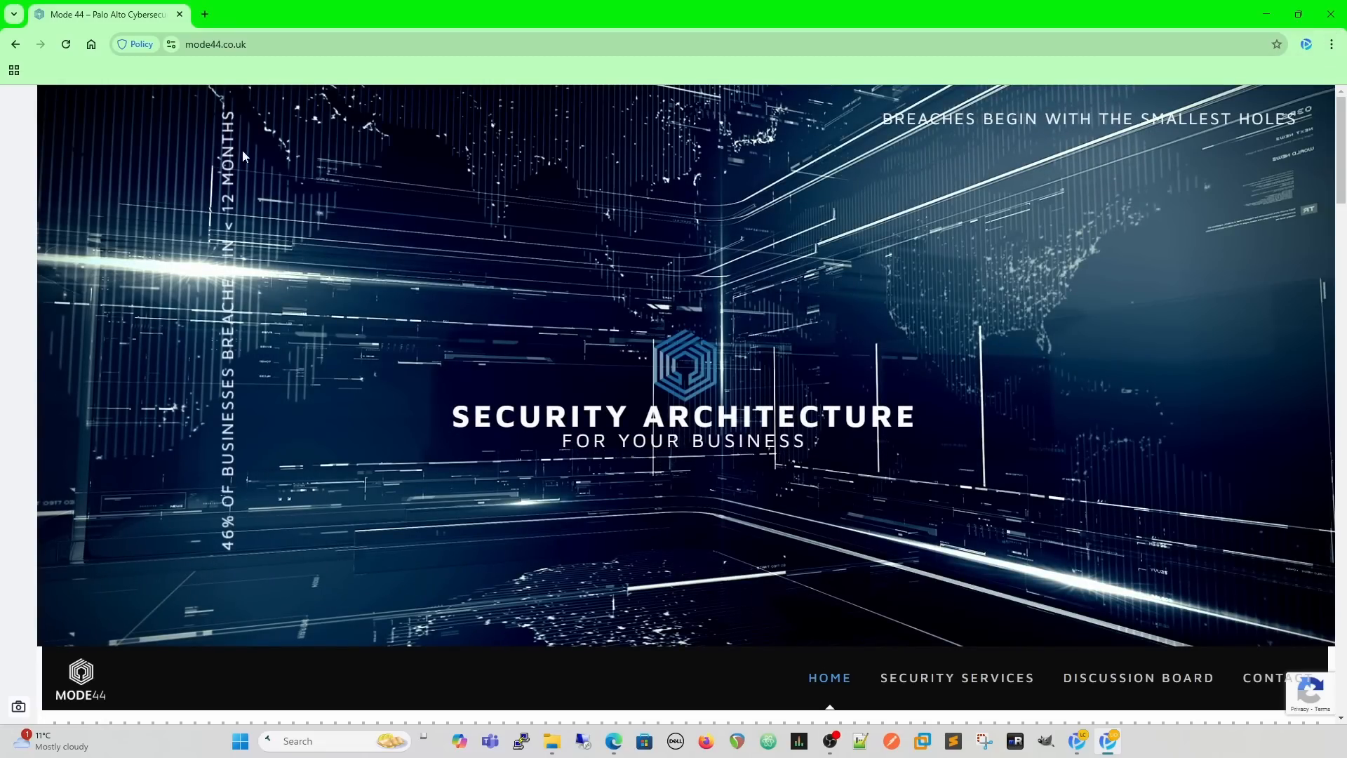
Examine the page's policy details for webpage, file, capture and clipboard restrictions.
left_click(138, 47)
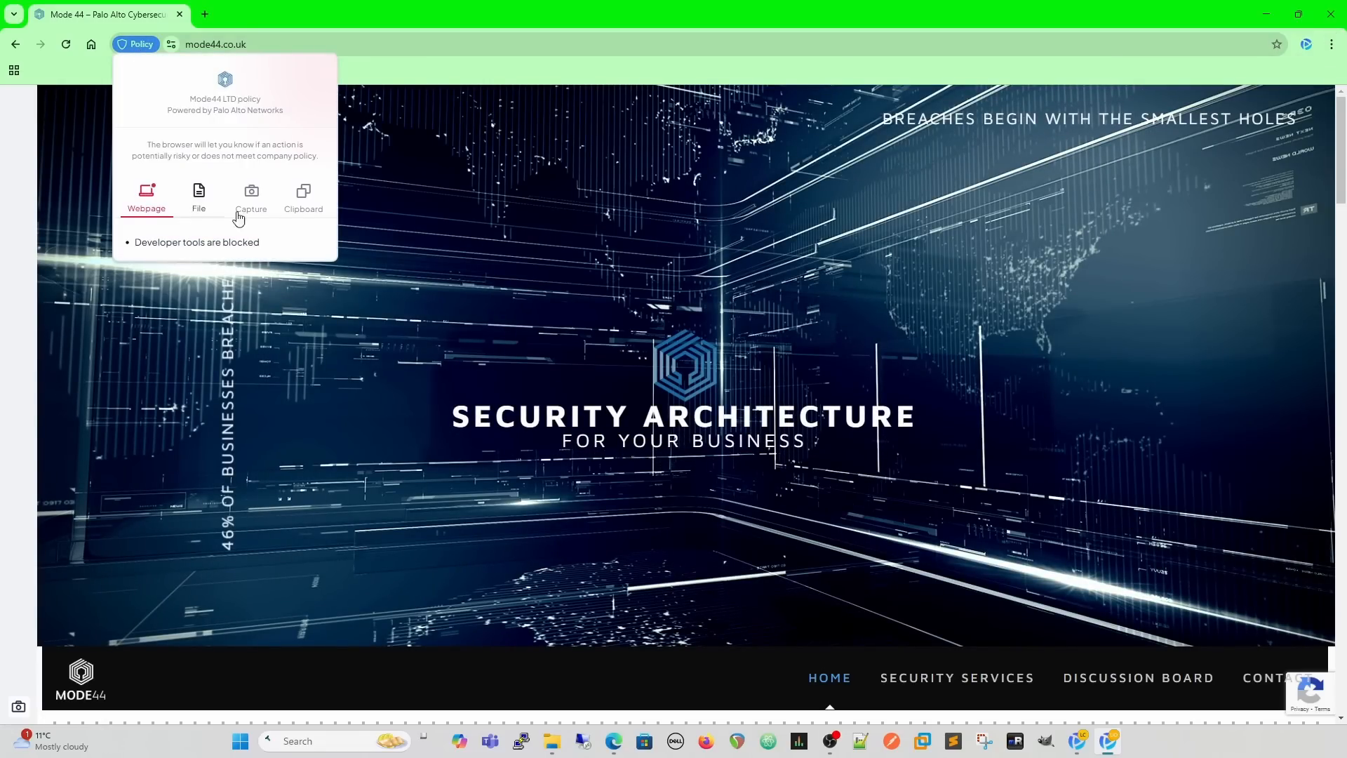
left_click(200, 203)
left_click(303, 199)
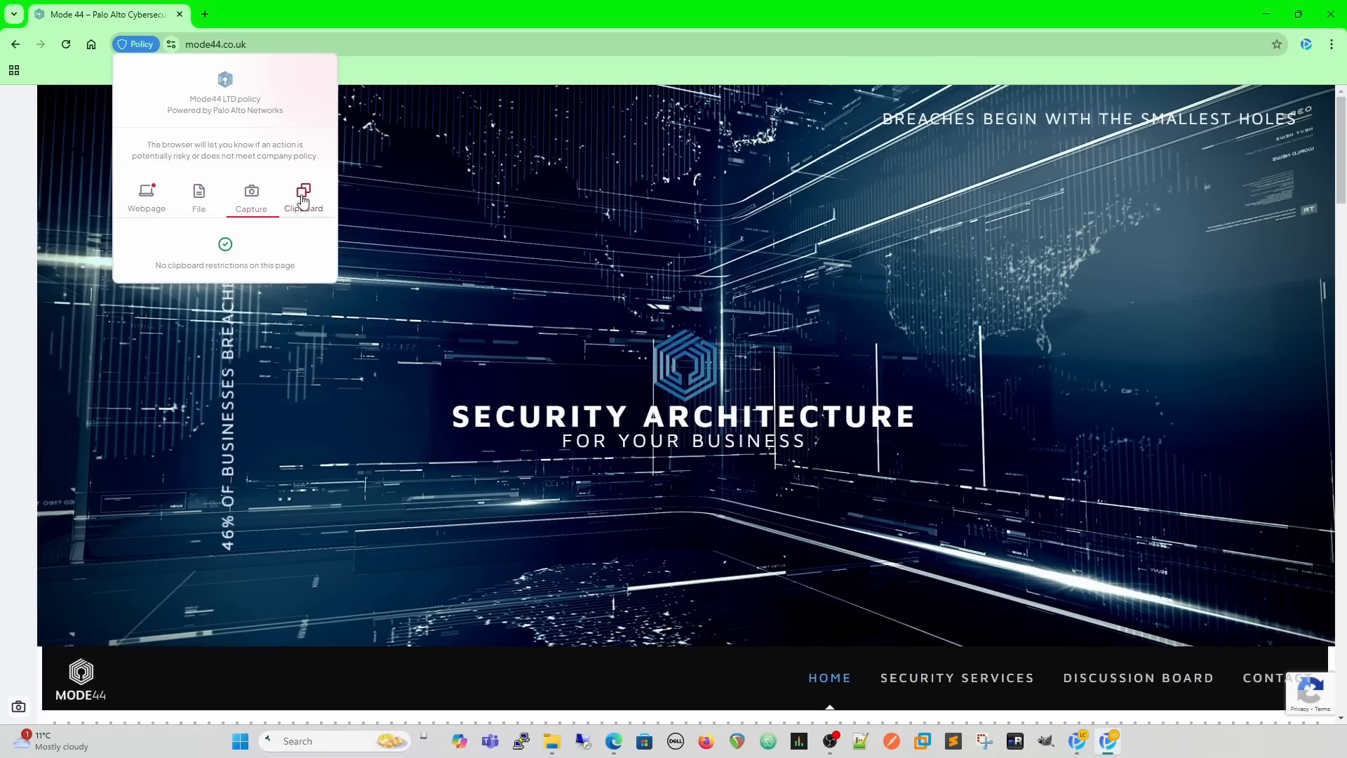
left_click(409, 216)
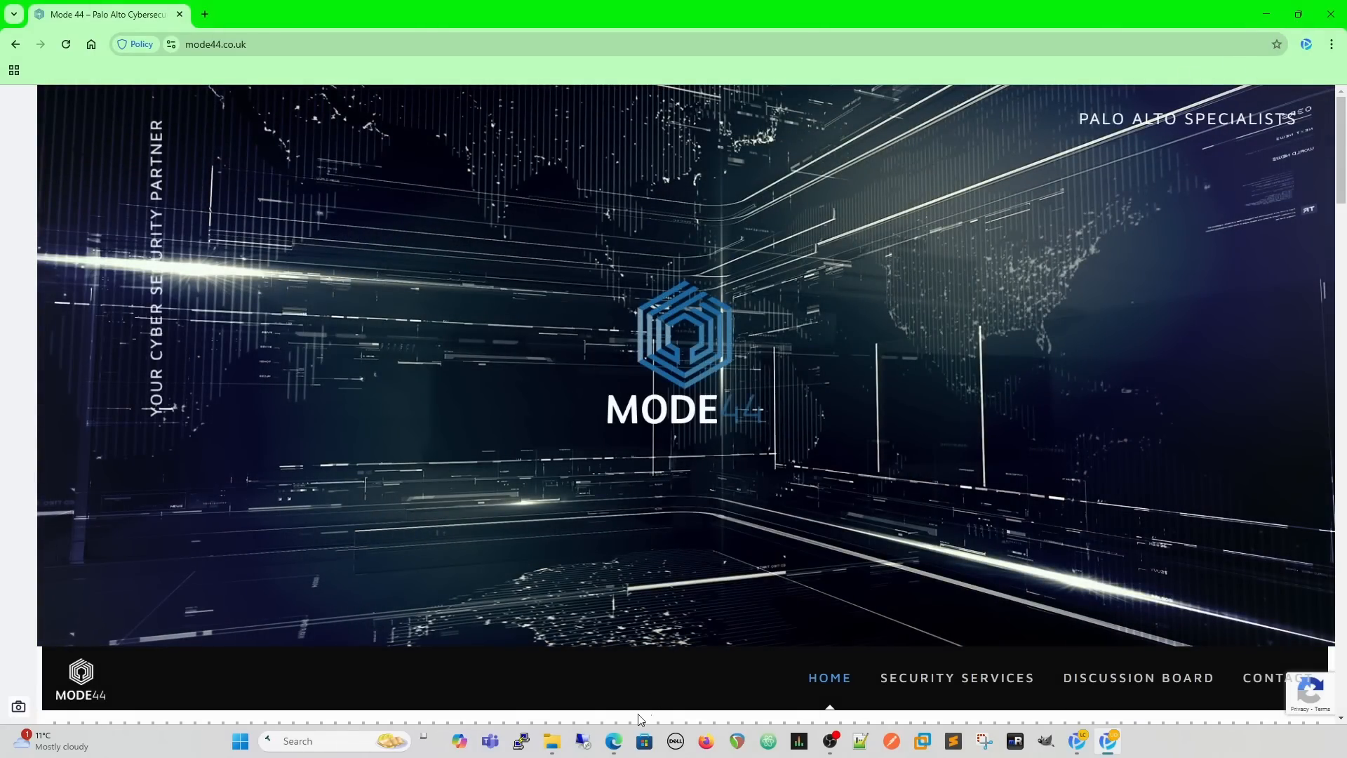
Switch back to the Browser Customization policy rules in Strata Cloud Manager in Edge.
left_click(613, 741)
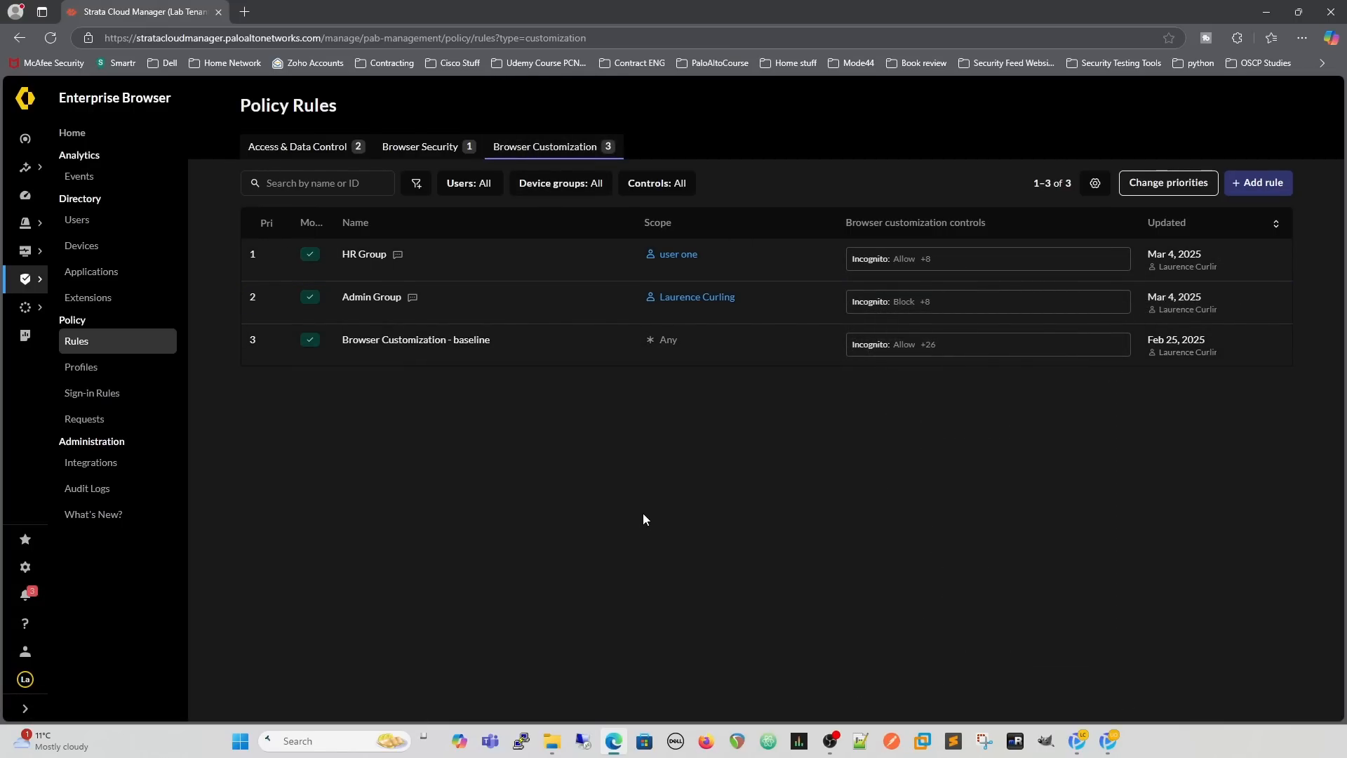
mouse_move(903, 254)
left_click(1256, 182)
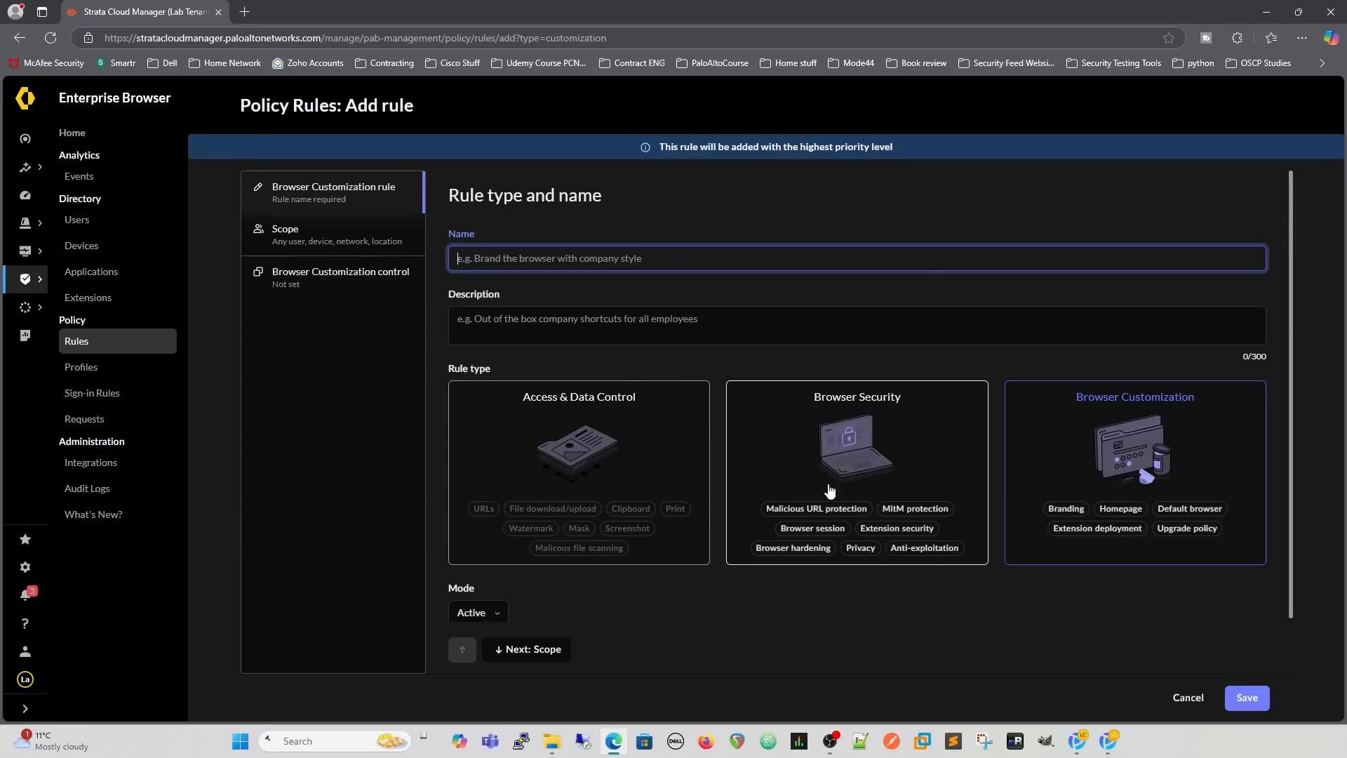
left_click(333, 281)
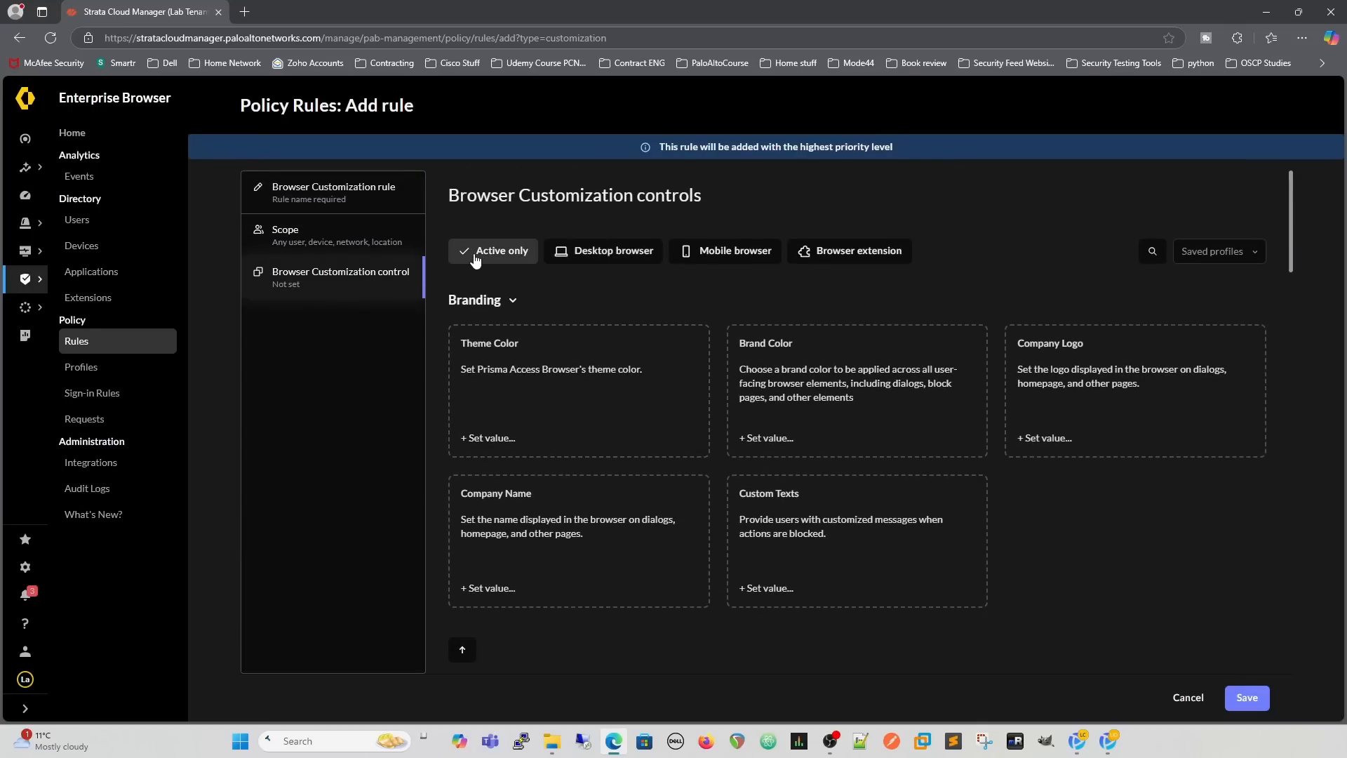
left_click(1187, 698)
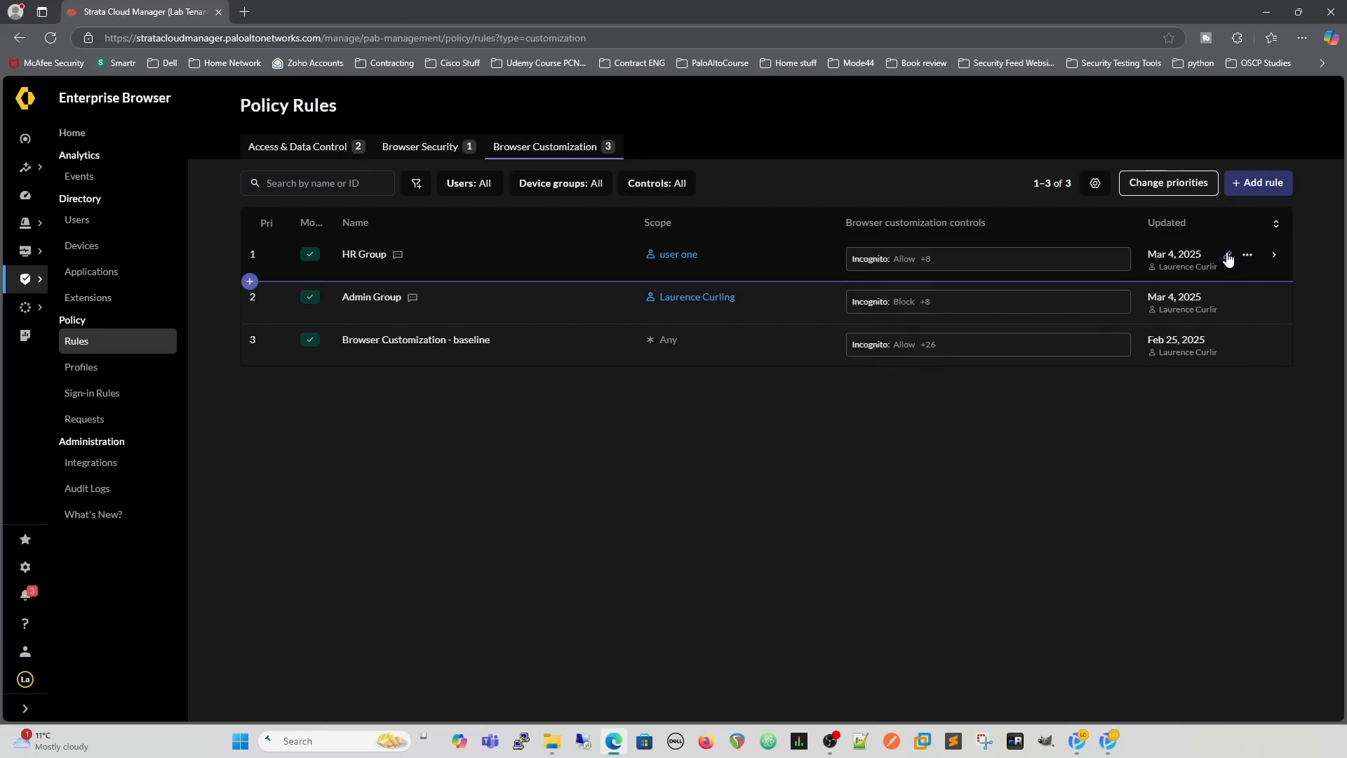
Open the HR Group rule's Browser Customization controls, filter them to active only, and review the configured controls.
left_click(1227, 256)
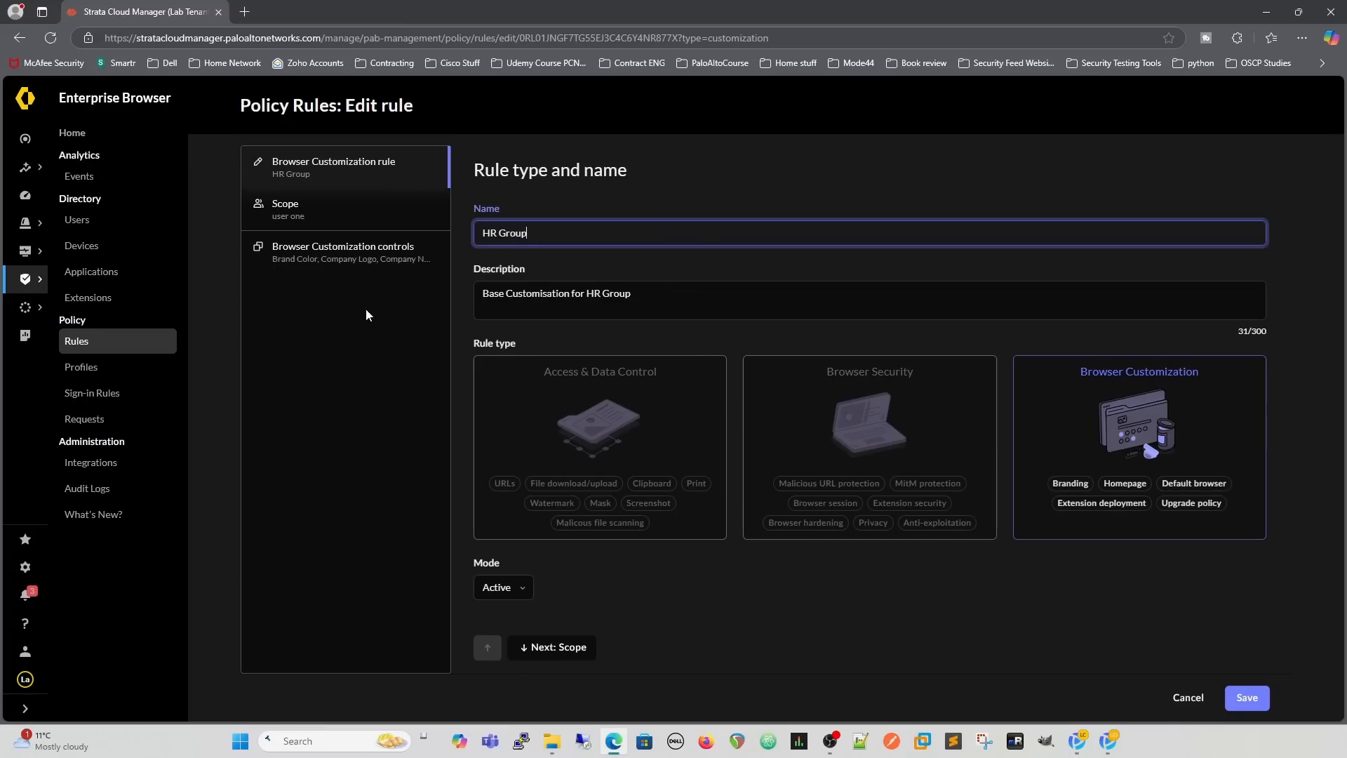
left_click(287, 253)
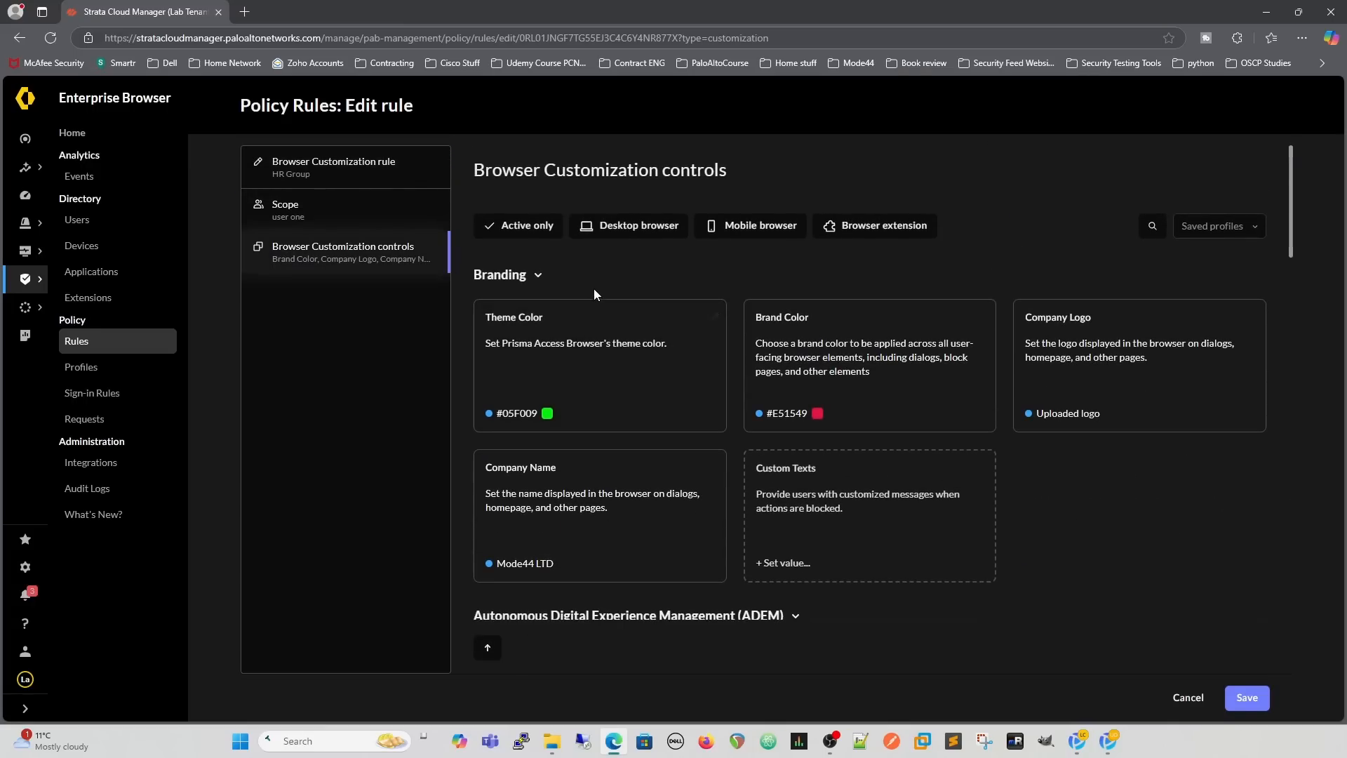
left_click(522, 225)
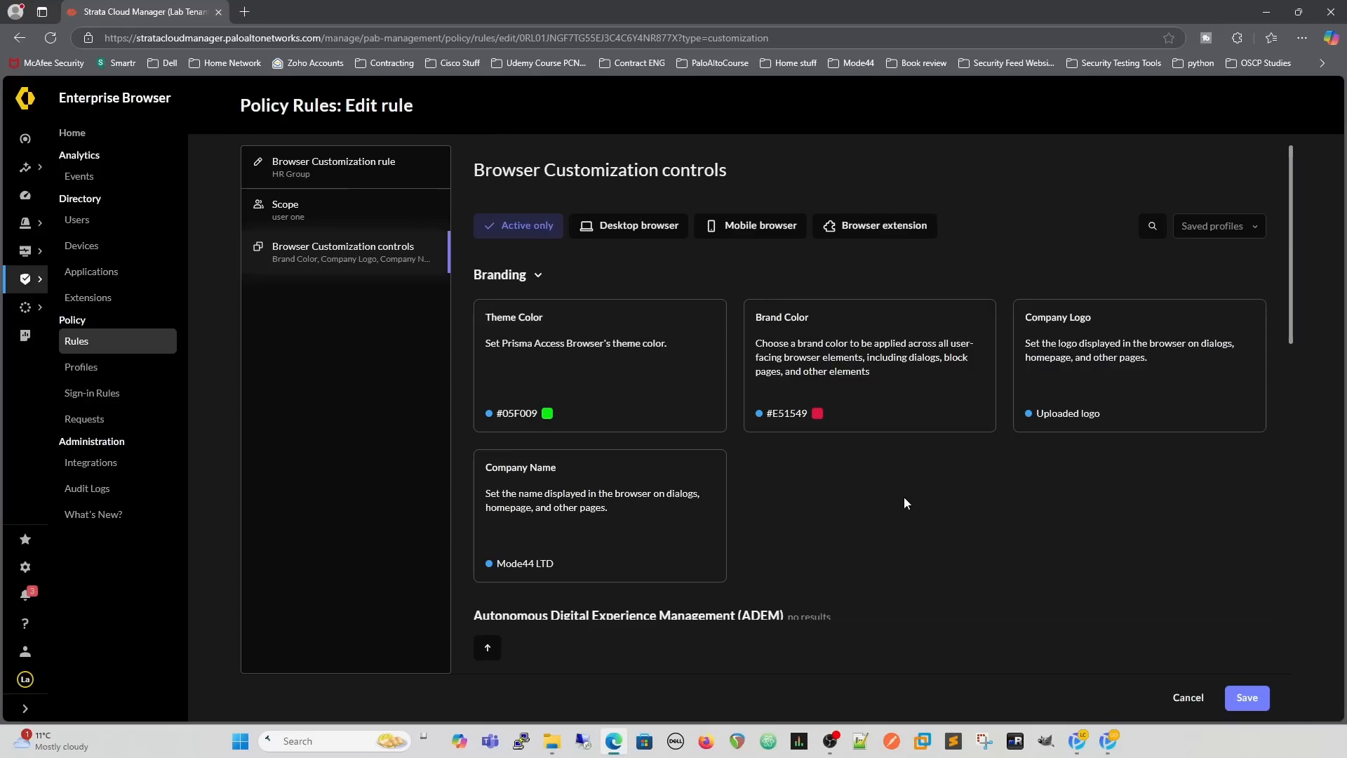
scroll(908, 491, "down", 2)
scroll(913, 486, "down", 7)
scroll(915, 483, "up", 10)
scroll(915, 482, "down", 5)
scroll(915, 483, "down", 3)
scroll(915, 482, "up", 10)
Filter the HR Group rule's customization controls to desktop browser instead of active only, and review the available controls.
left_click(517, 228)
left_click(620, 226)
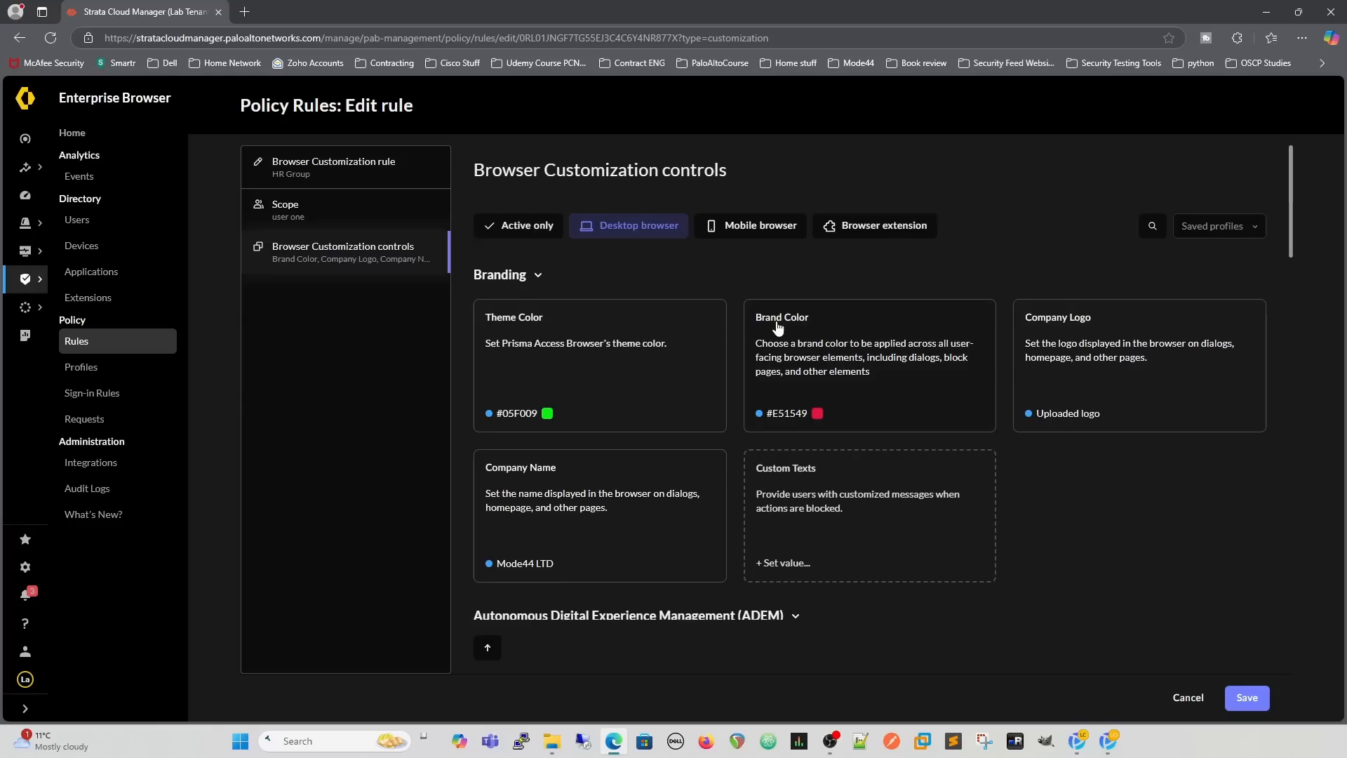
scroll(1048, 436, "down", 5)
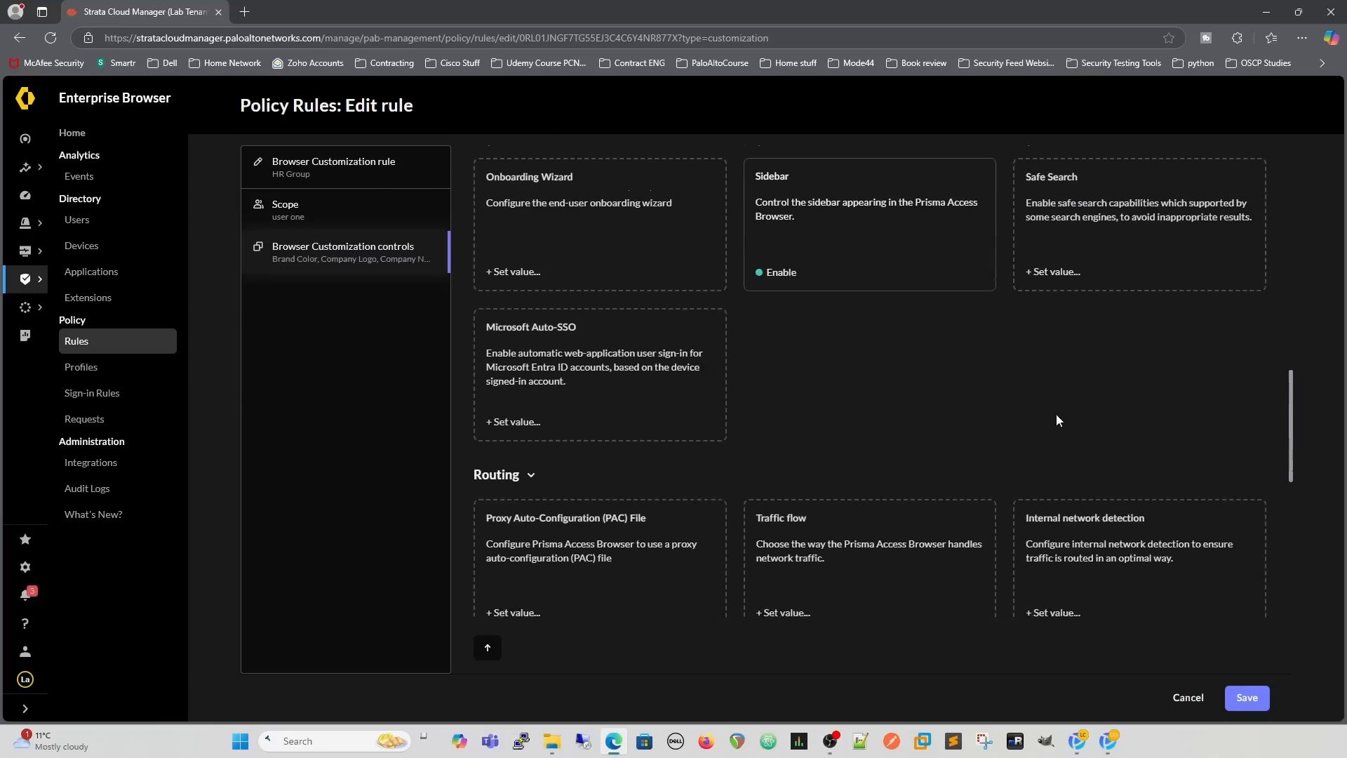
scroll(1052, 418, "down", 5)
scroll(1043, 417, "up", 10)
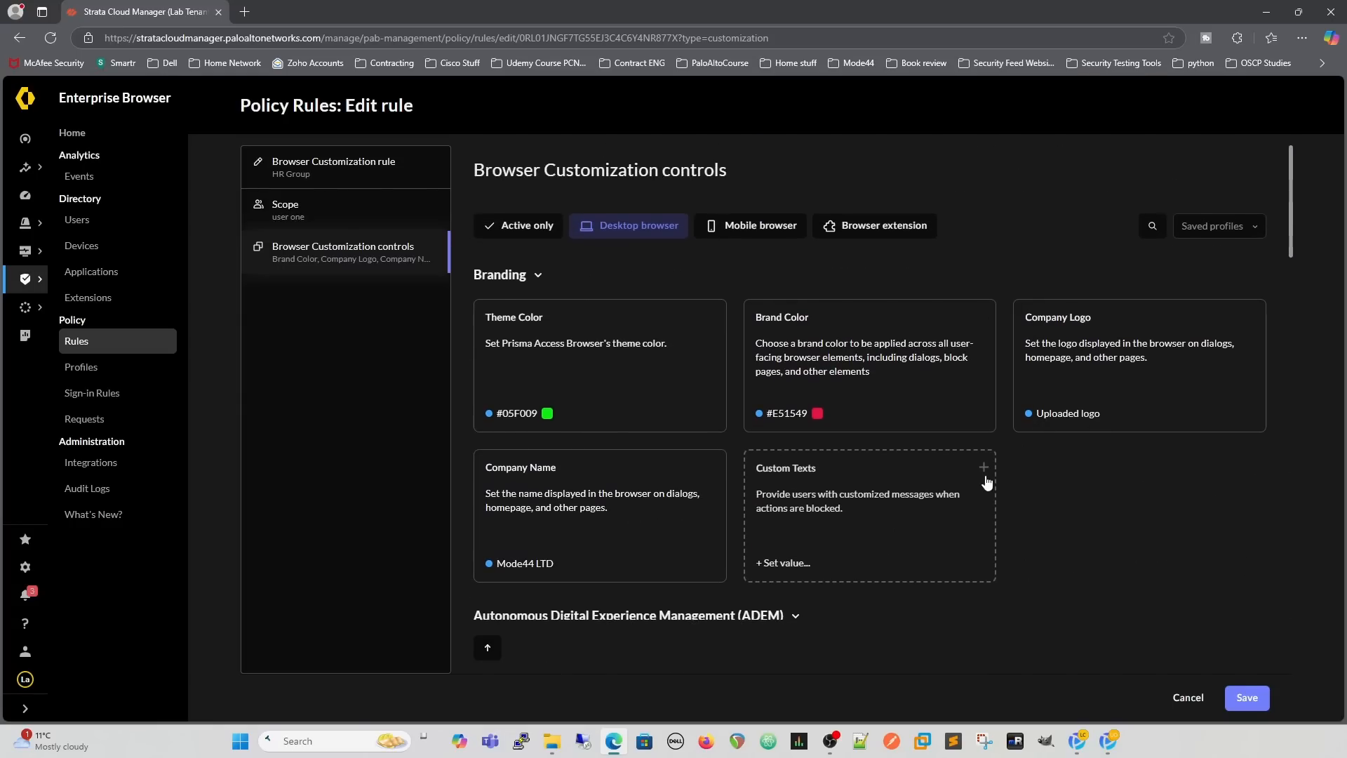
scroll(982, 468, "down", 4)
scroll(901, 397, "up", 4)
Review the HR Group rule's controls available for the mobile browser, and leave the rule without saving.
left_click(750, 225)
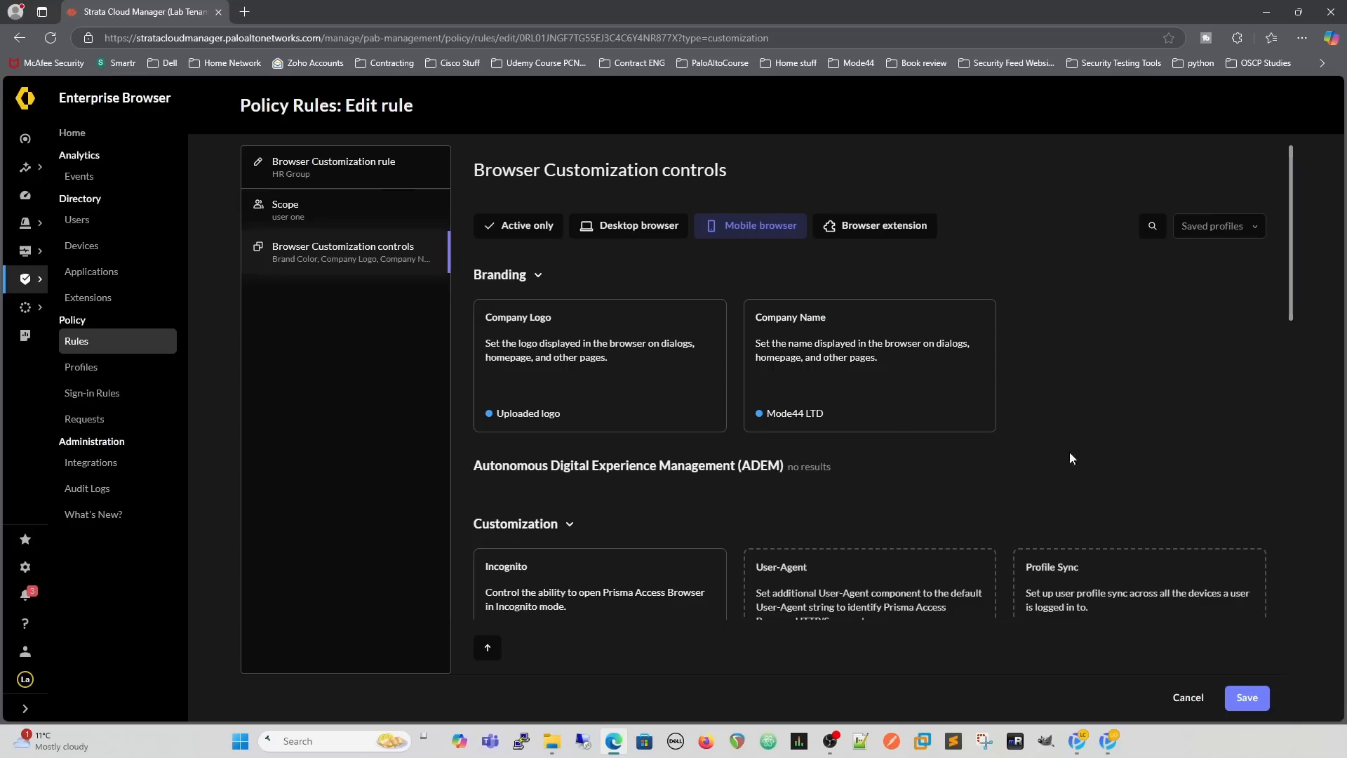
scroll(1112, 421, "down", 10)
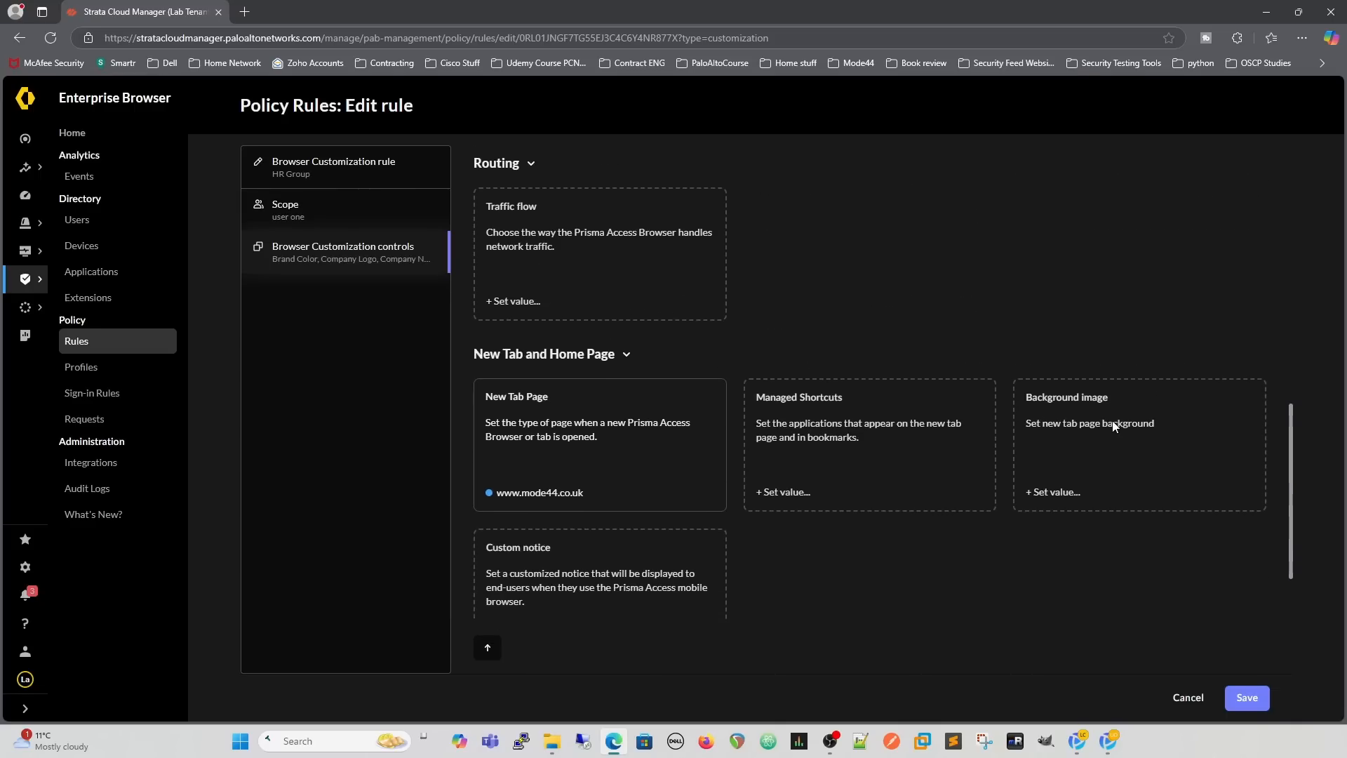
scroll(1110, 421, "up", 10)
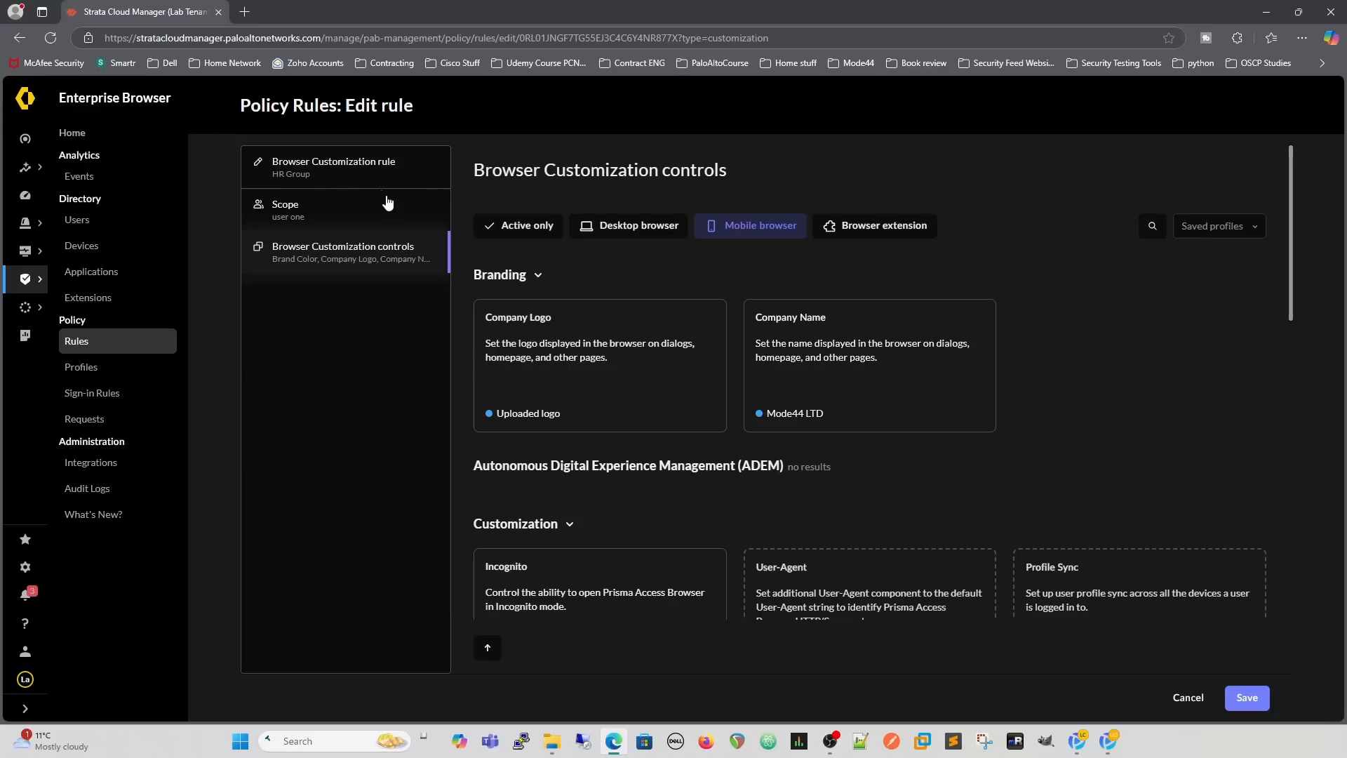
left_click(1188, 698)
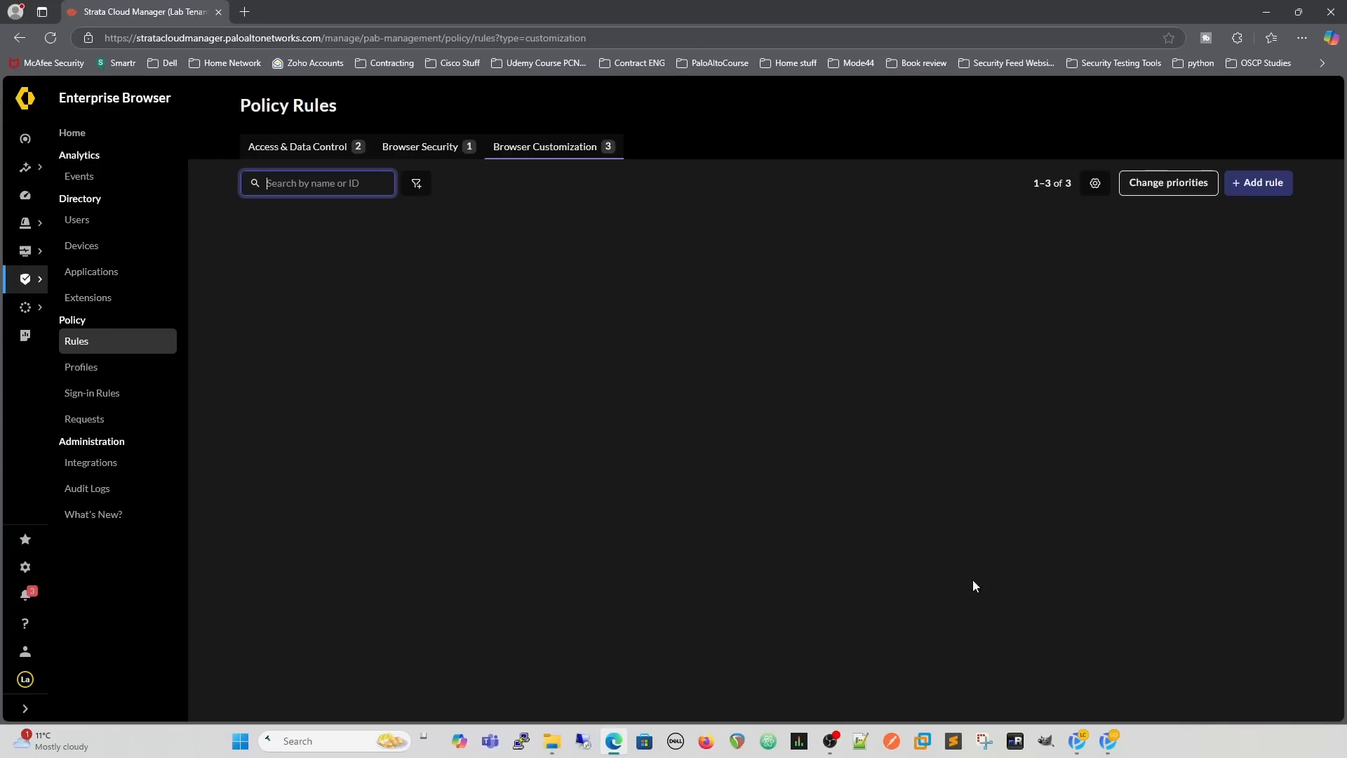
View the form for adding a Browser Customization rule and its rule types, and leave without creating a rule.
left_click(553, 150)
left_click(1263, 183)
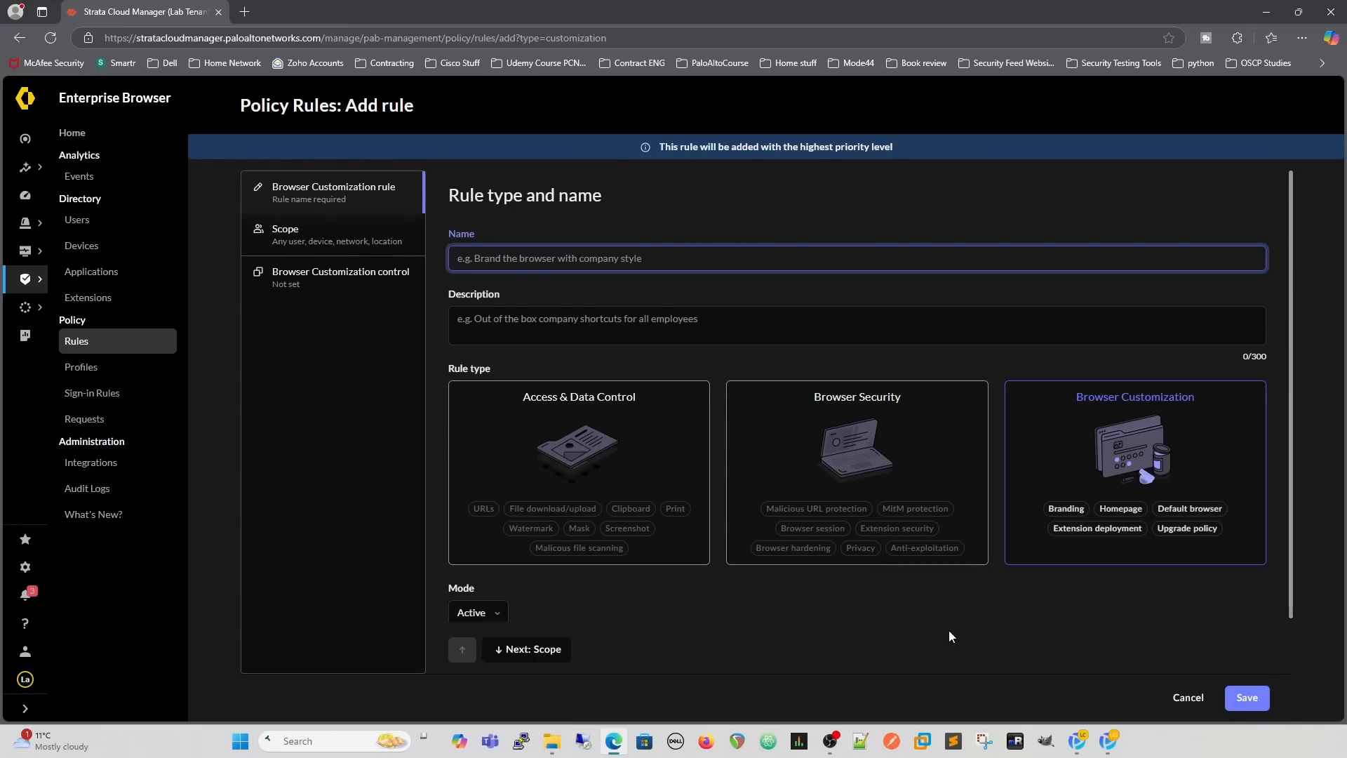
left_click(1187, 697)
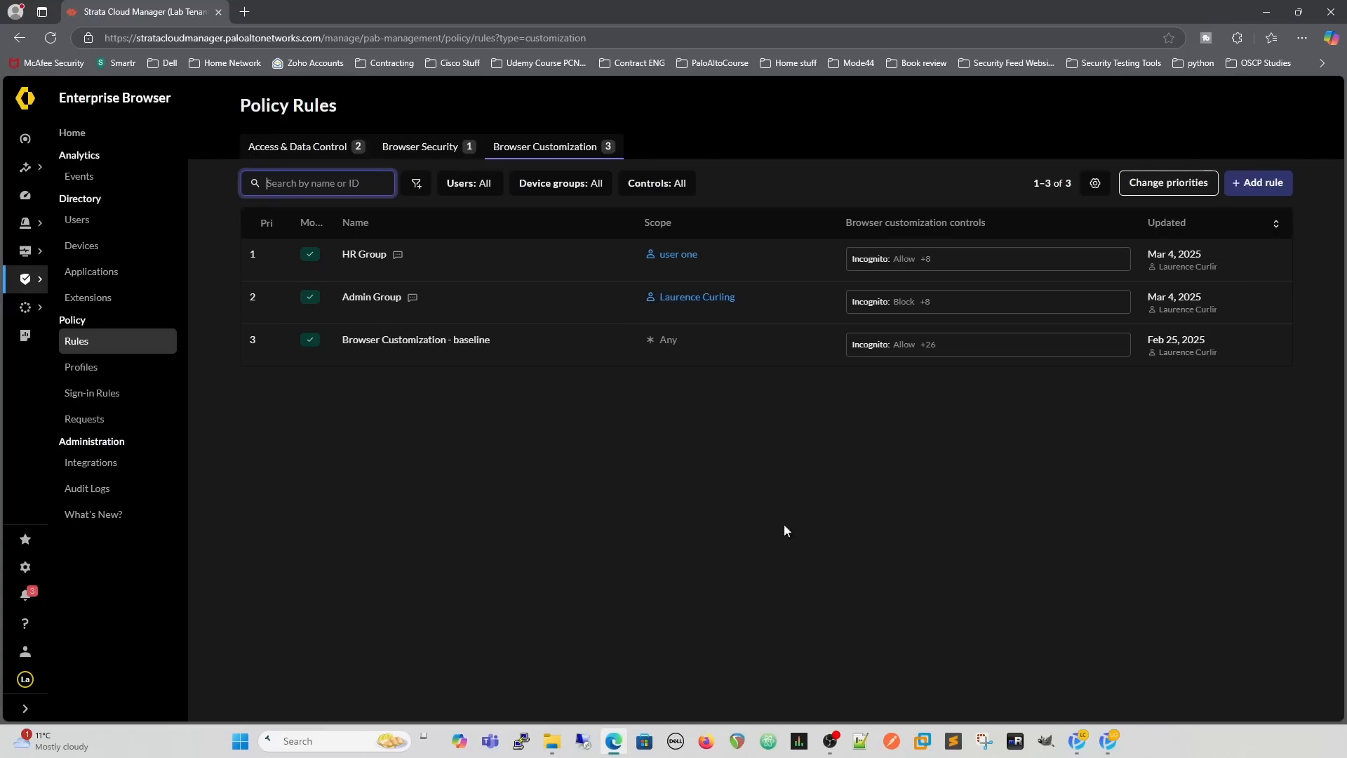